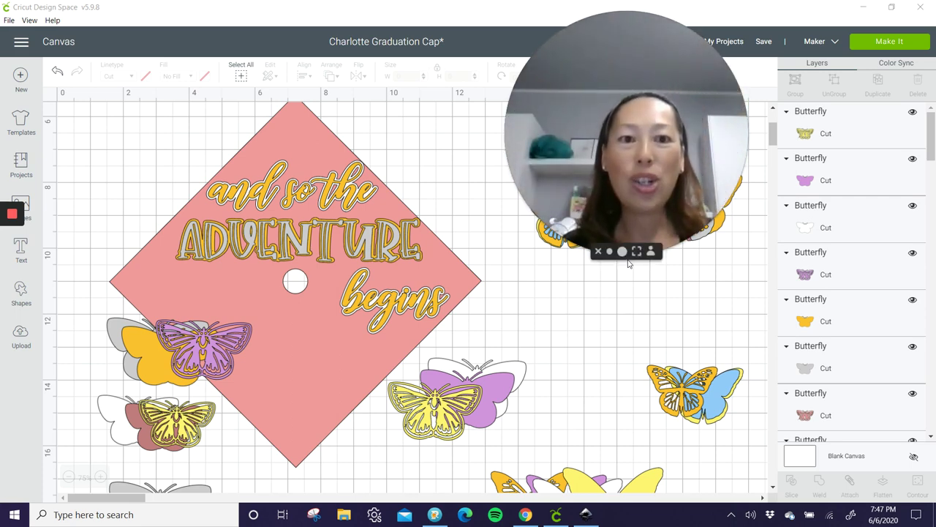
Zoom out the Cricut canvas, then type ADVENTURE into the FontLab Pad preview
click(610, 252)
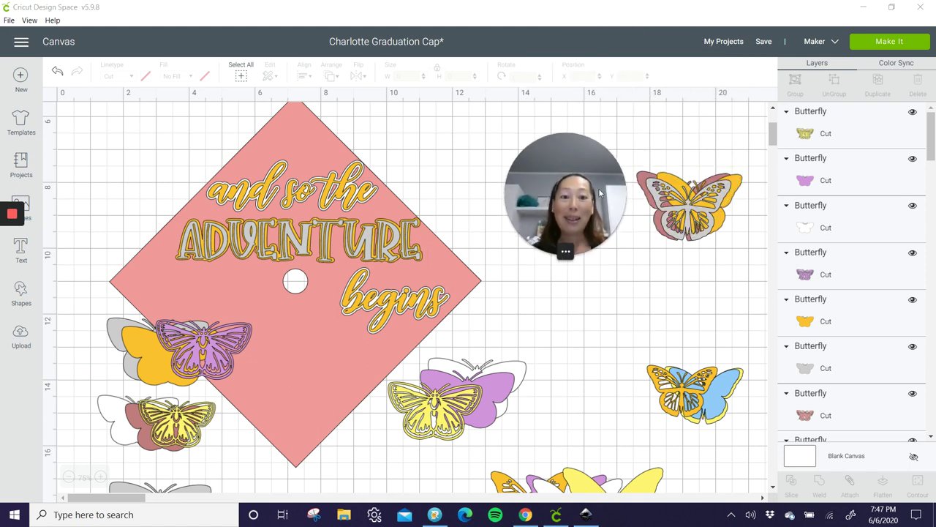
drag(596, 209, 536, 66)
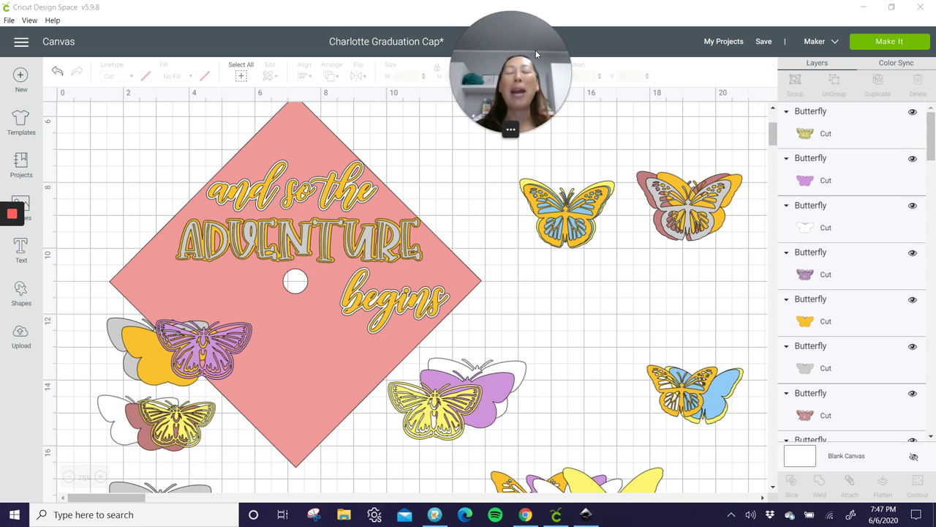
click(68, 477)
scroll(210, 332, up, 2)
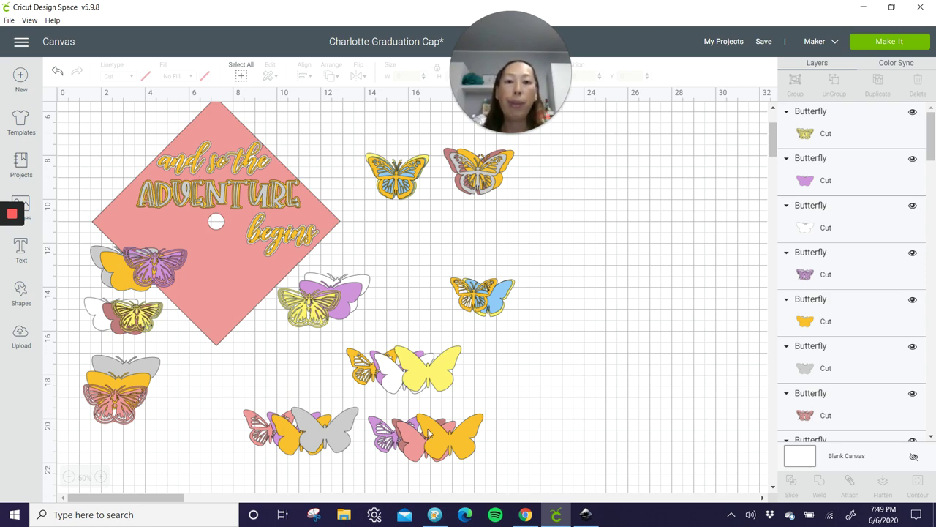
click(434, 514)
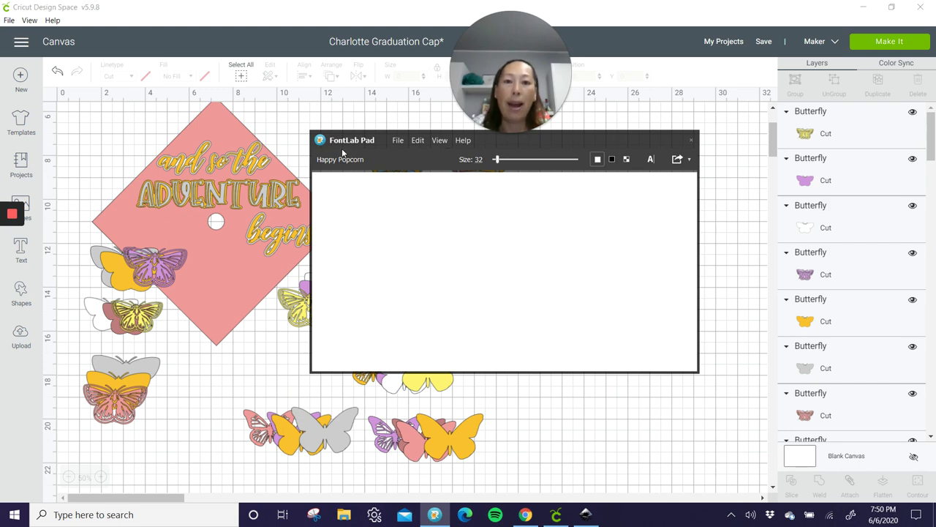
drag(532, 143, 520, 184)
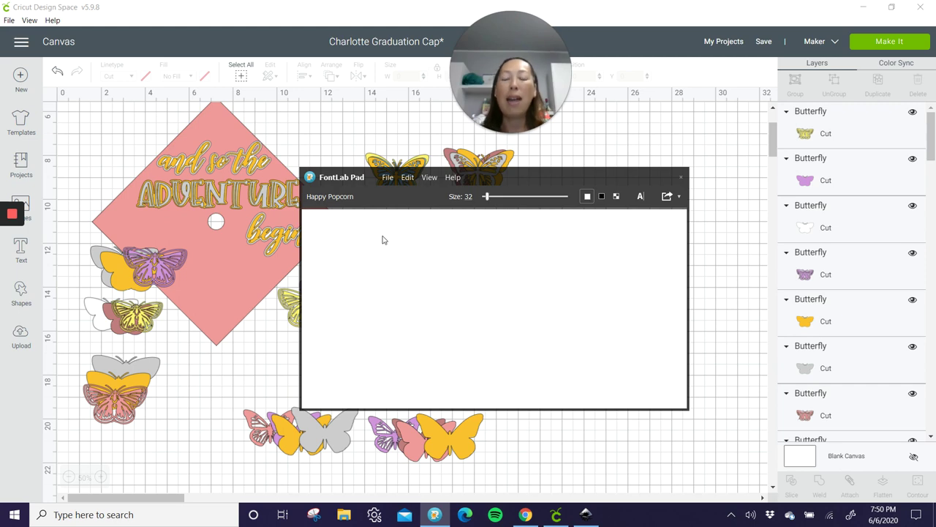
text(ADVENTURE)
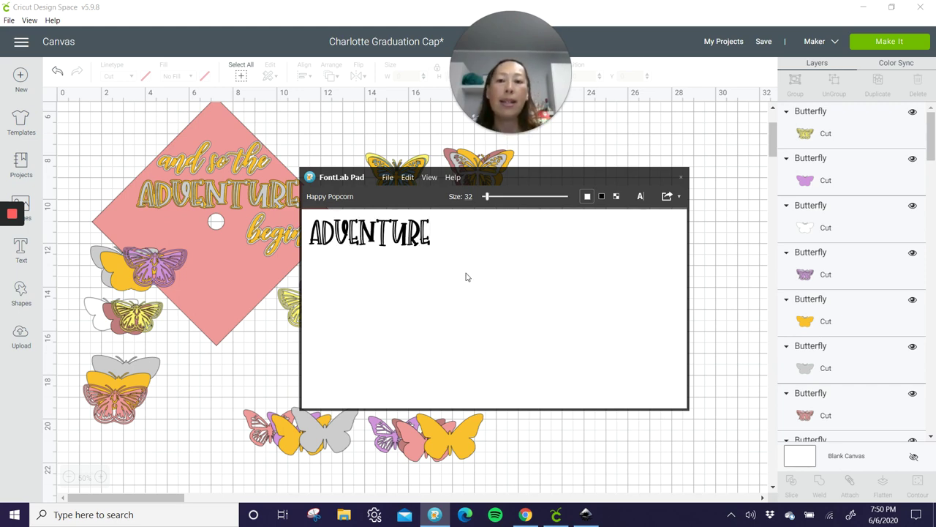
Load the recent Floristya Script font and retype the preview as 'Adventure'
click(388, 177)
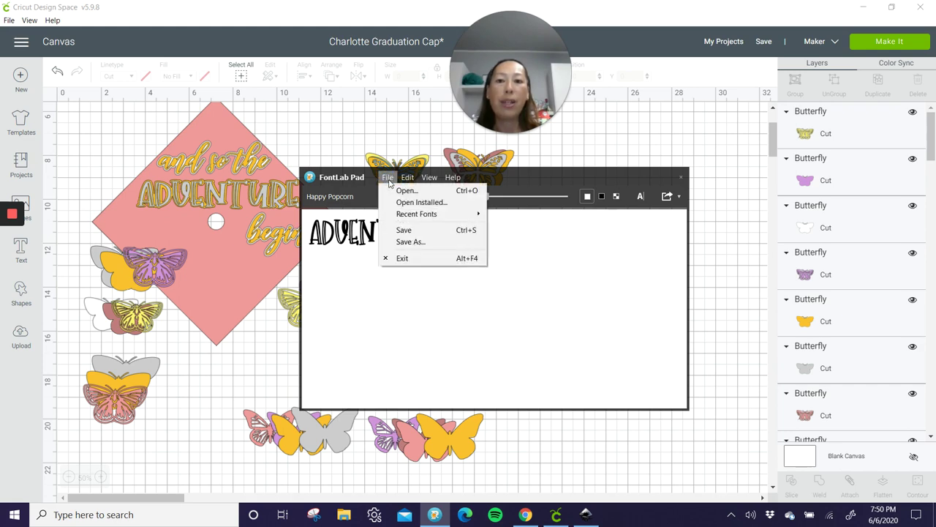
mouse_move(412, 218)
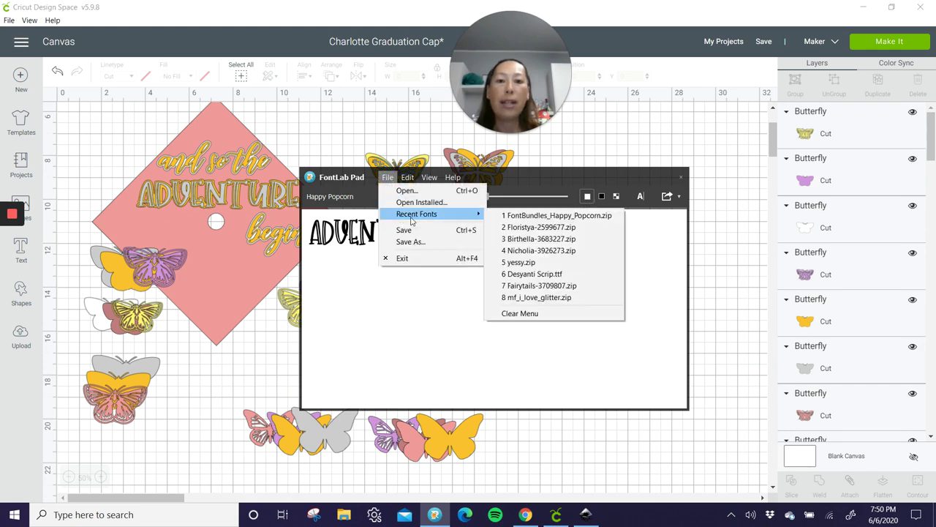
click(542, 229)
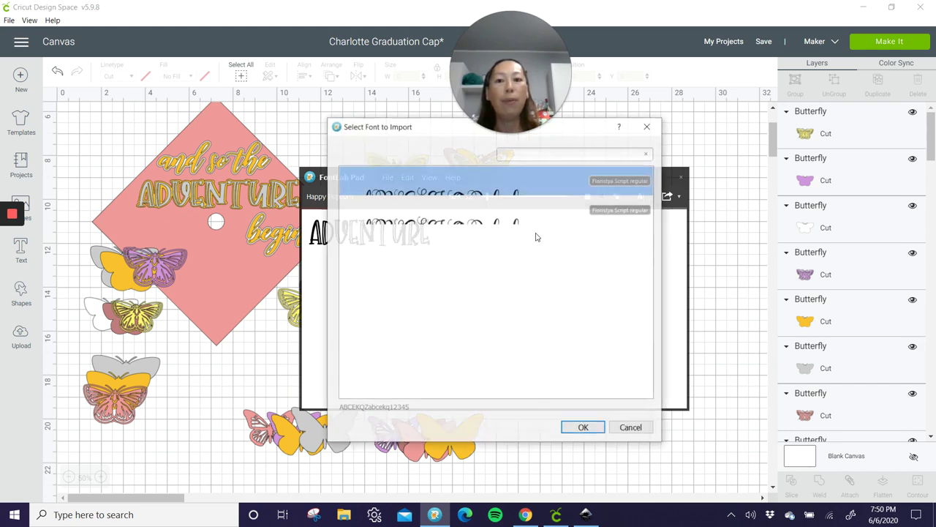
click(583, 428)
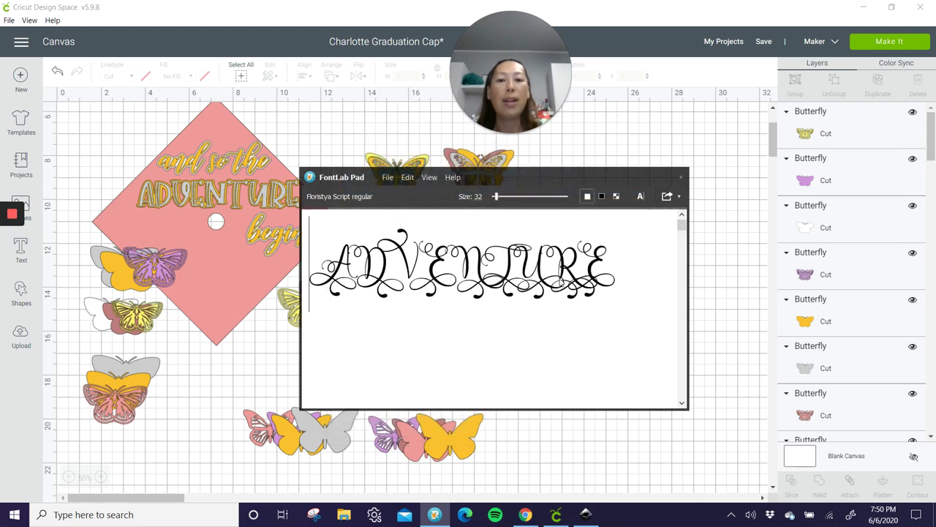
drag(646, 265, 221, 273)
key(ctrl+c)
text(Advent)
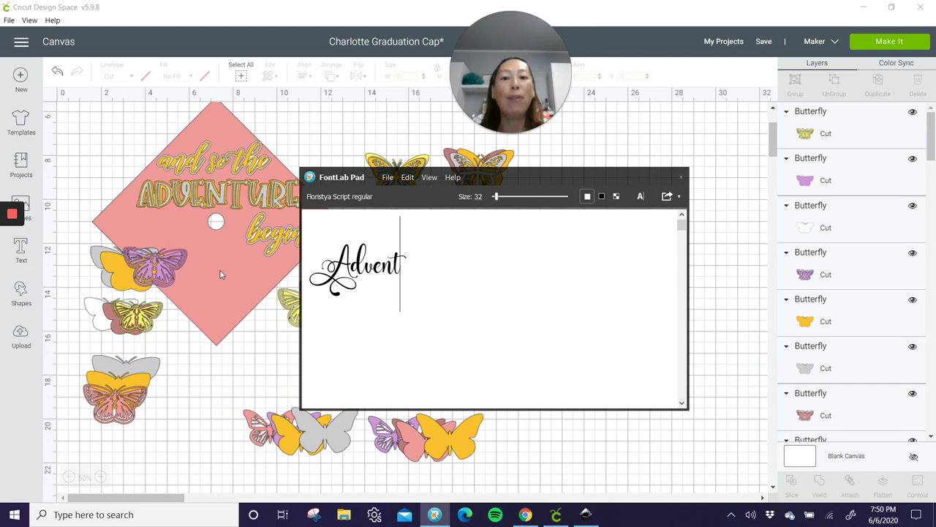
text(ure)
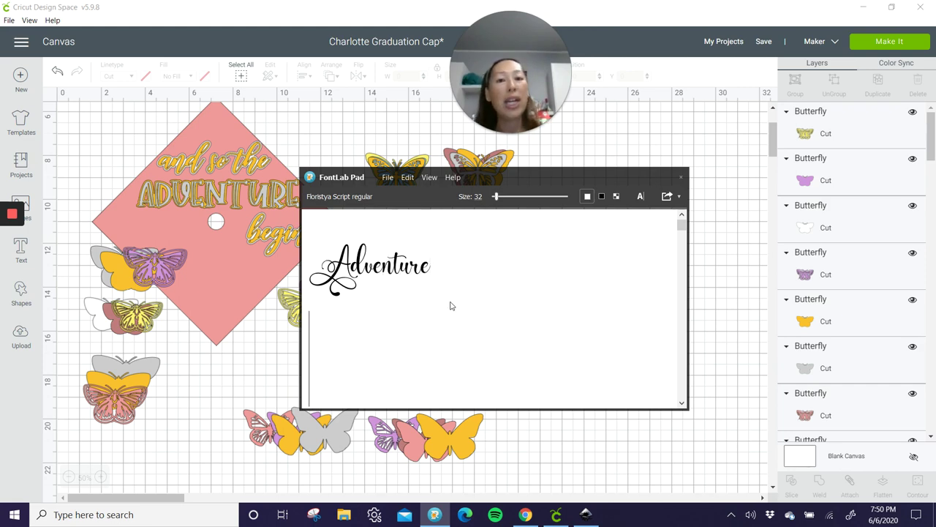
key(Return)
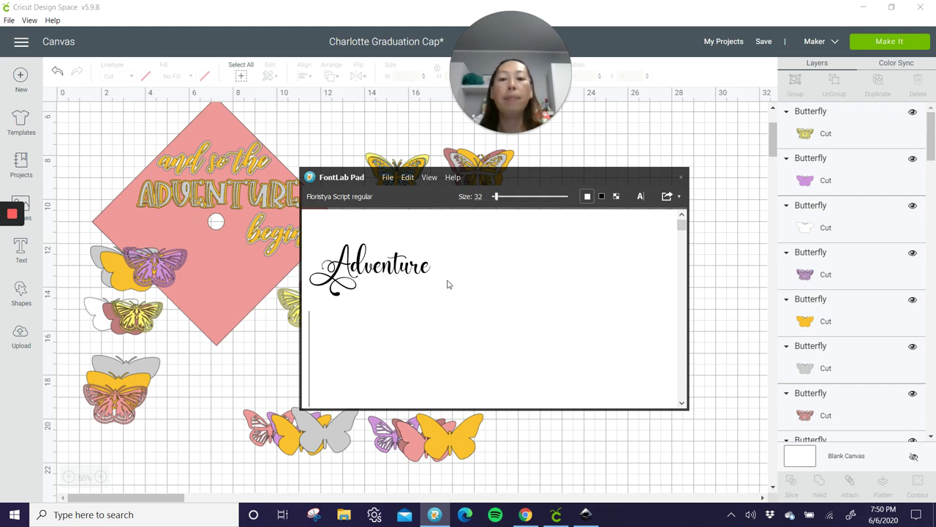
Load the Happy Popcorn font, retype the preview as ADVENTURE, and return to Cricut
click(389, 178)
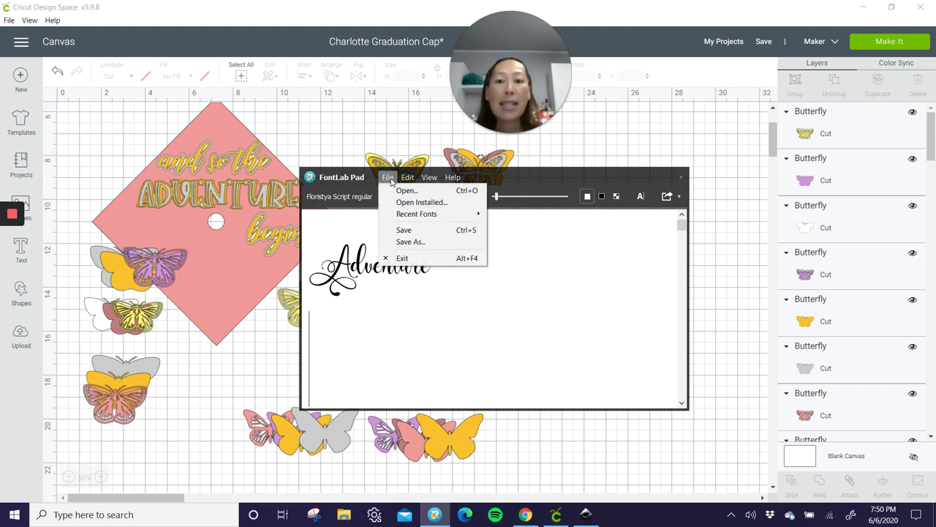
mouse_move(424, 215)
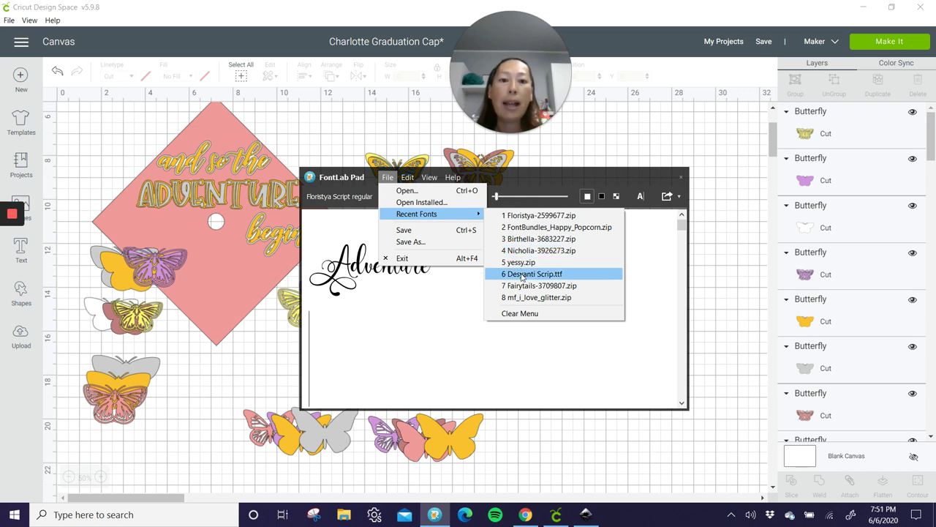
click(522, 228)
click(589, 427)
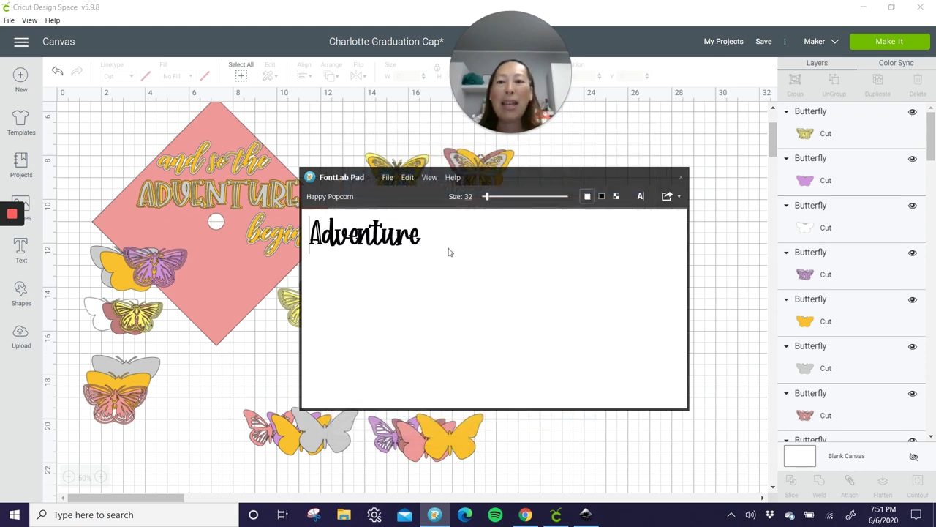
drag(449, 251, 230, 238)
text(AD)
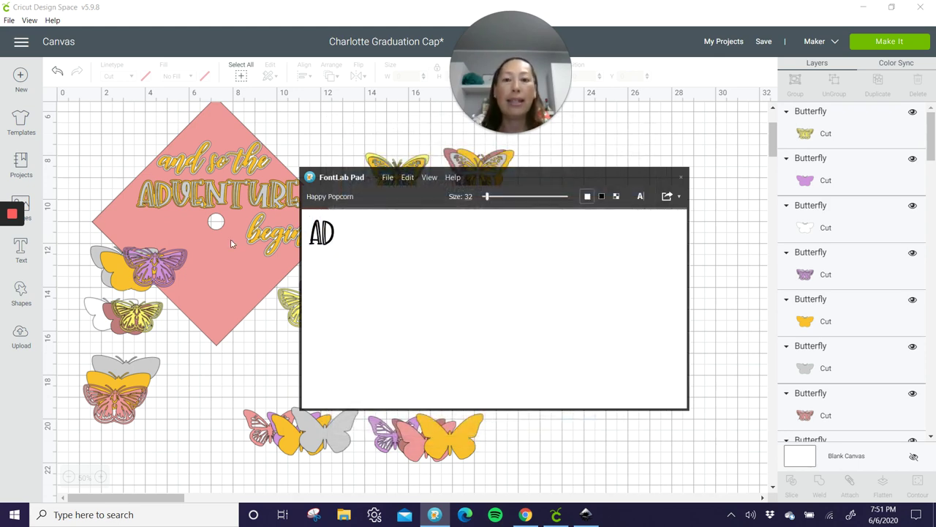
text(VENTURE)
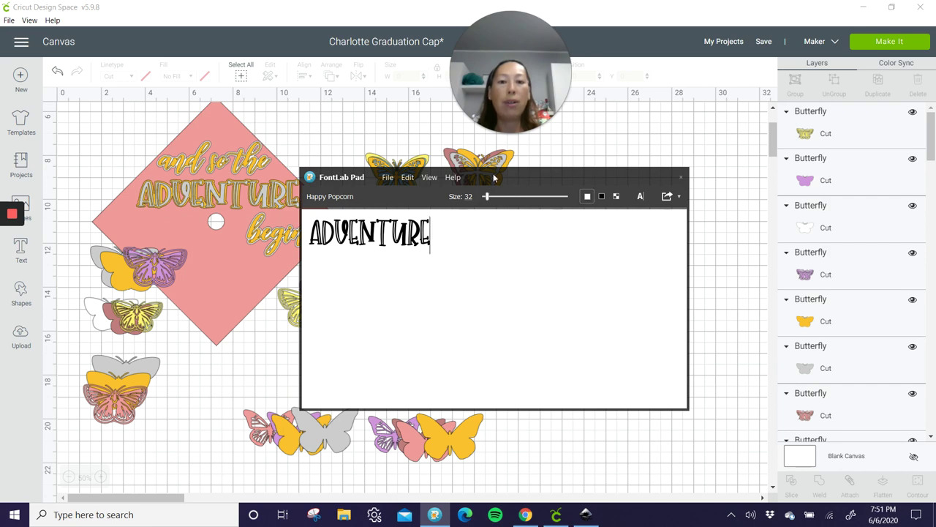
click(513, 448)
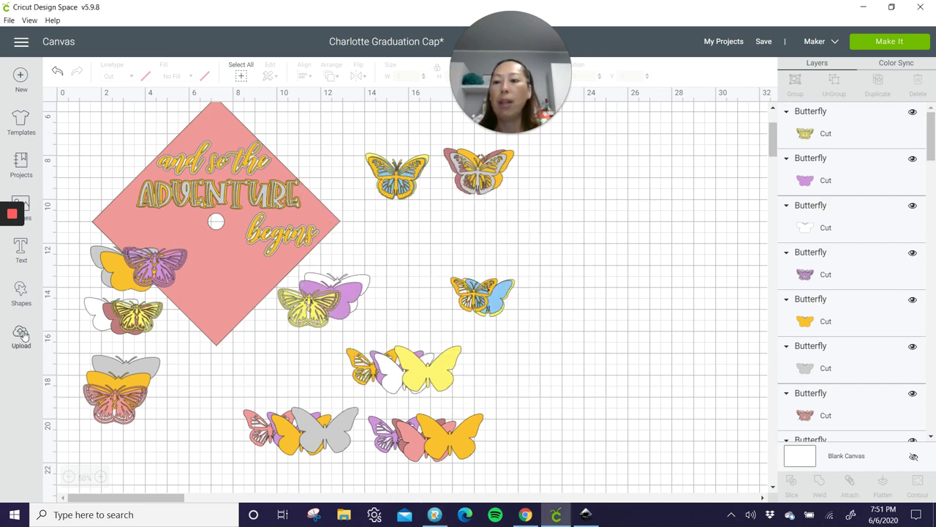
Add ADVENTURE text in Happy Popcorn at the top, enlarged to 12.268 inches wide
click(33, 258)
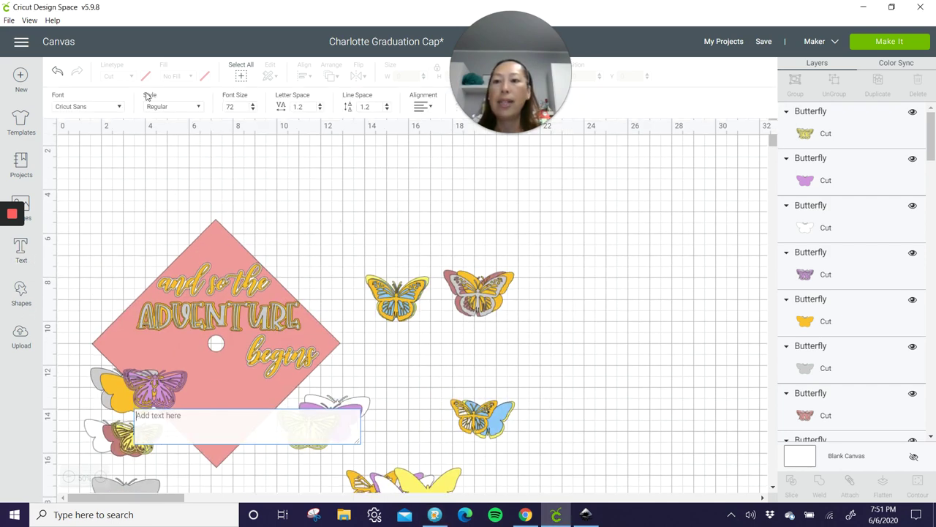
click(84, 107)
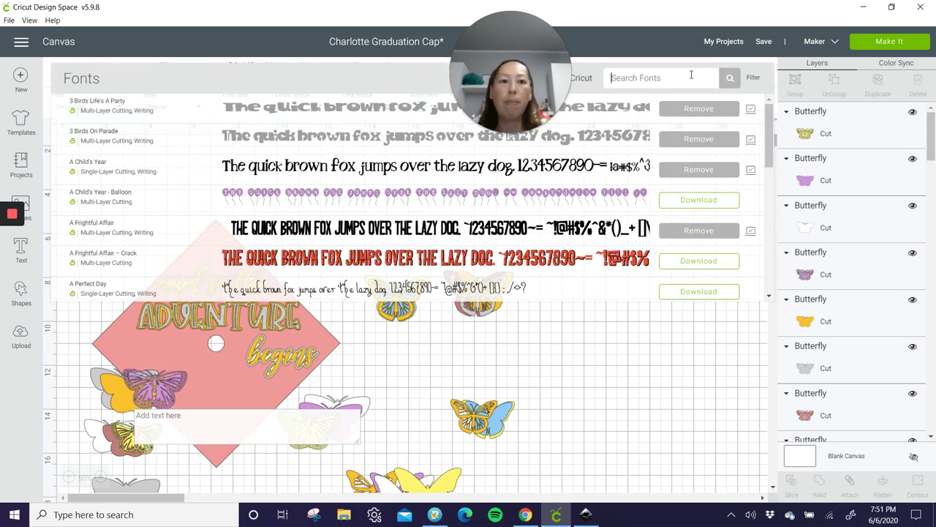
text(popcor)
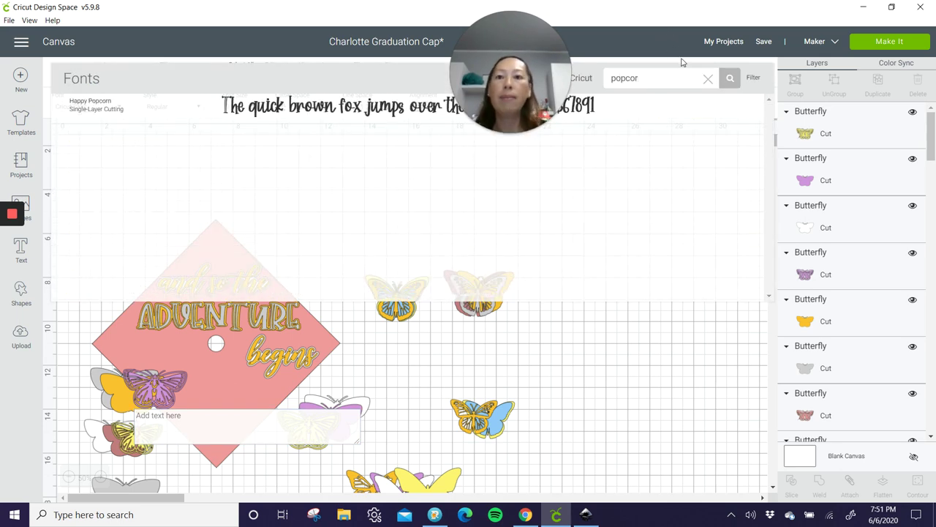
click(661, 110)
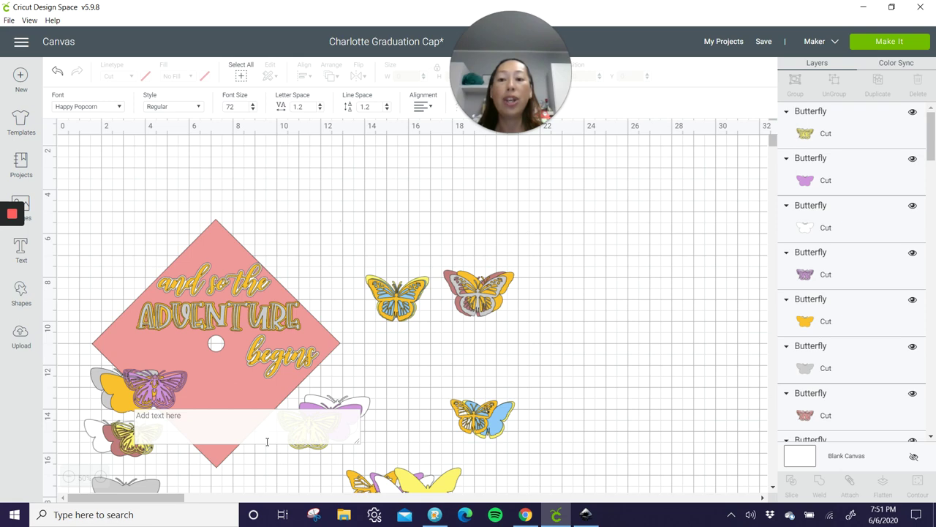
key(ctrl+v)
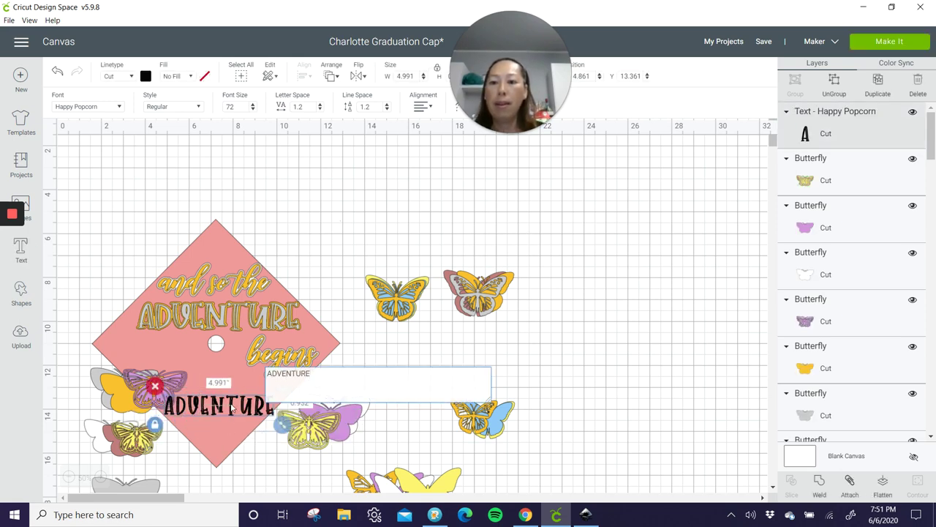
drag(234, 406, 500, 182)
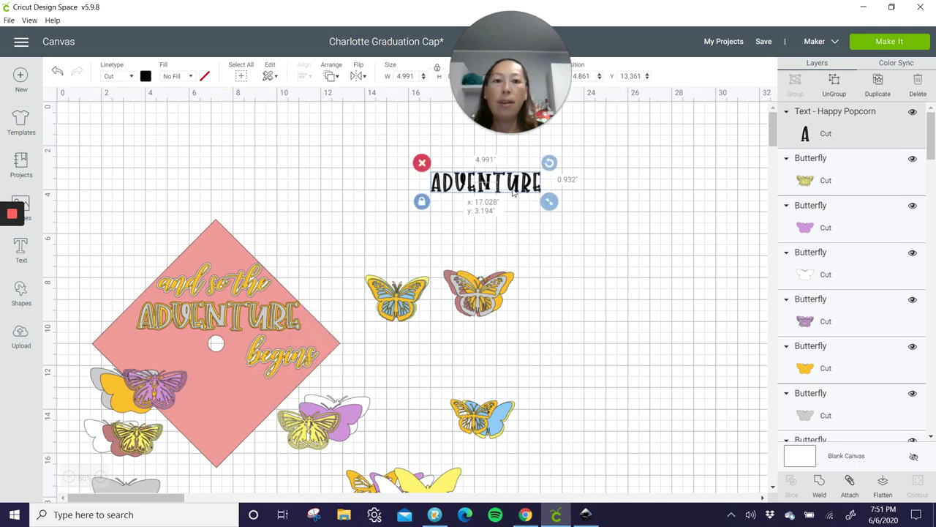
drag(548, 202, 709, 292)
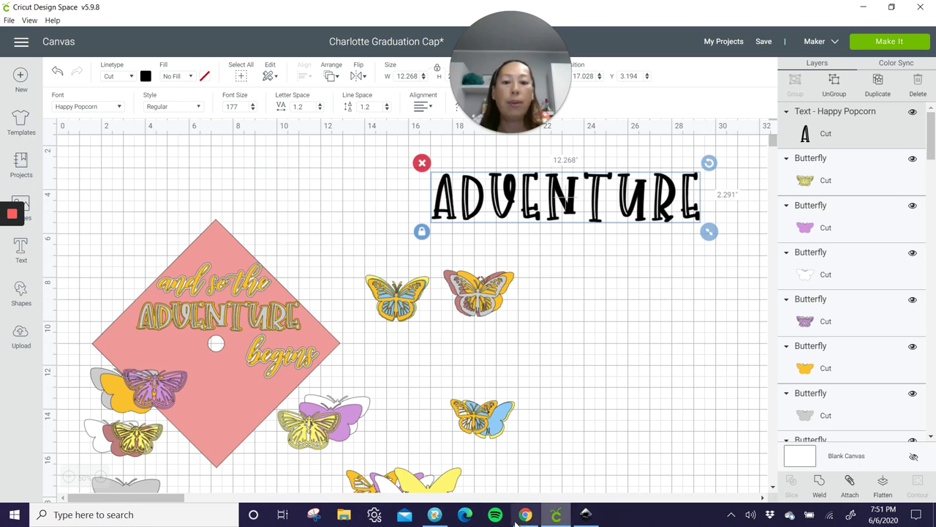
Reposition the FontLab Pad ADVENTURE preview, check its export options, then switch to Inkscape
click(434, 515)
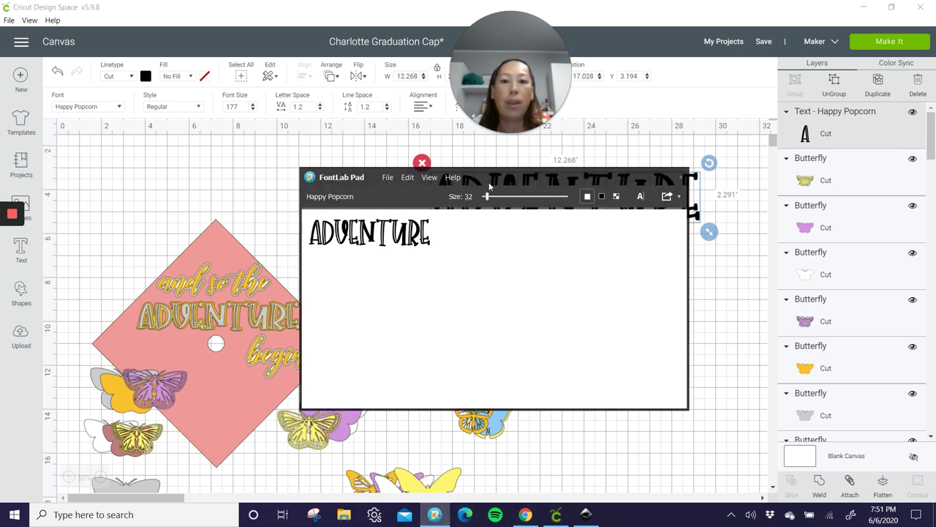
drag(499, 181, 633, 247)
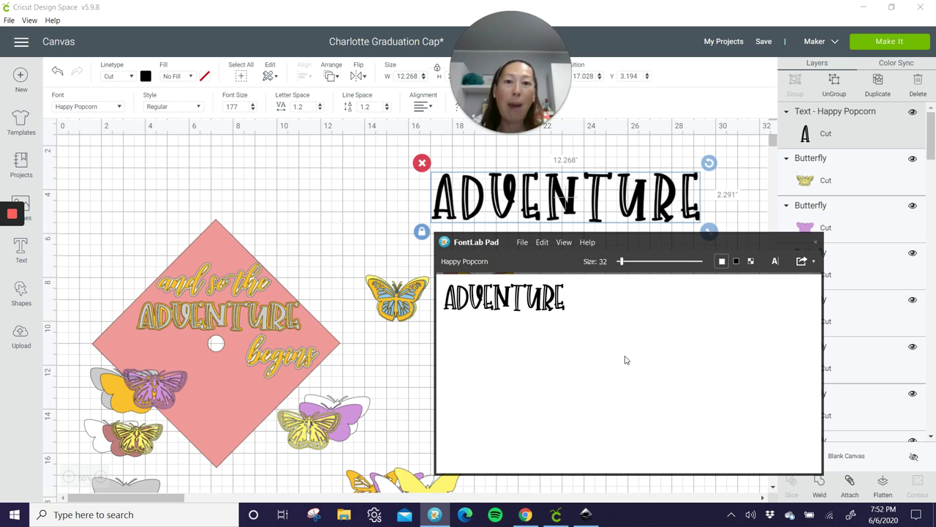
click(814, 262)
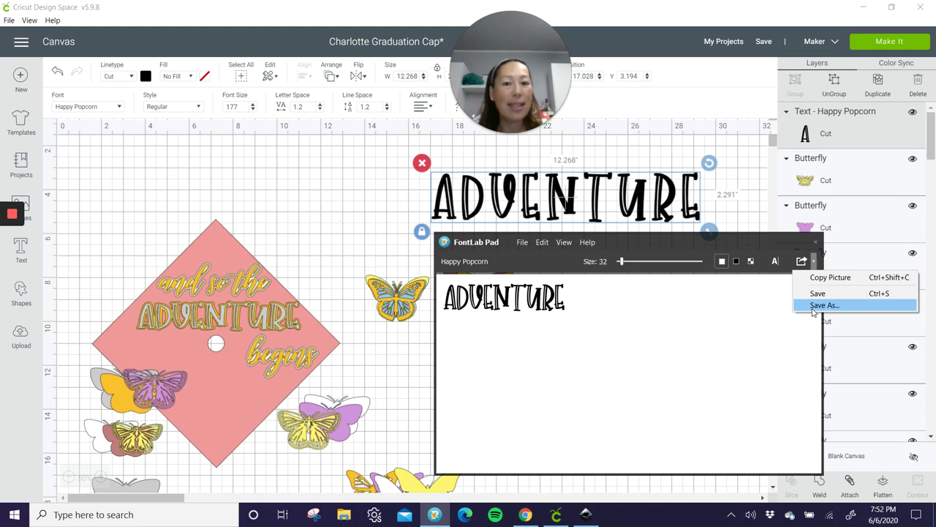
click(586, 514)
click(11, 21)
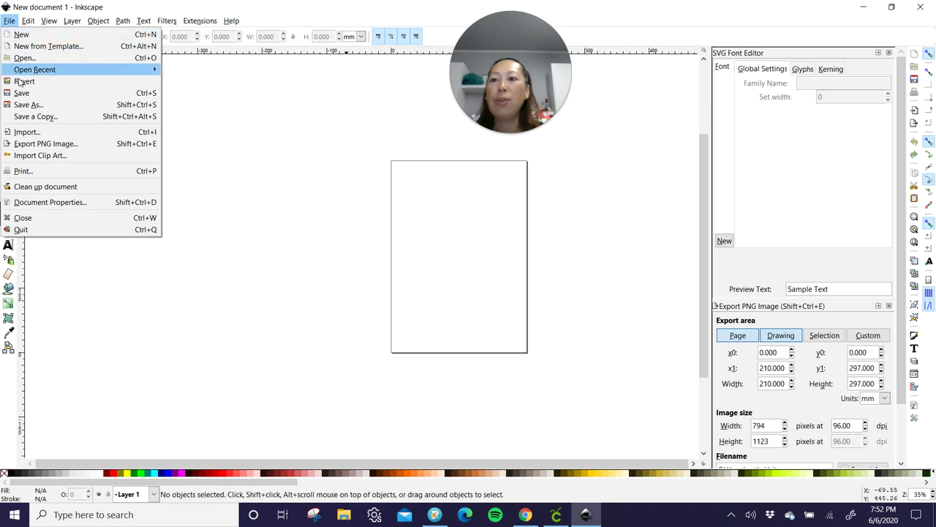
Import the Adventure lettering SVG into Inkscape's New document 1
click(25, 133)
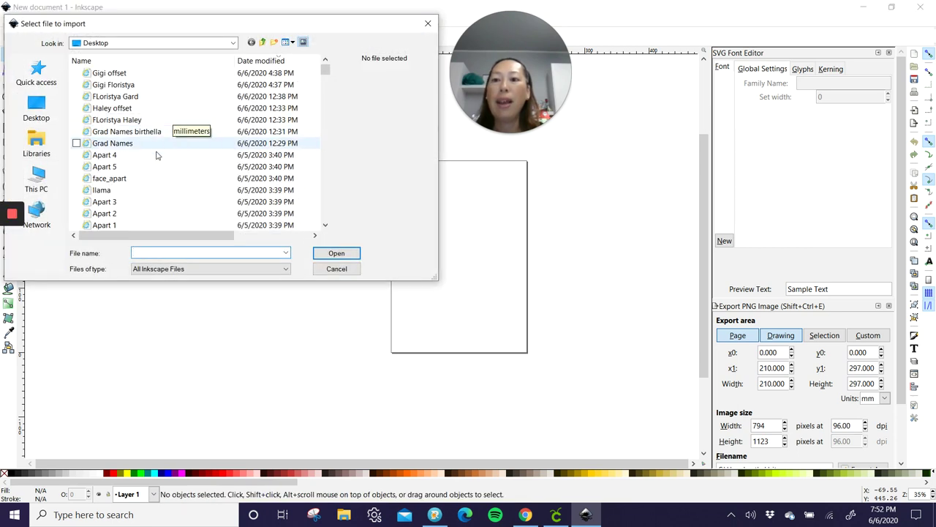
scroll(141, 177, down, 1)
scroll(142, 177, down, 1)
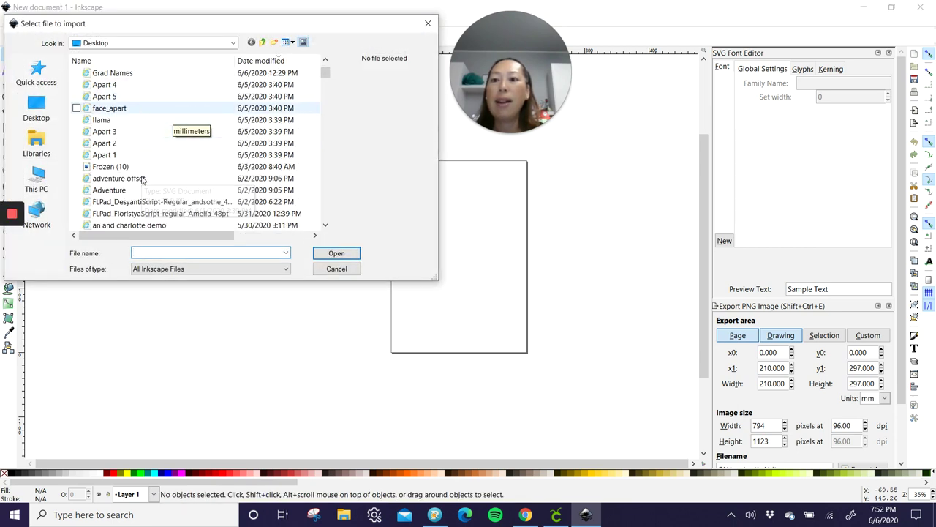
click(119, 191)
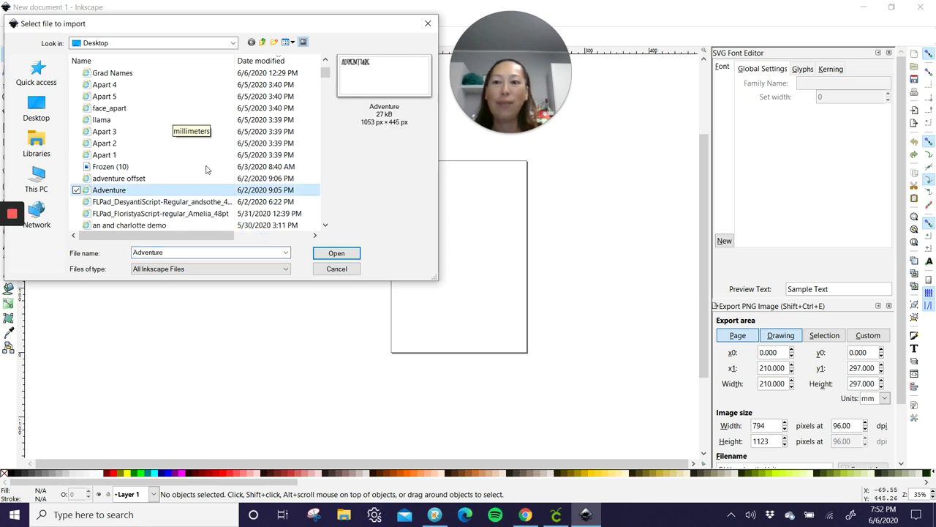
click(337, 254)
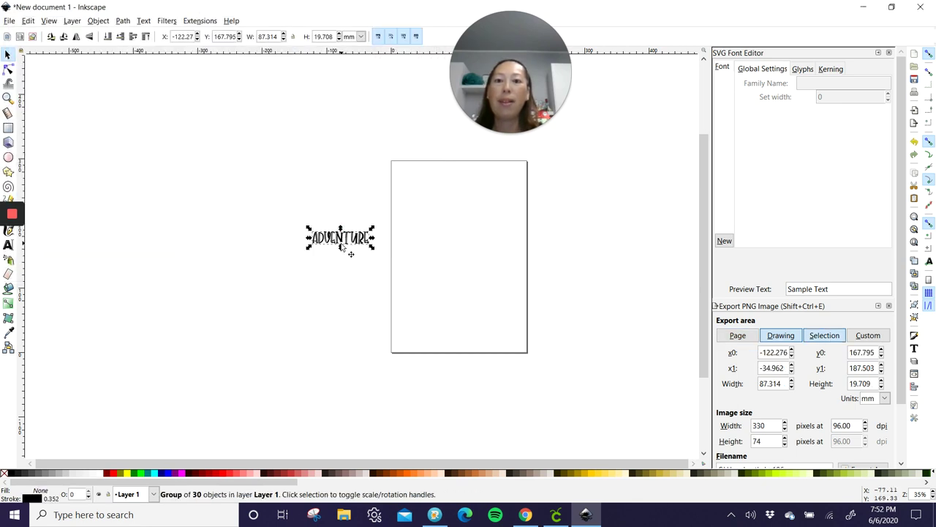
Lock proportions and enlarge the lettering to about 609.677 × 137.617 mm, centred
click(293, 37)
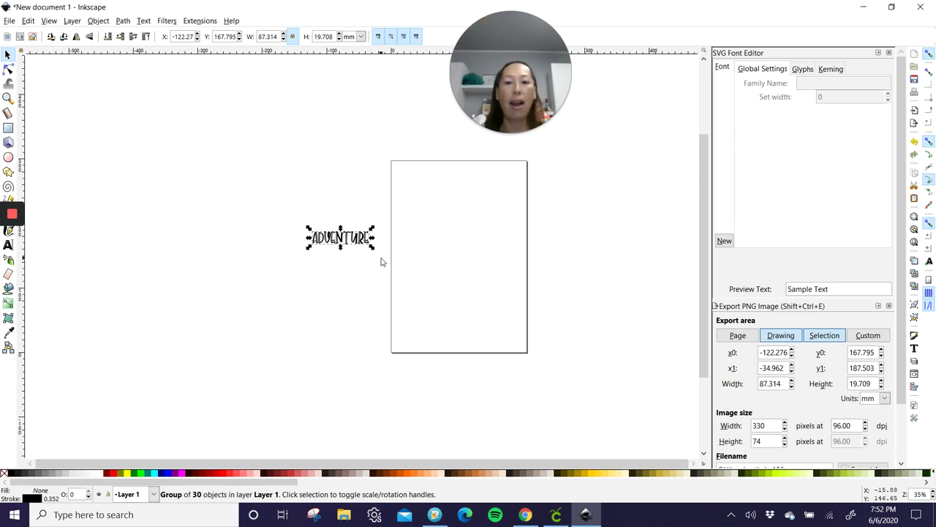
drag(373, 247, 636, 297)
drag(589, 278, 569, 341)
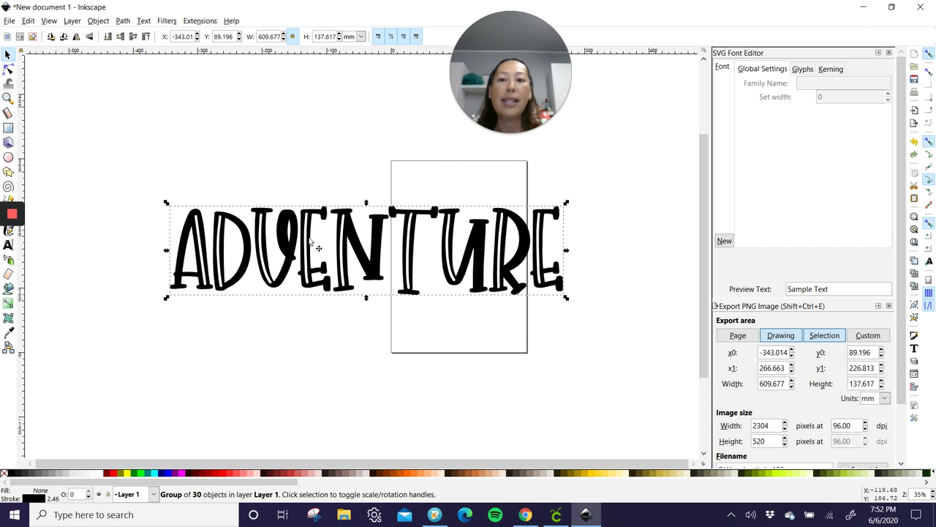
click(86, 125)
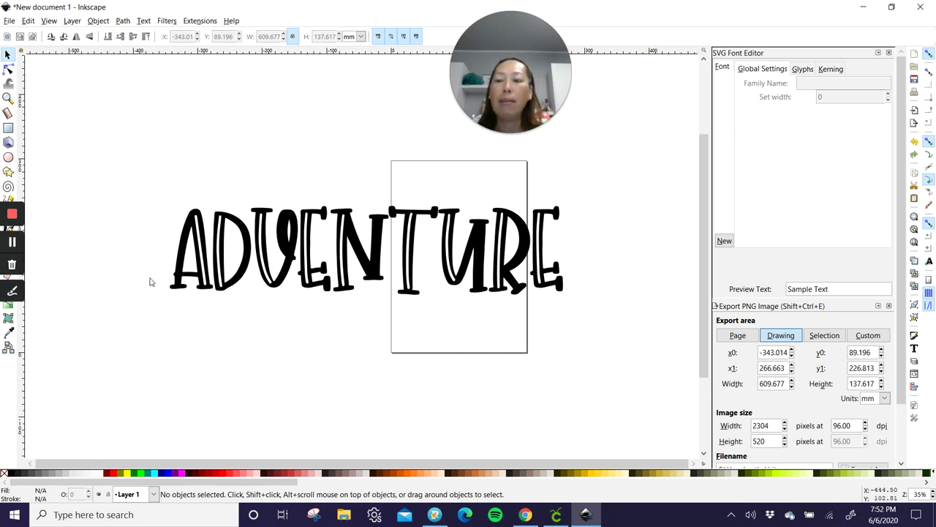
Resize Inkscape to show the whole ADVENTURE word and set the Paint Bucket to aqua
click(894, 13)
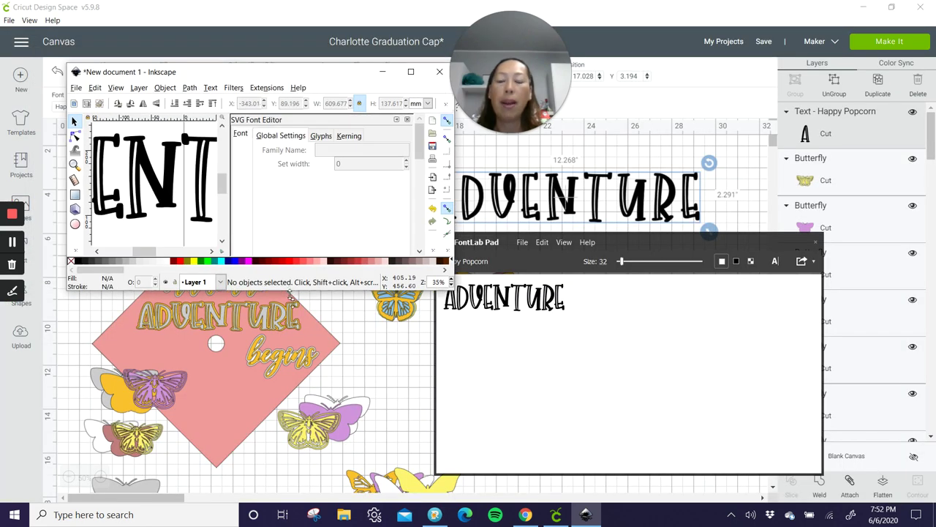
drag(291, 295, 353, 474)
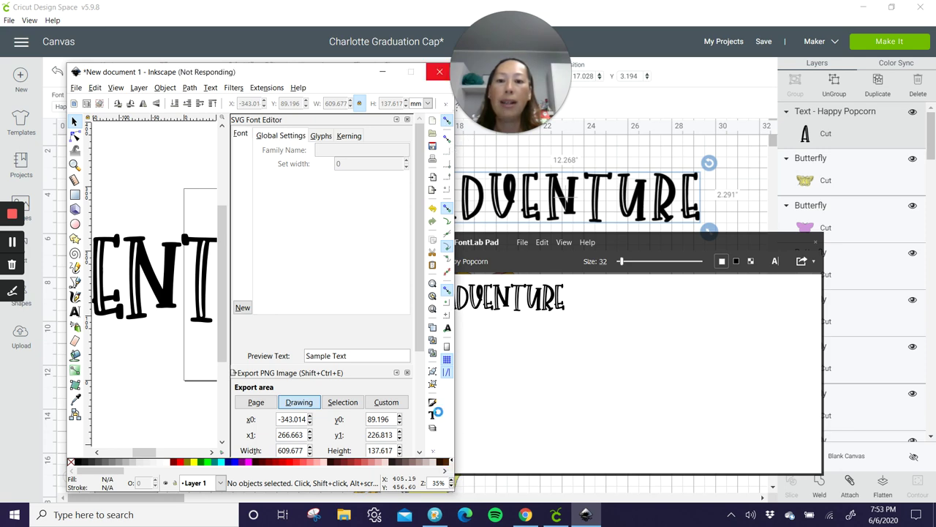
drag(455, 481, 452, 288)
drag(455, 165, 869, 164)
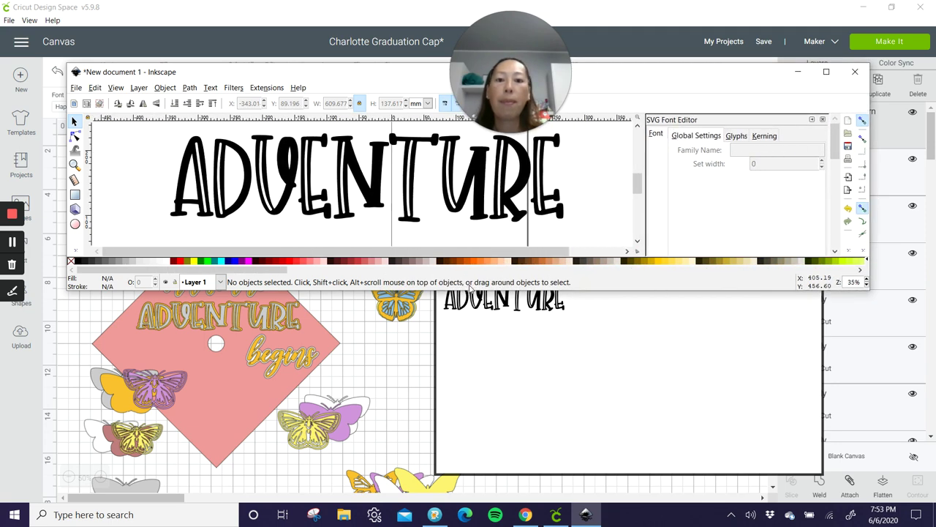
drag(468, 289, 468, 485)
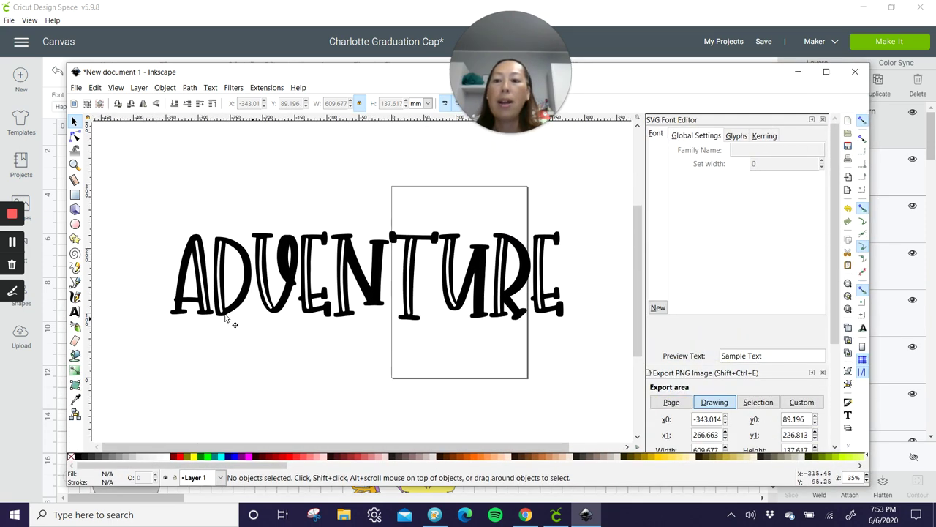
click(75, 356)
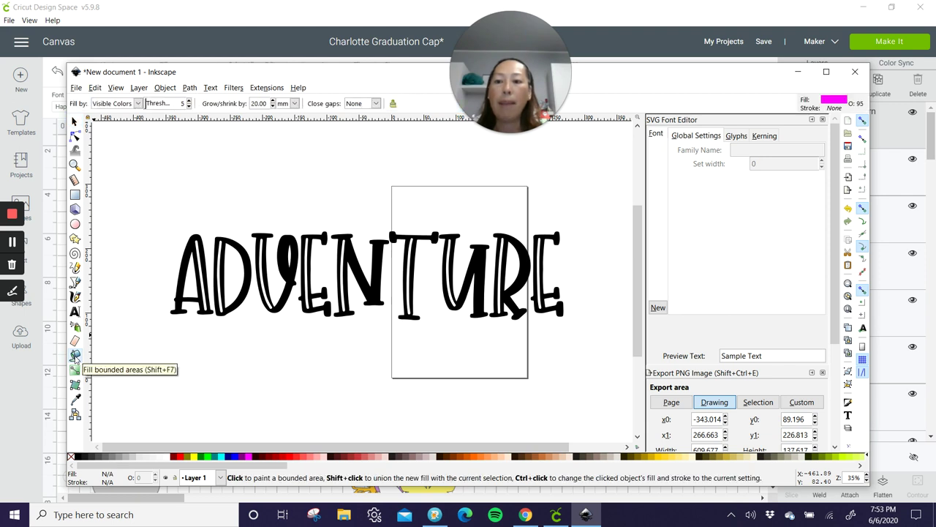
click(221, 458)
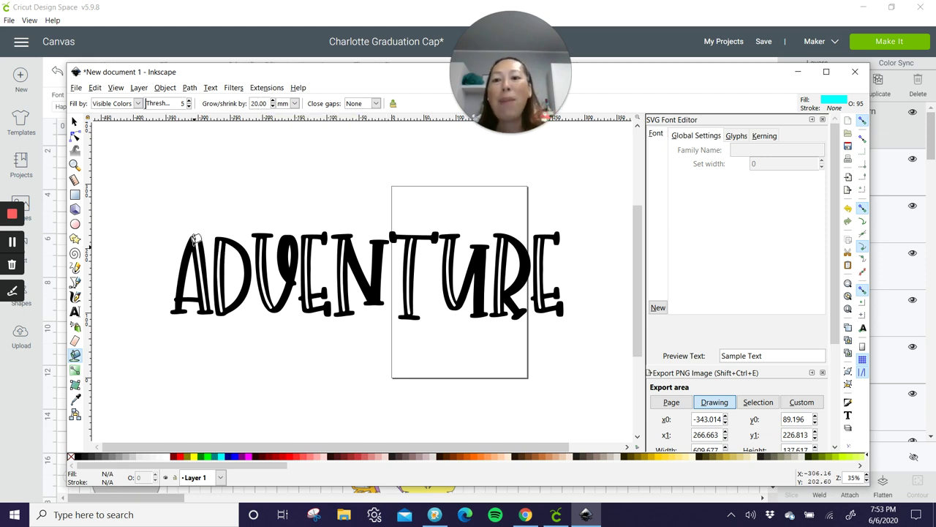
Fill the letters A, D, V, E, N, T, U and R with cyan
click(190, 238)
click(239, 238)
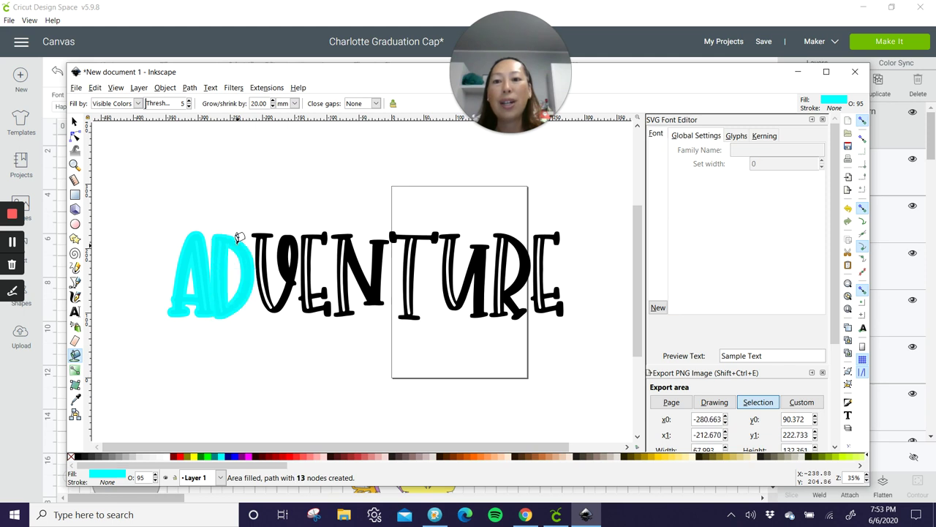
click(268, 230)
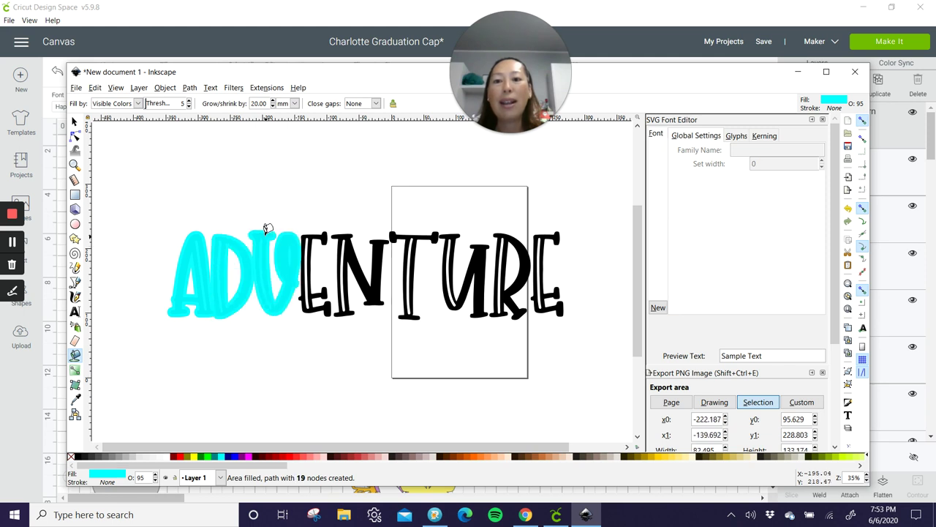
click(310, 229)
click(348, 229)
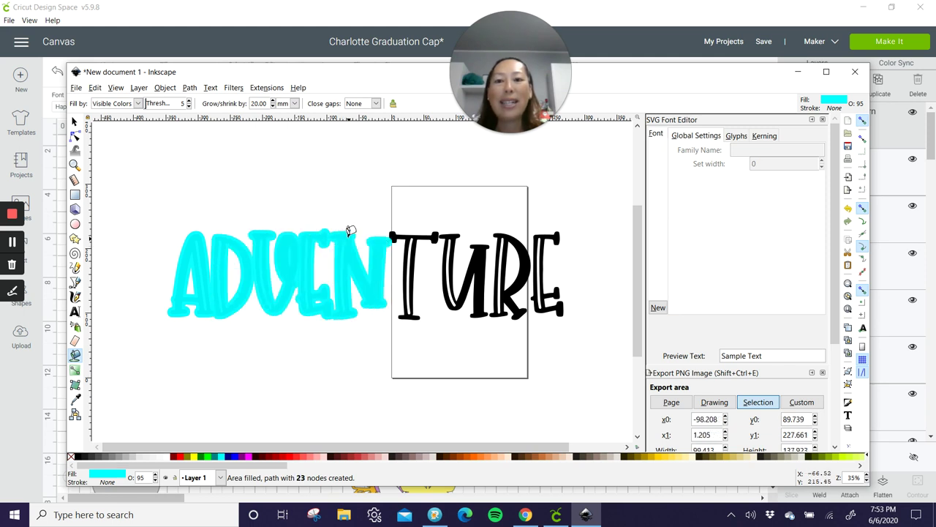
click(407, 232)
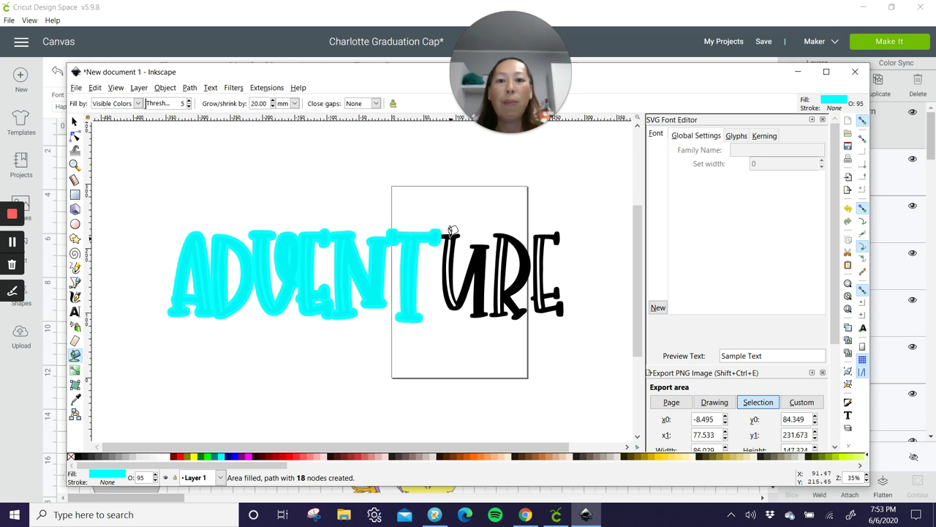
click(448, 231)
click(503, 236)
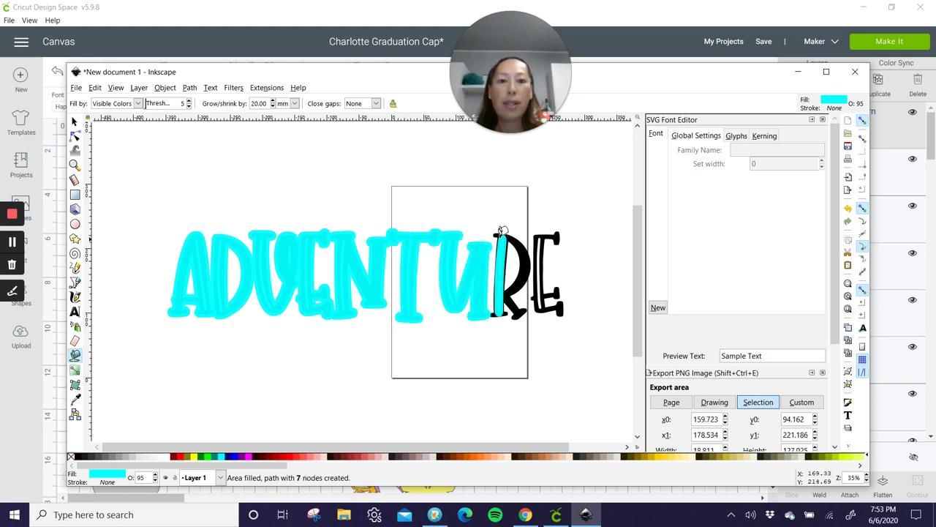
click(499, 231)
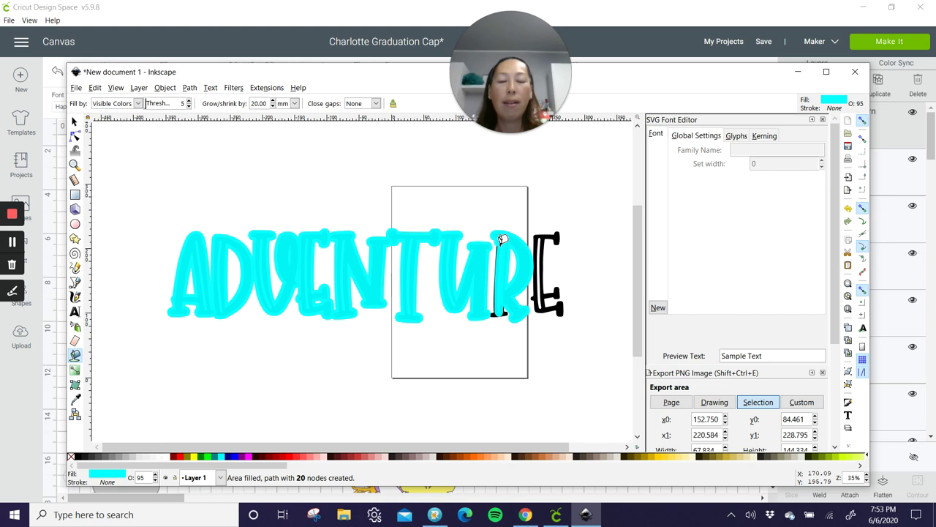
Undo the two partial R fills, then refill the whole R and the final E
click(95, 88)
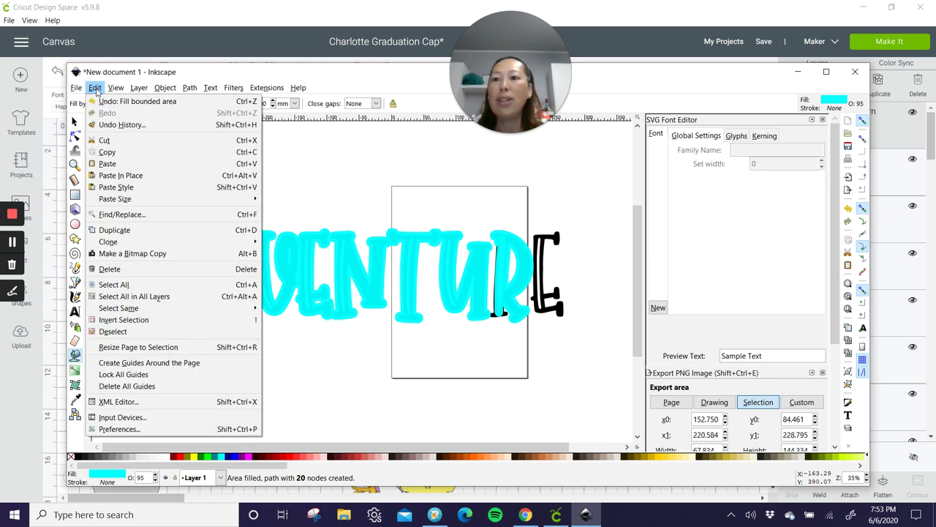
click(100, 106)
click(97, 88)
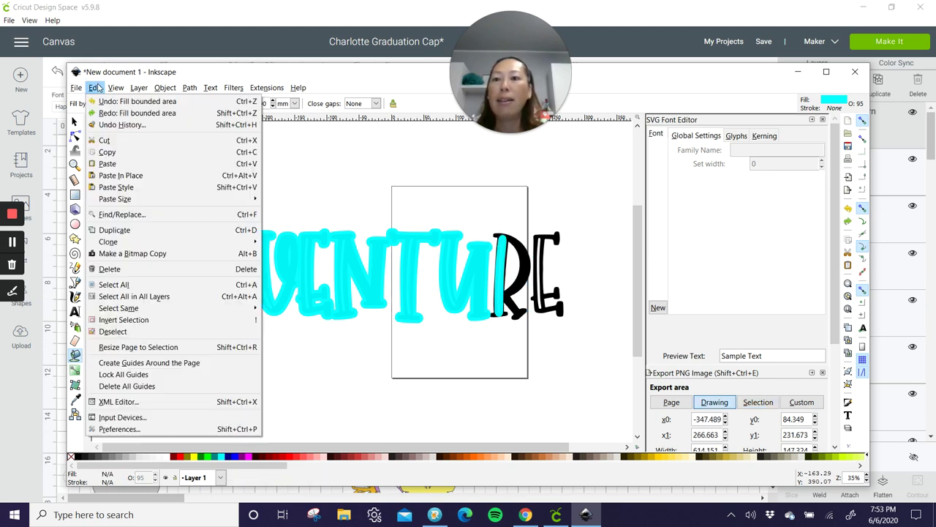
click(100, 102)
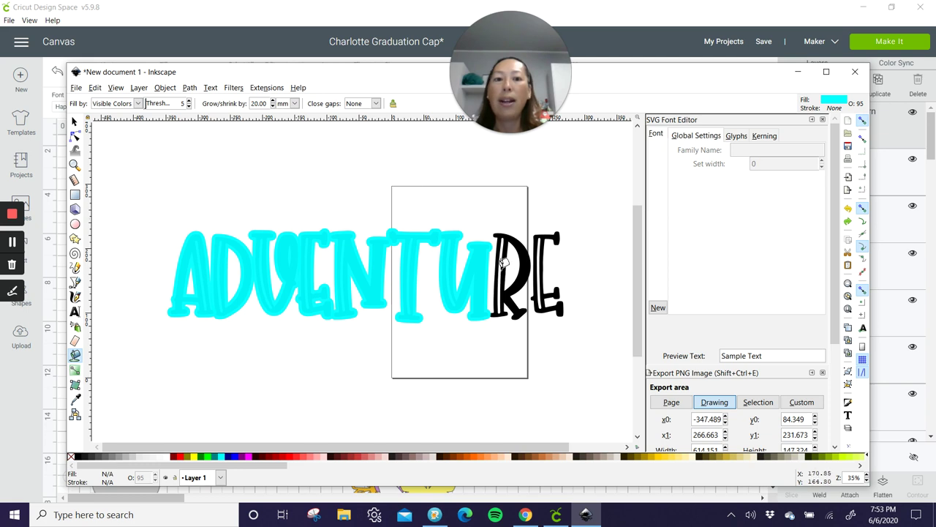
click(501, 230)
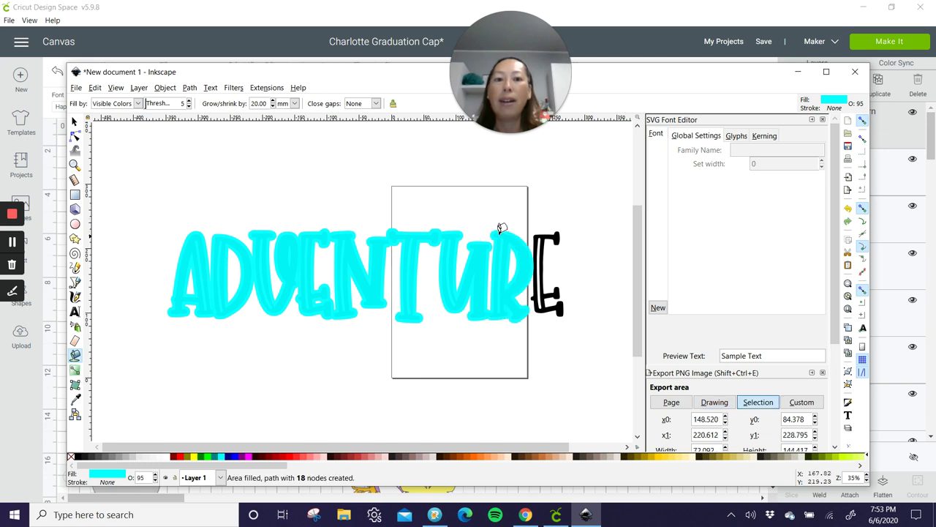
click(538, 229)
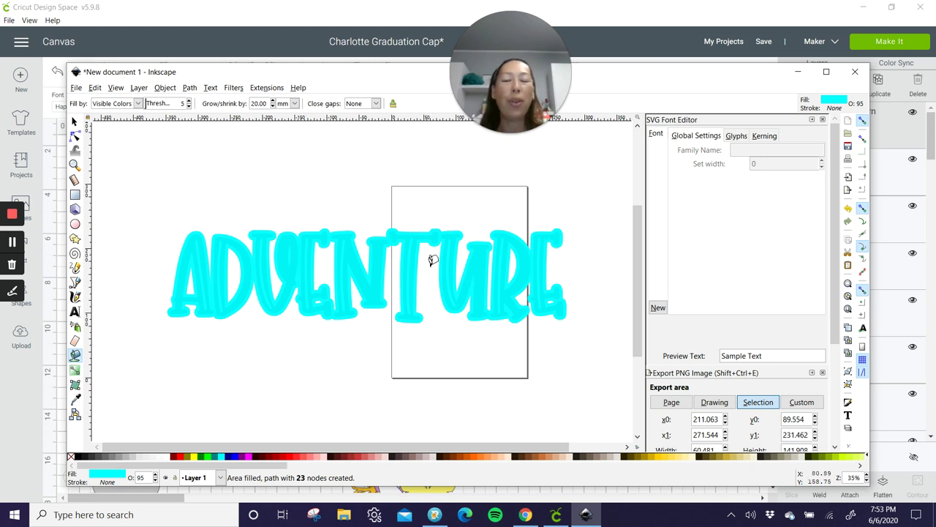
Convert the cyan fill to a path with Object to Path and begin saving the file
click(191, 88)
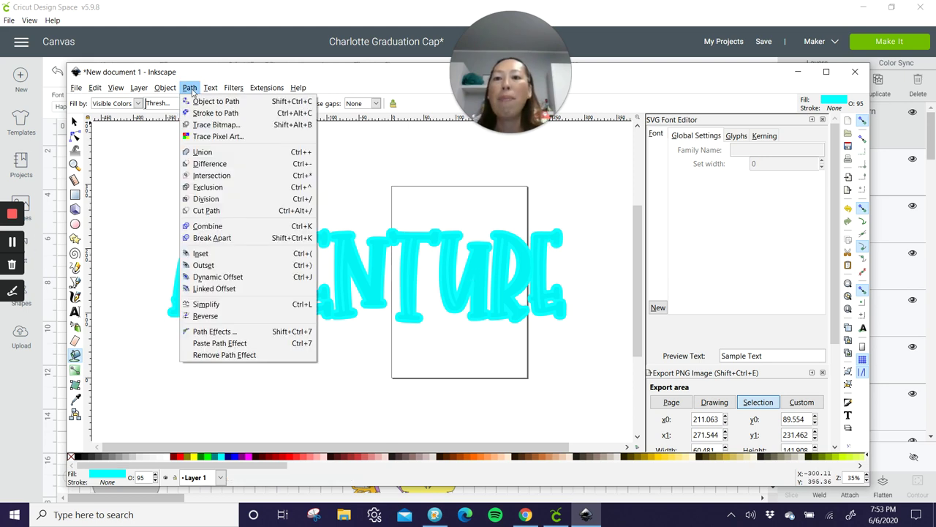
click(196, 105)
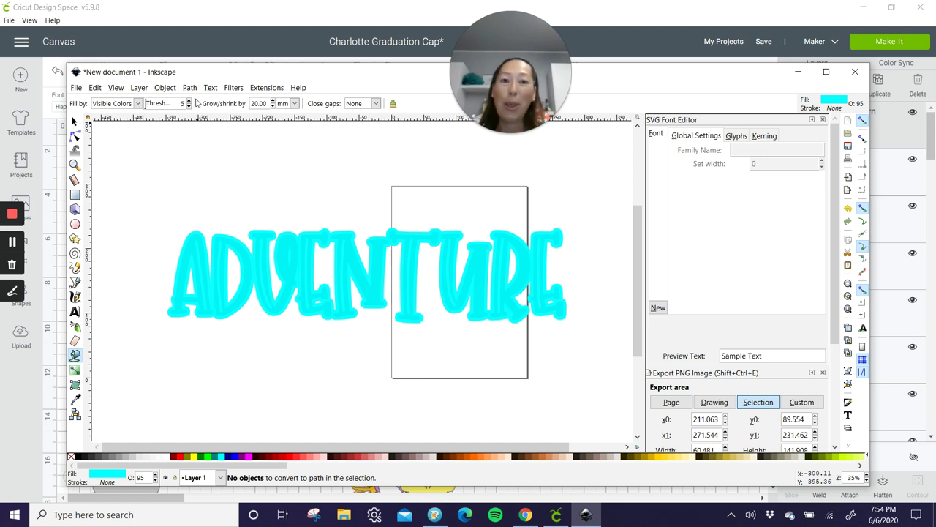
click(75, 87)
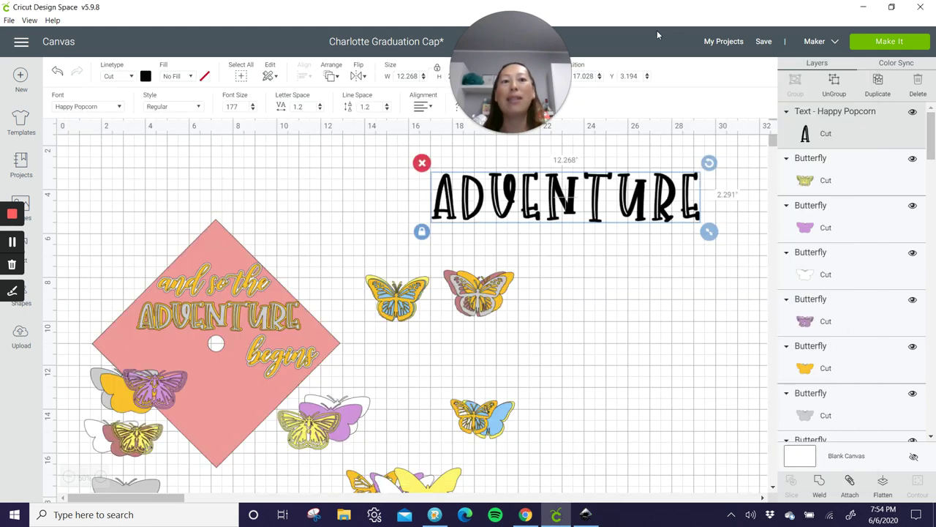
Upload the 'adventure offset' SVG and save it to the uploaded images
click(20, 337)
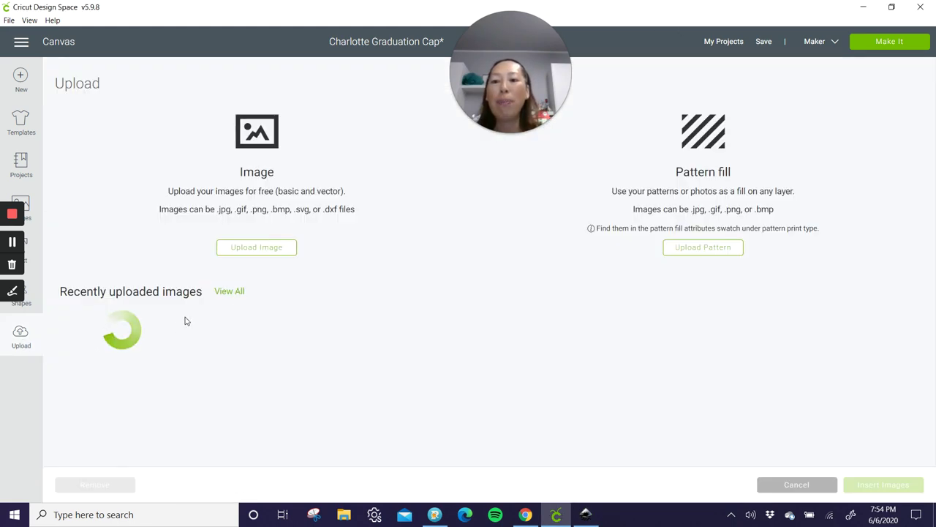
click(257, 248)
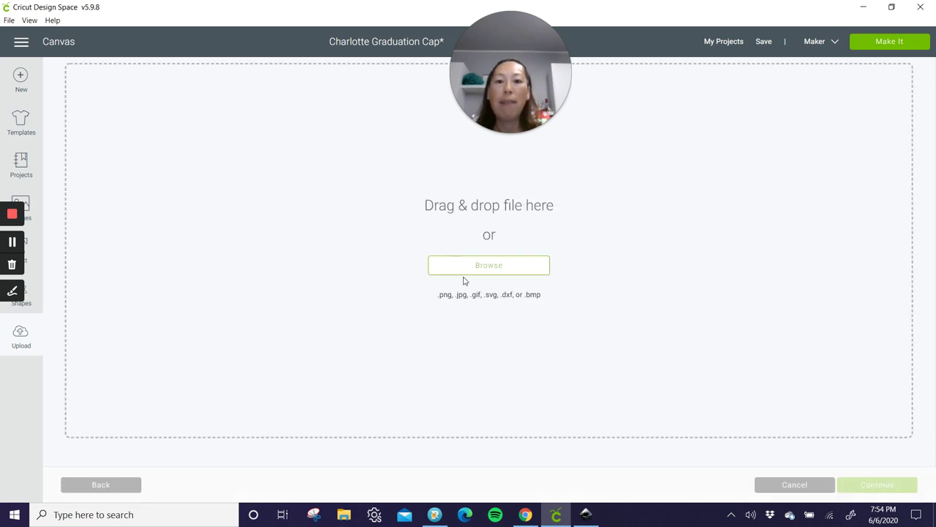
click(487, 271)
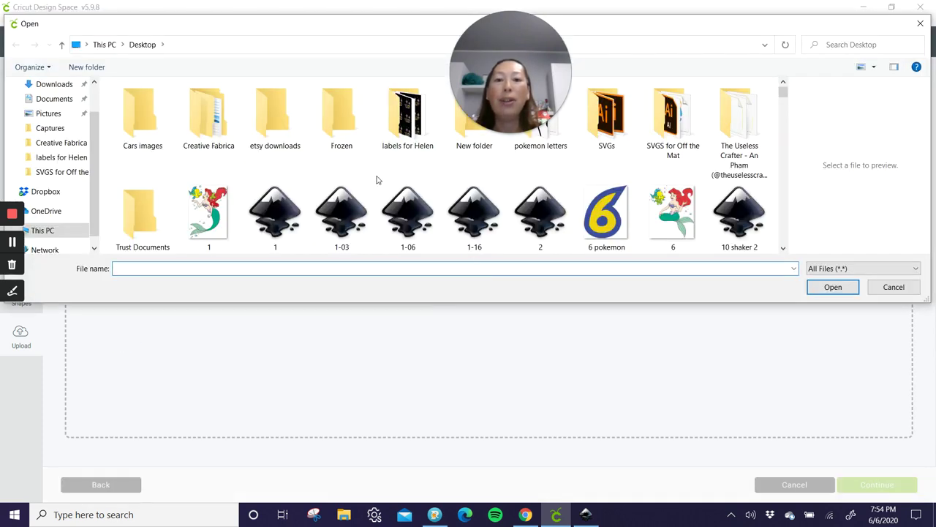
scroll(376, 179, down, 2)
scroll(400, 178, down, 5)
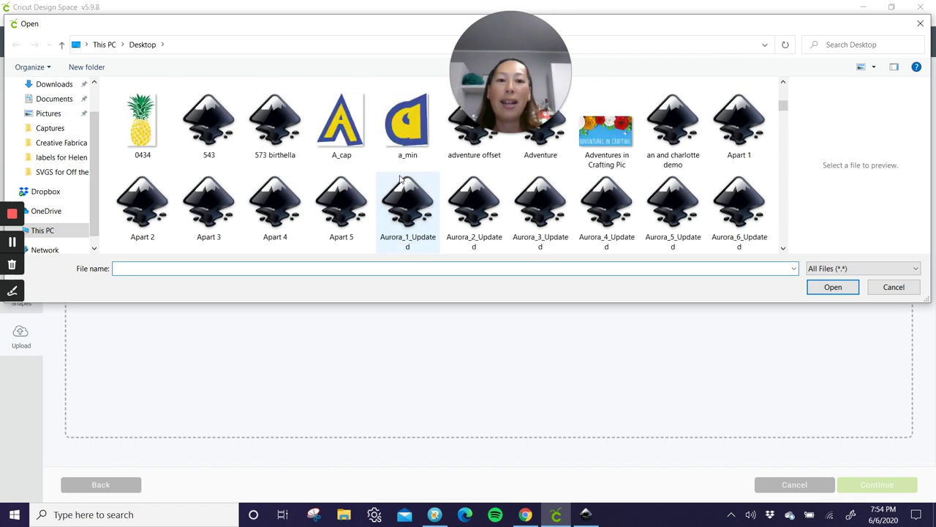
click(474, 157)
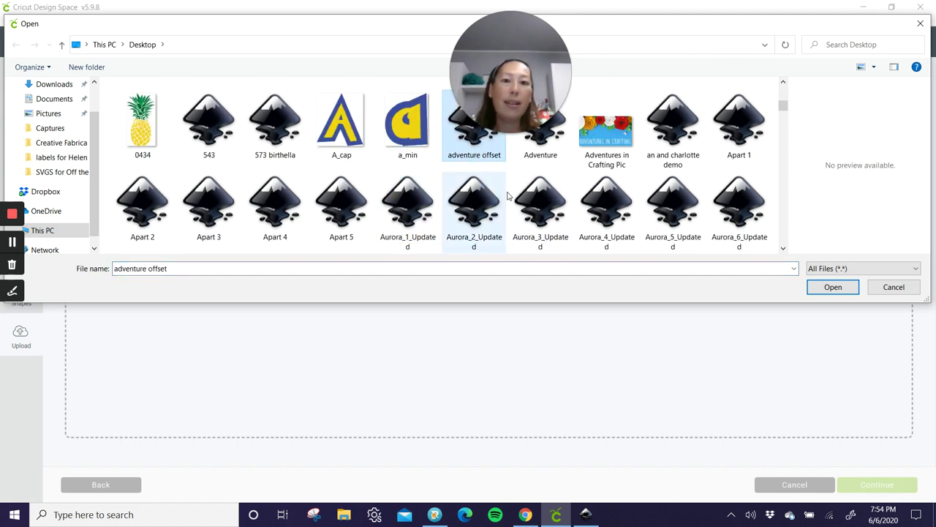
click(837, 288)
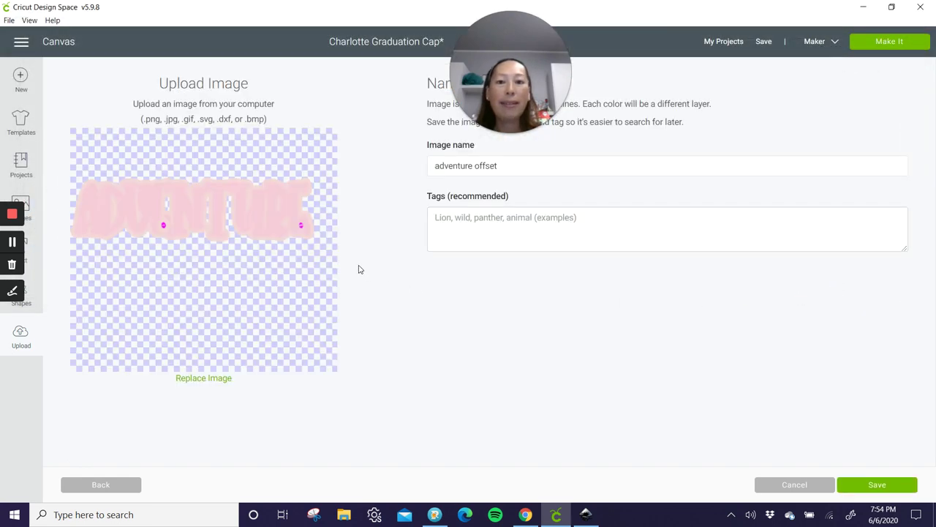
click(891, 487)
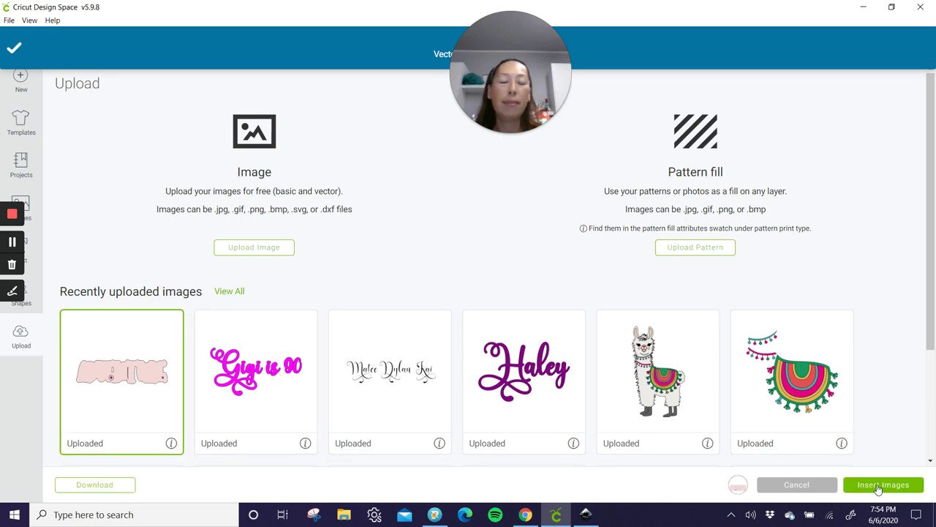
Insert the adventure offset image onto the canvas and delete the black ADVENTURE text
click(879, 487)
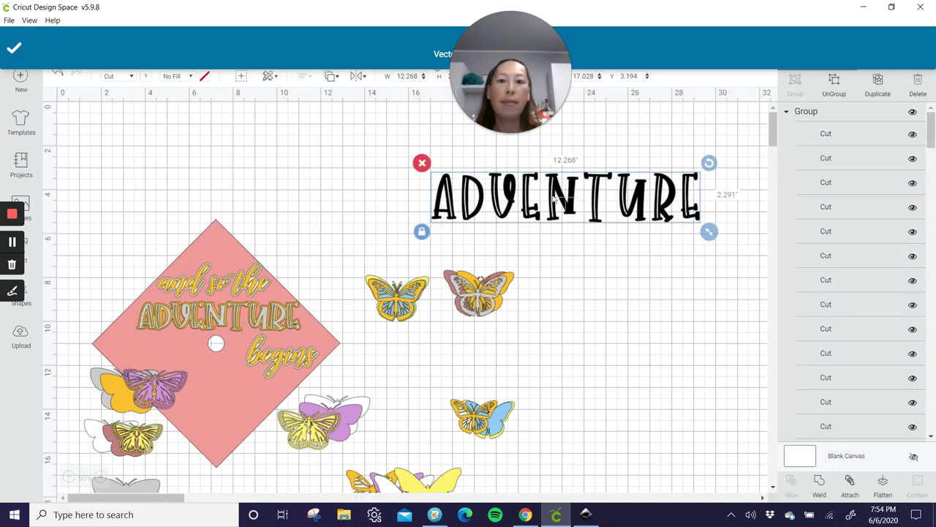
drag(134, 181, 302, 167)
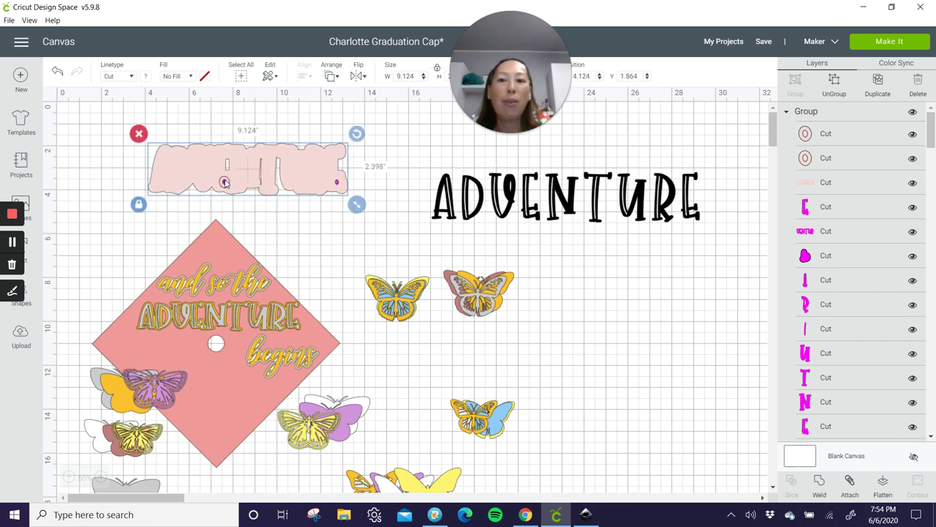
click(453, 191)
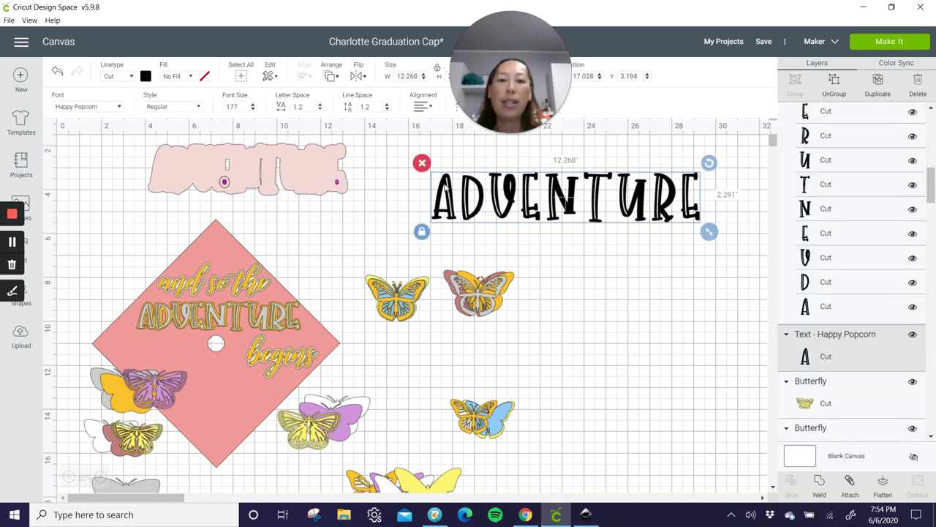
key(Delete)
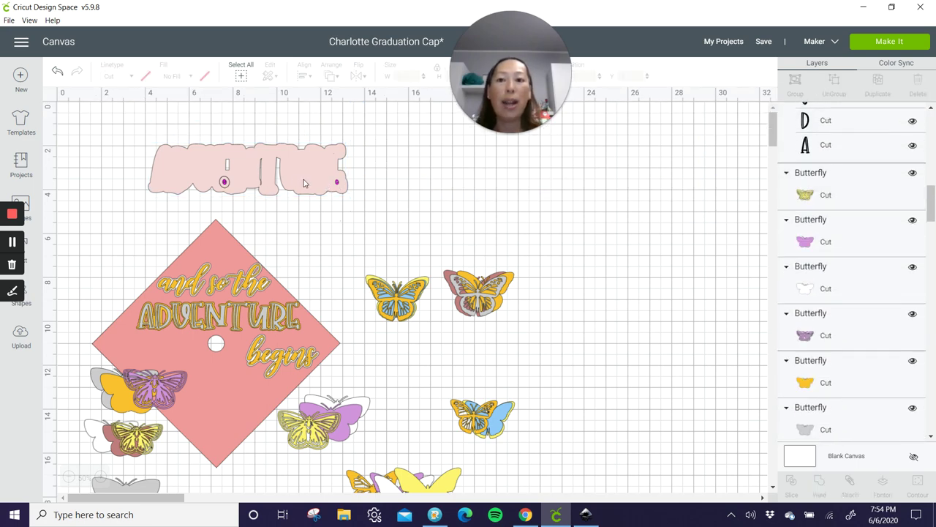
drag(305, 183, 430, 180)
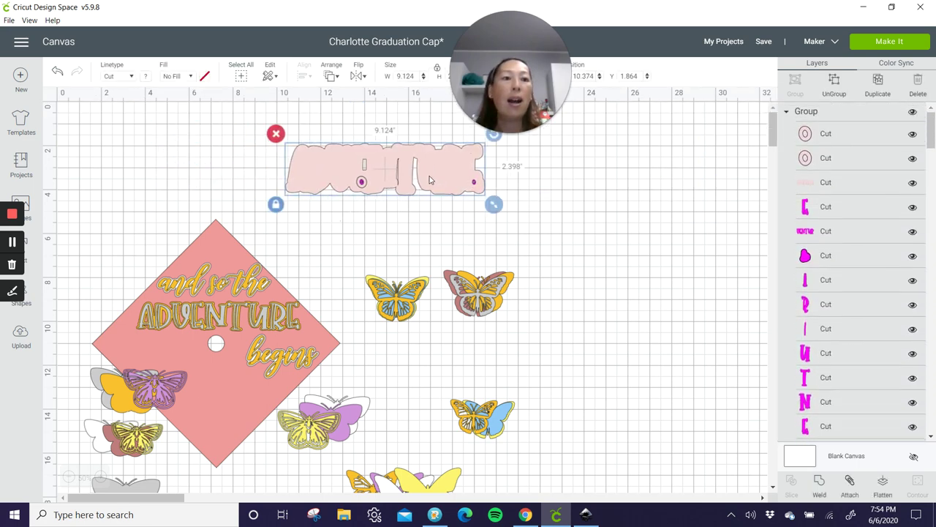
Ungroup the offset, move the light-pink layer aside, and delete the two stray O pieces
click(834, 83)
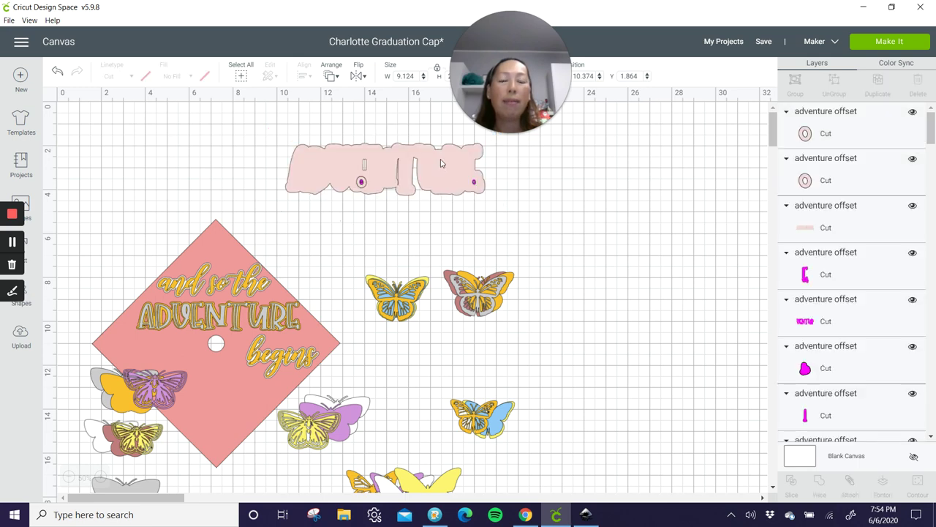
drag(441, 163, 666, 220)
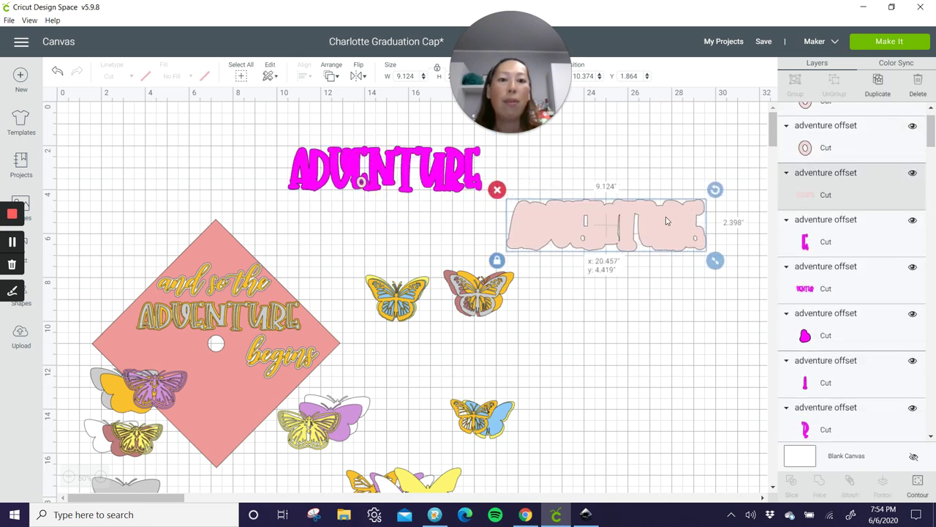
click(362, 181)
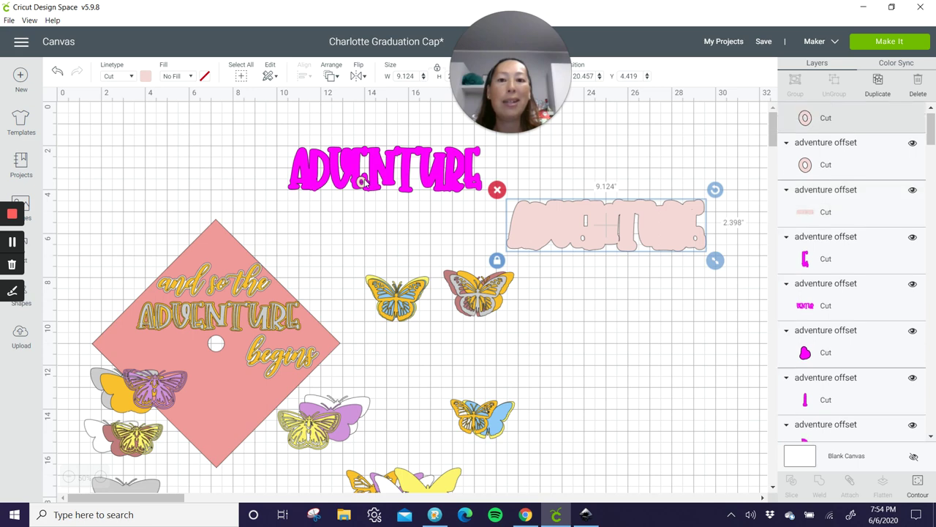
click(362, 181)
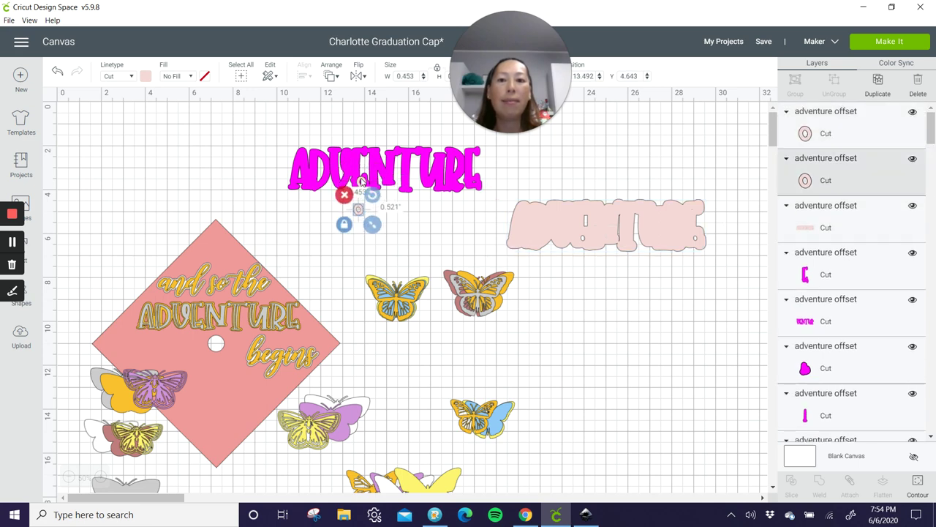
click(348, 198)
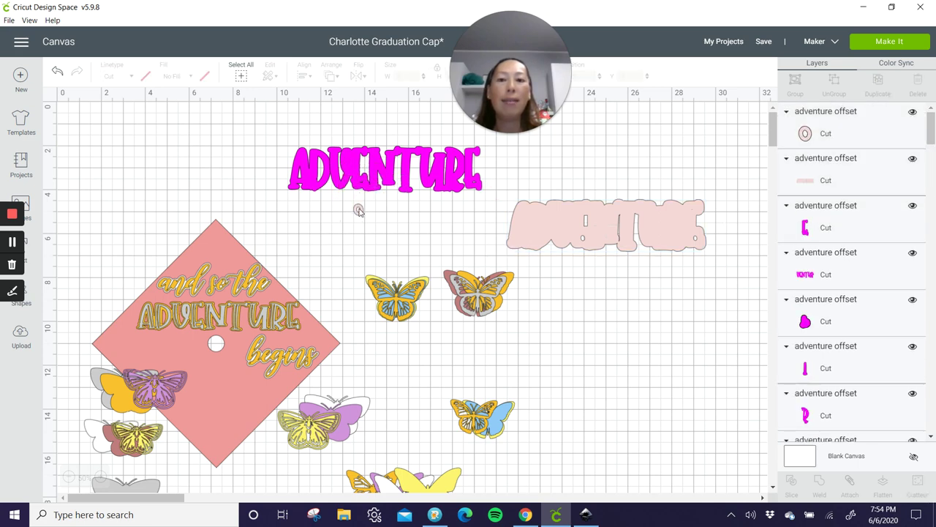
click(359, 209)
click(347, 199)
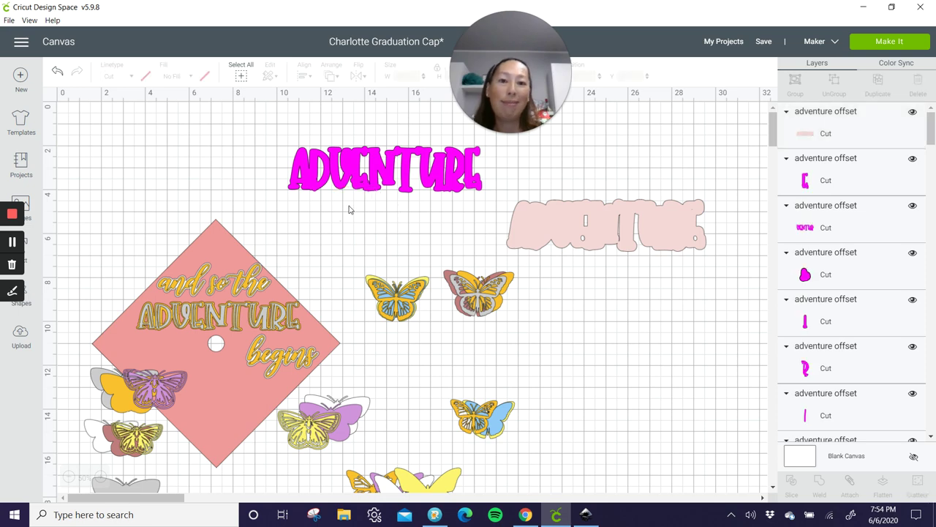
click(391, 188)
Try shifting the magenta ADVENTURE letters and pink offset, undoing the moves
mouse_move(401, 175)
mouse_down()
mouse_move(406, 185)
mouse_move(396, 172)
mouse_up()
click(57, 71)
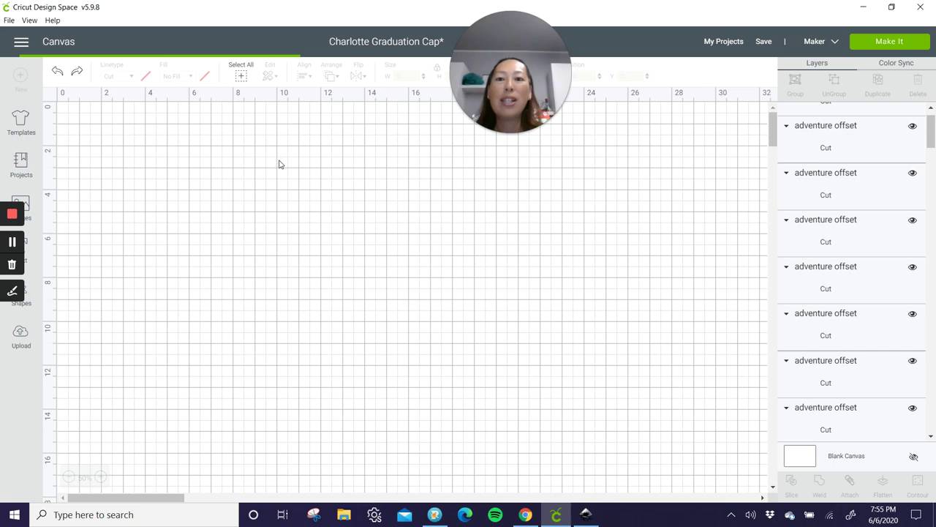
drag(273, 158, 444, 174)
click(58, 72)
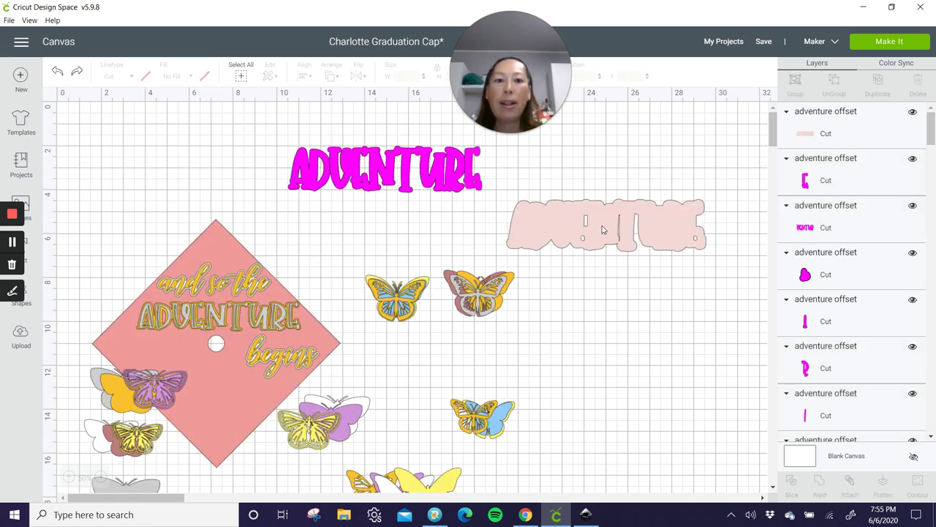
mouse_move(590, 219)
mouse_down()
mouse_move(621, 290)
mouse_move(600, 214)
mouse_up()
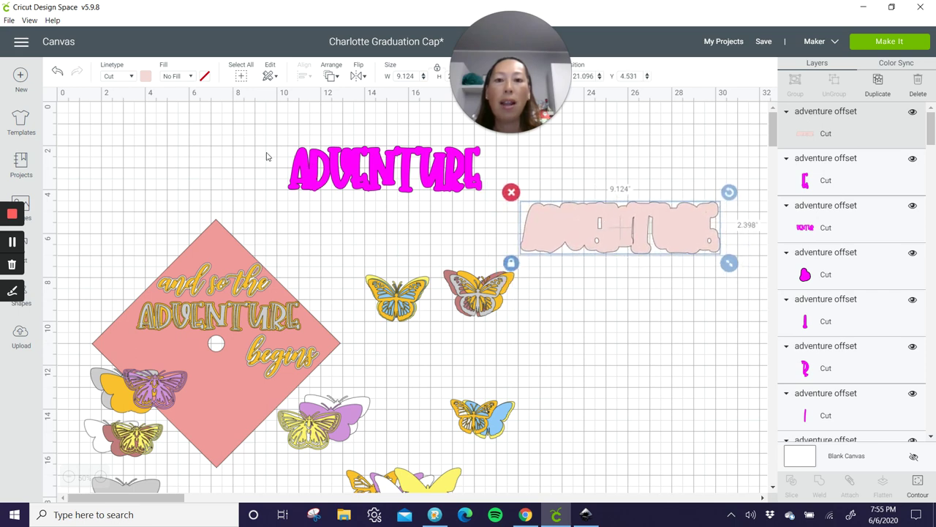
drag(931, 130, 933, 196)
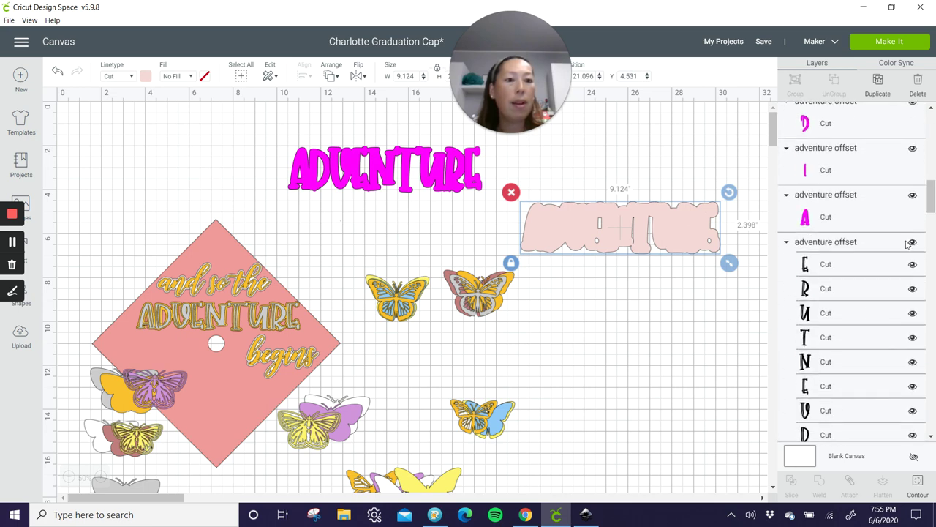
click(271, 130)
drag(334, 154, 660, 234)
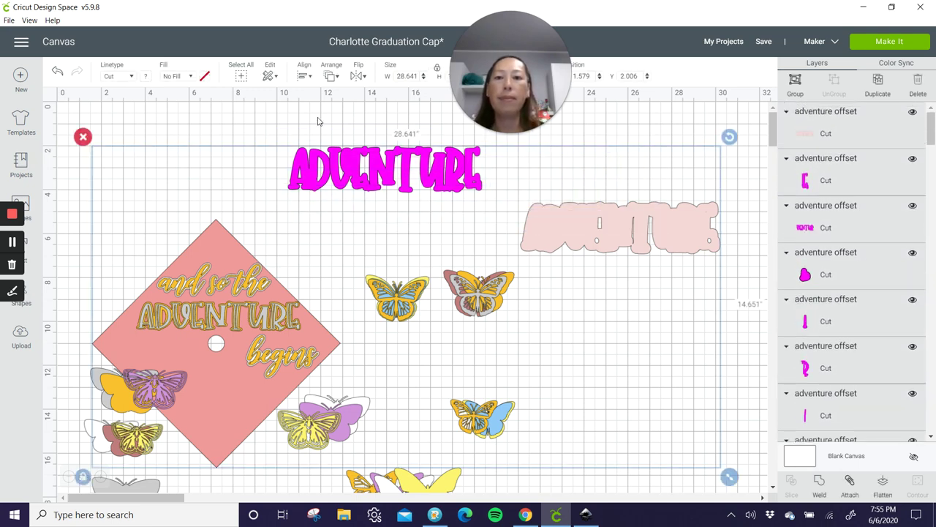
click(300, 141)
Delete the magenta ADVENTURE letters, the pink offset shape and leftover pink pieces
drag(531, 151, 297, 150)
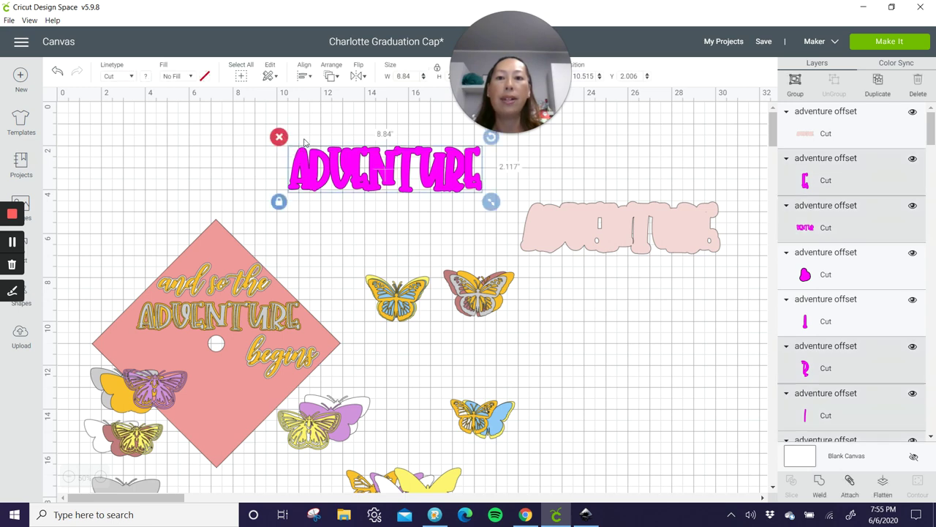
click(280, 138)
drag(729, 223, 303, 162)
click(509, 192)
click(299, 142)
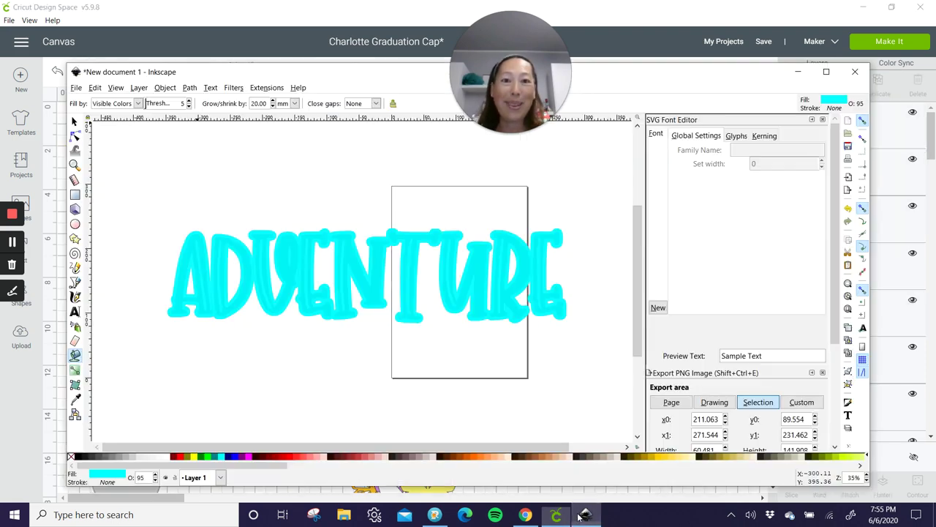
In Inkscape, Save As the cyan ADVENTURE outline drawing with file name 'adventure demo 2'
click(586, 515)
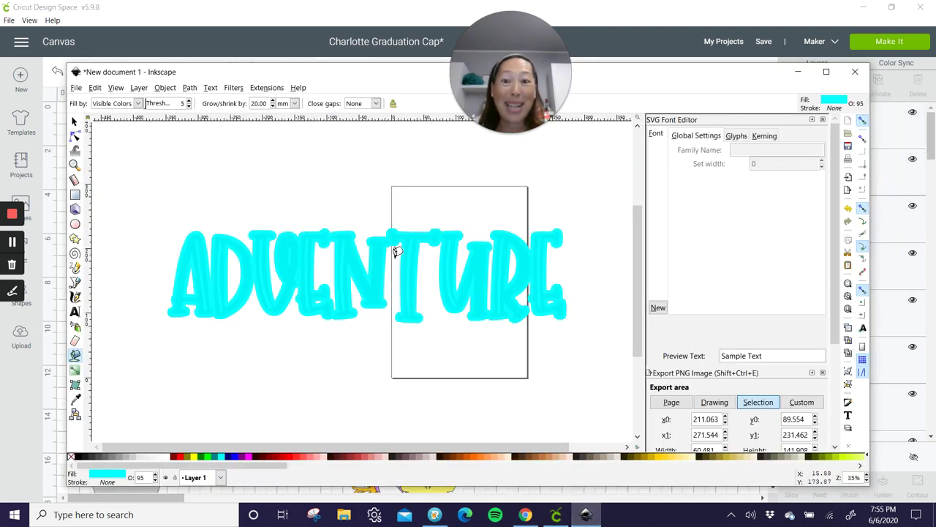
click(76, 88)
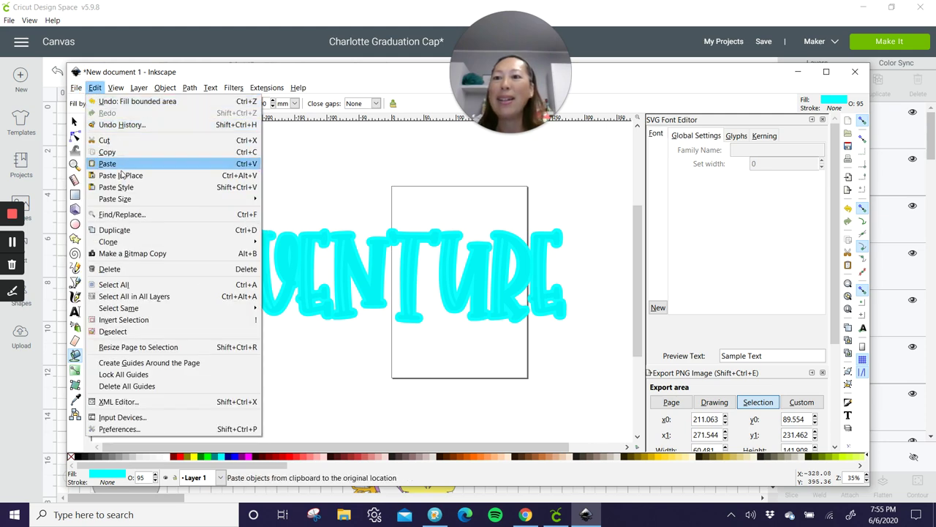
click(88, 172)
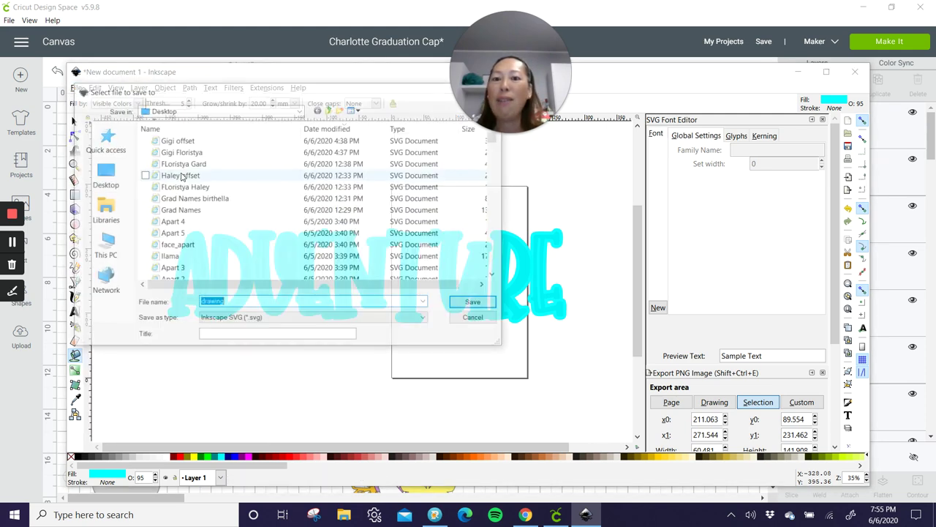
text(aden)
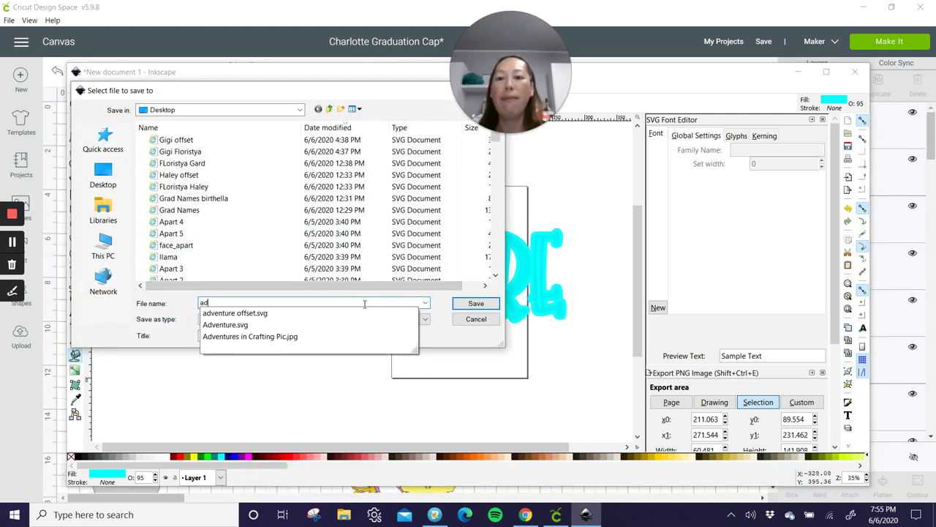
key(BackSpace)
key(BackSpace)
text(venture demo 2)
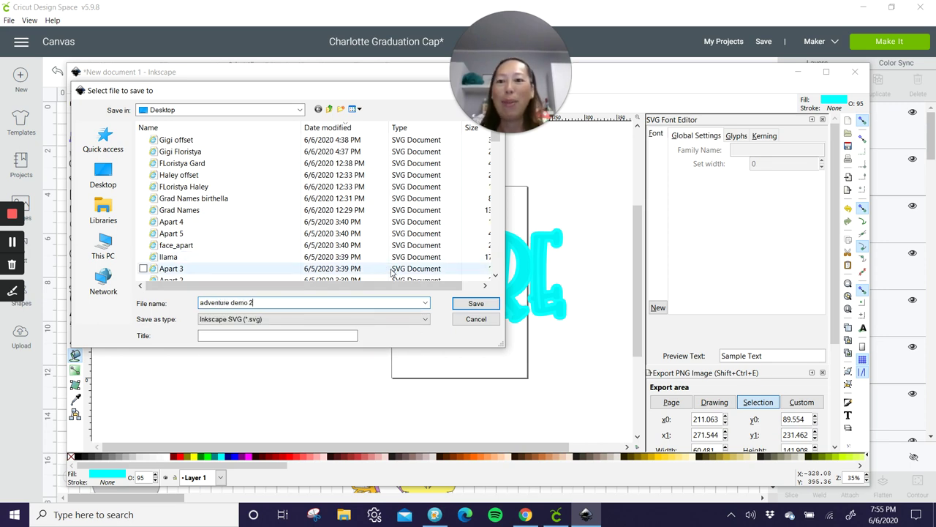
key(Return)
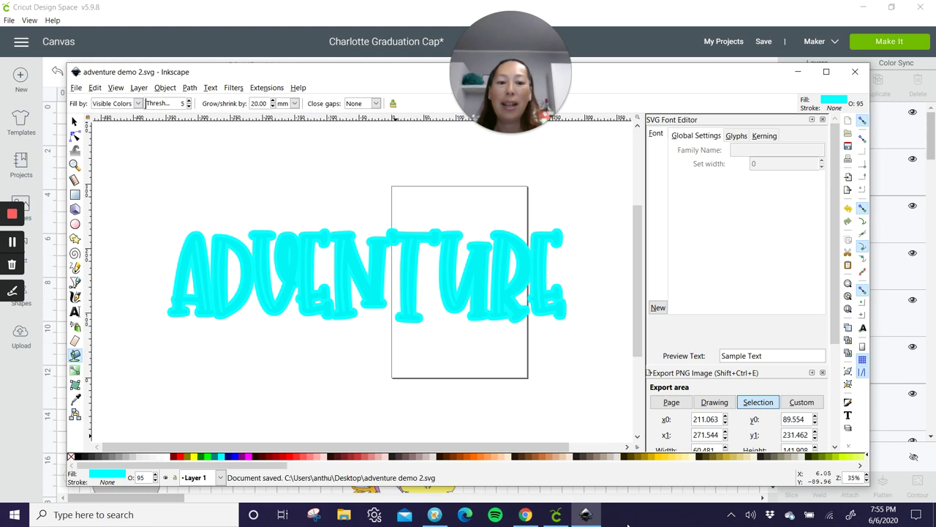
Upload the adventure demo 2 file from the computer and save it to the Cricut library
click(556, 514)
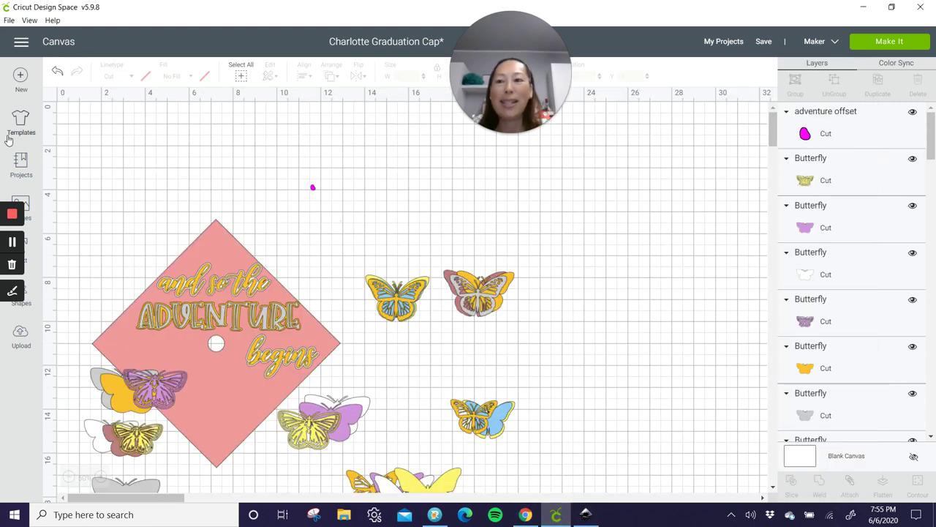
click(22, 337)
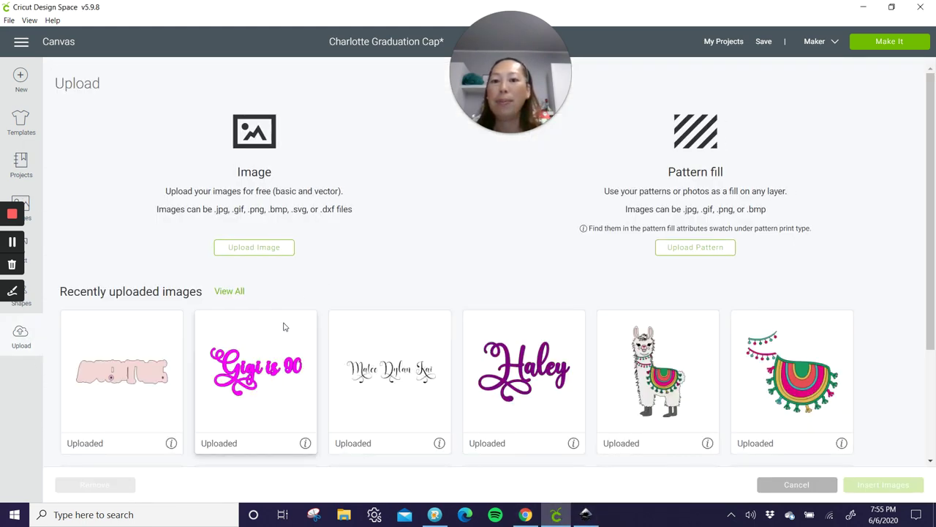
click(281, 248)
click(453, 264)
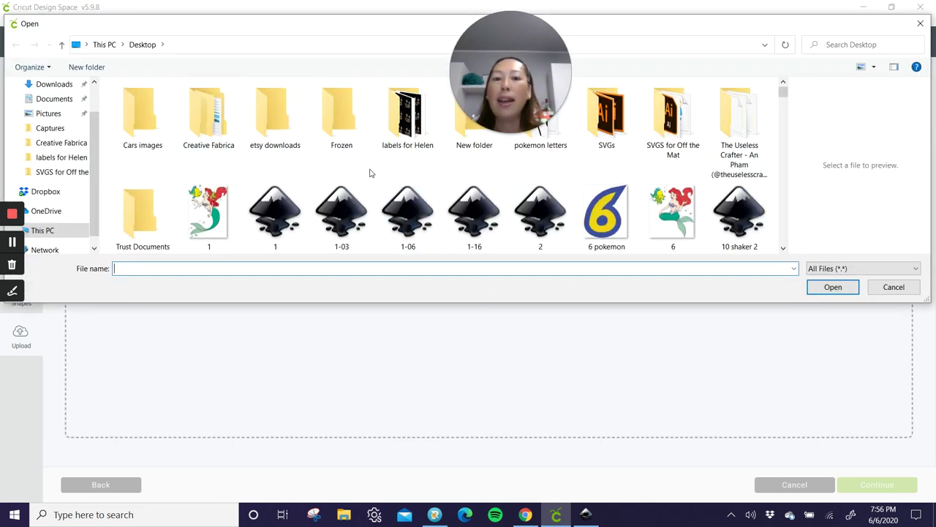
scroll(369, 174, down, 3)
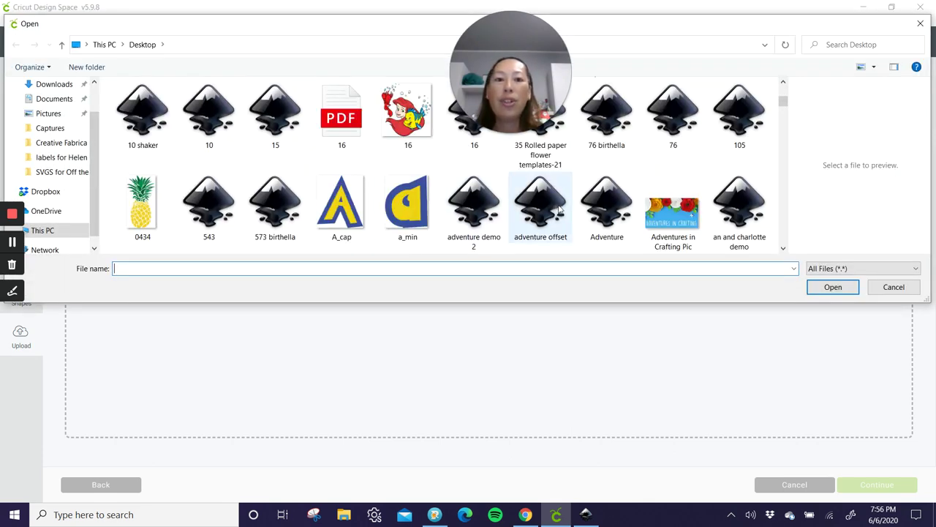
scroll(560, 210, down, 1)
double_click(474, 151)
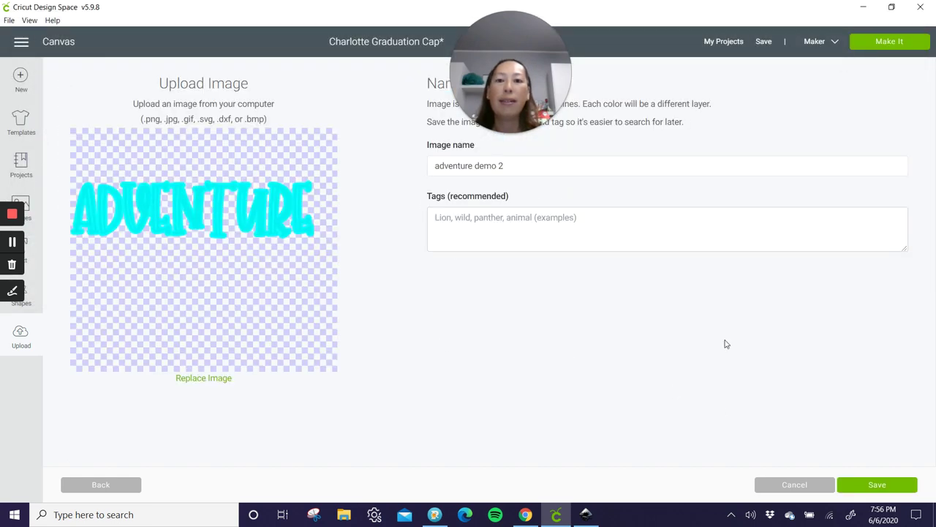
click(859, 488)
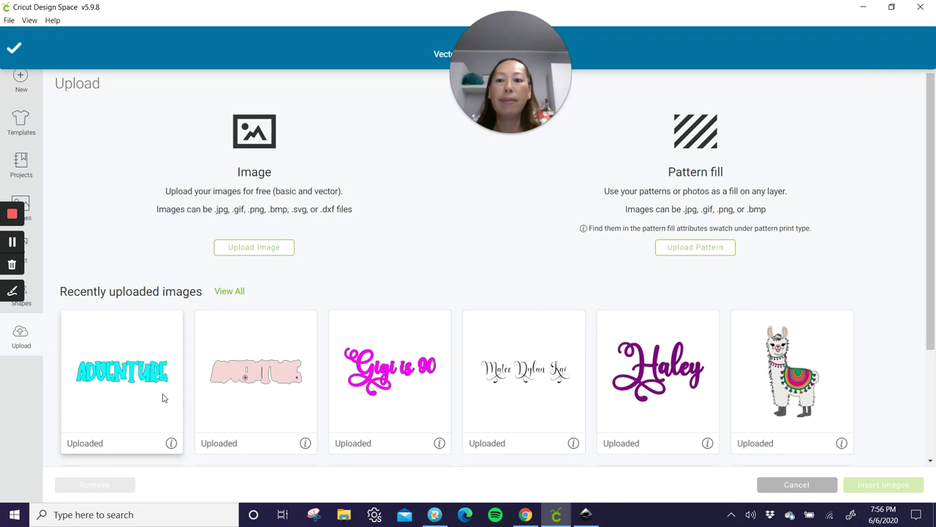
Insert the ADVENTURE image, move it to the upper right, and delete the tiny pink dot
click(898, 486)
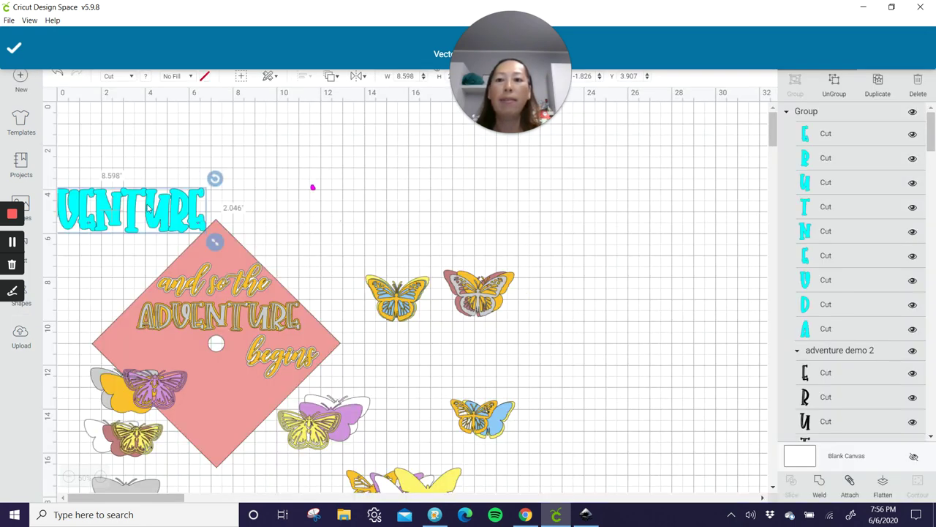
drag(183, 202, 632, 194)
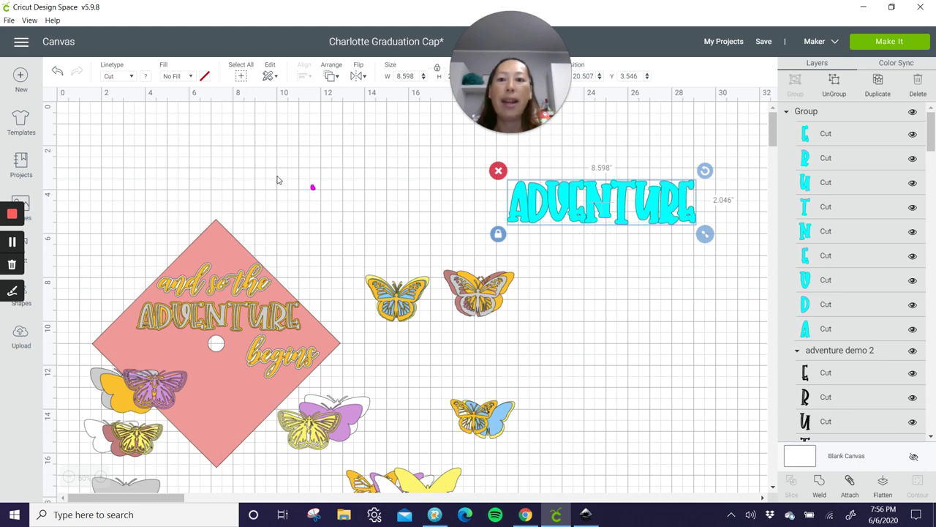
click(314, 188)
click(312, 189)
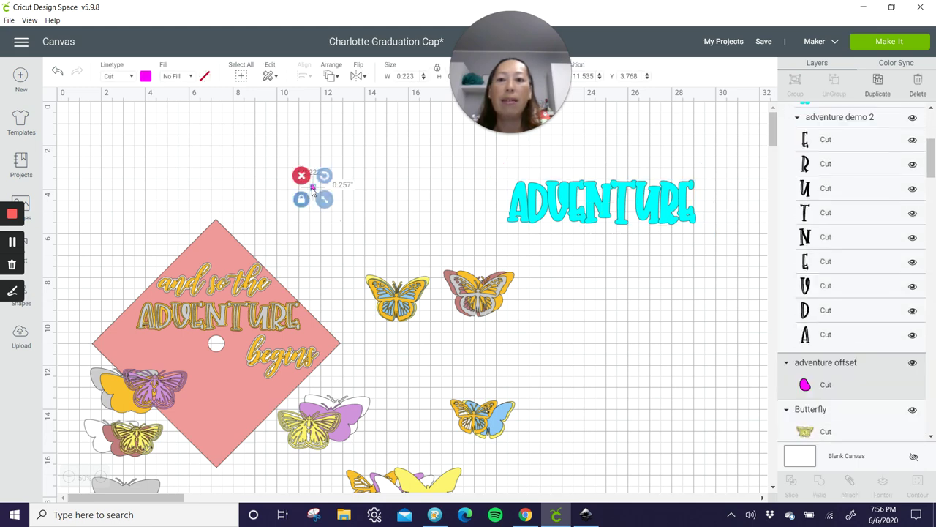
key(Delete)
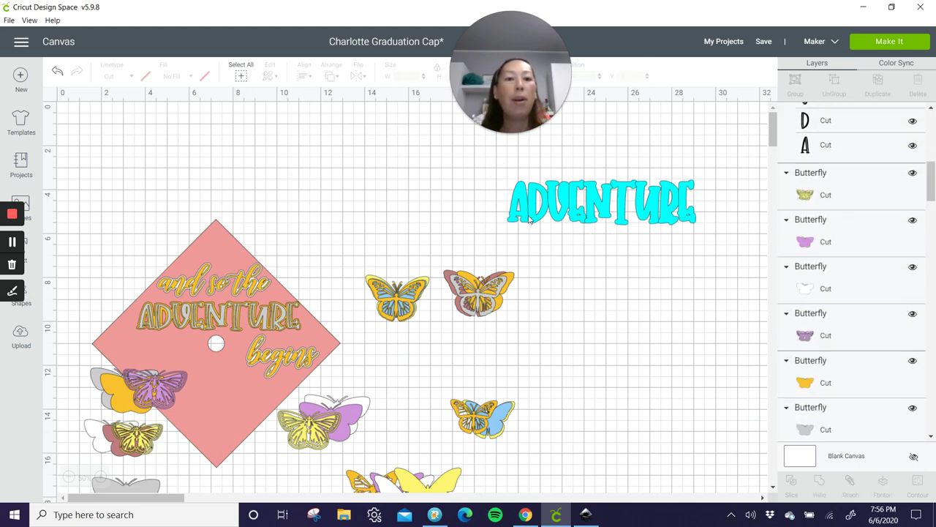
Ungroup the ADVENTURE graphic and bring the black letter layers to the front
drag(492, 177, 621, 215)
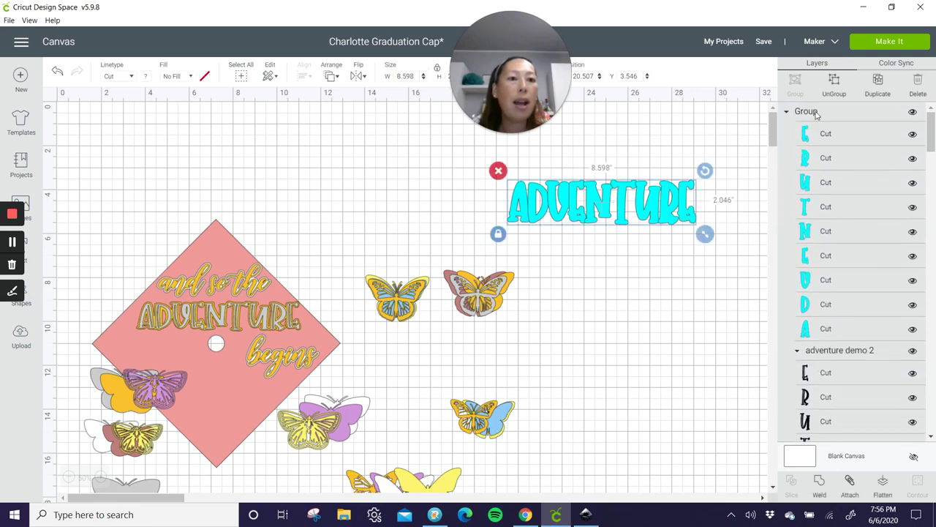
click(844, 86)
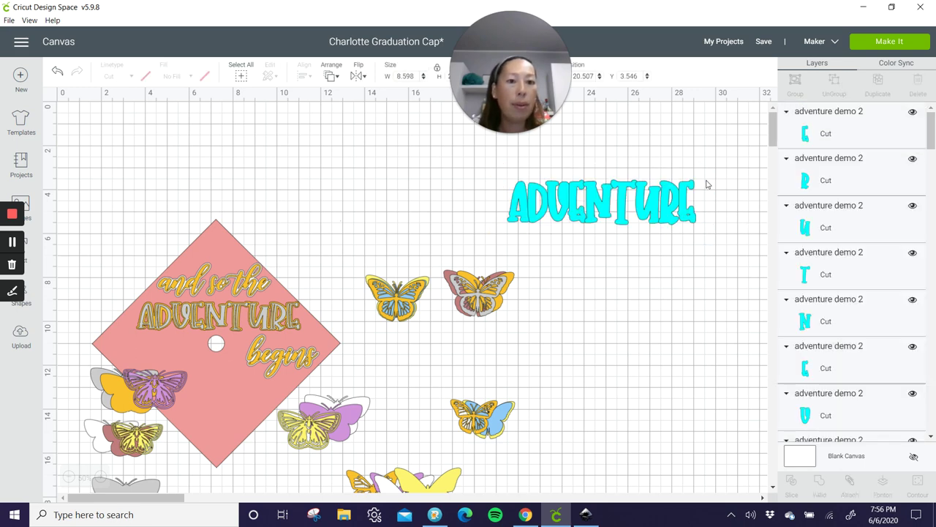
scroll(885, 201, down, 5)
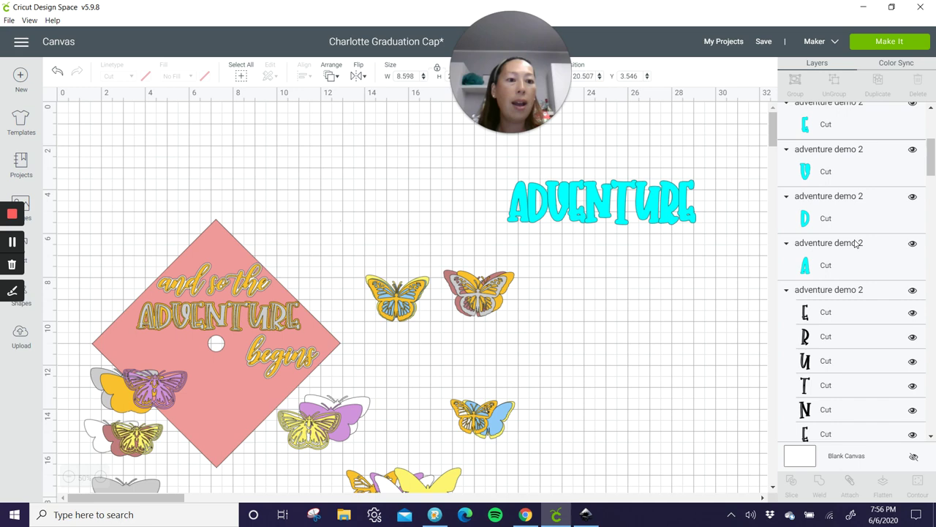
click(852, 229)
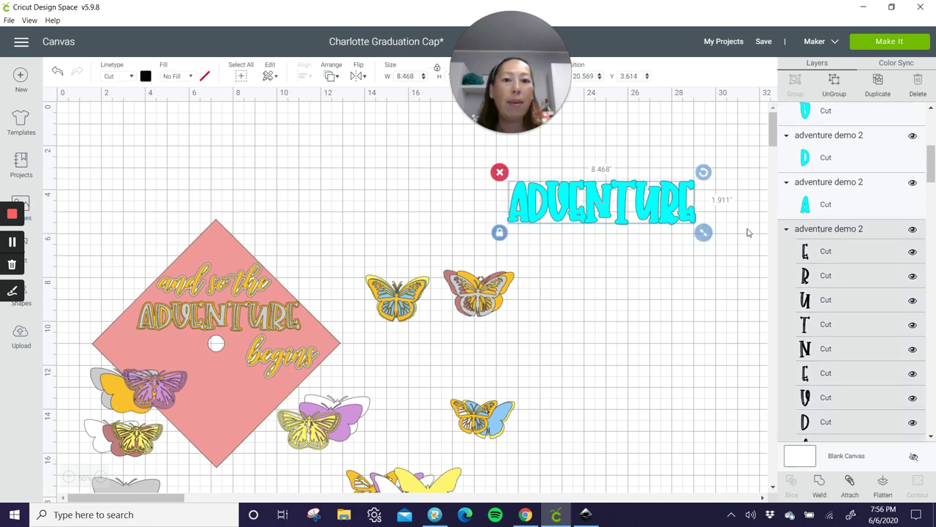
click(333, 75)
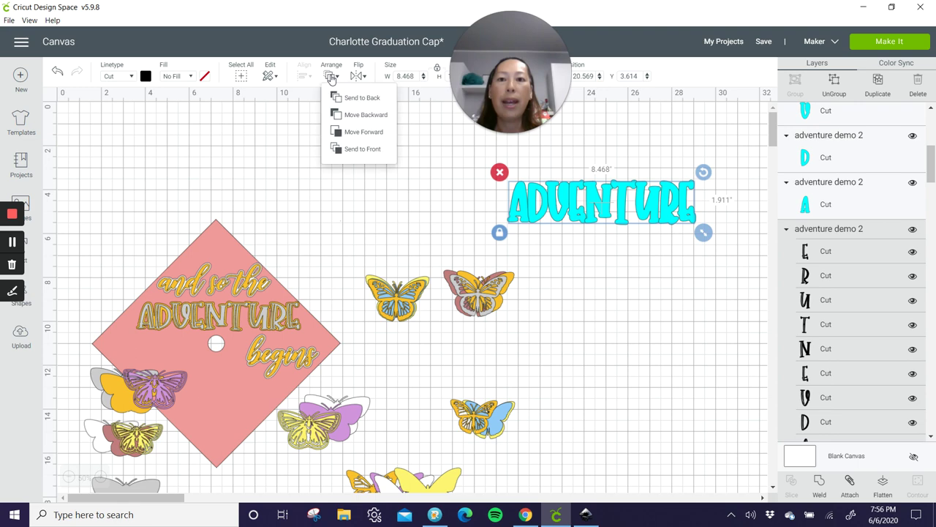
click(337, 149)
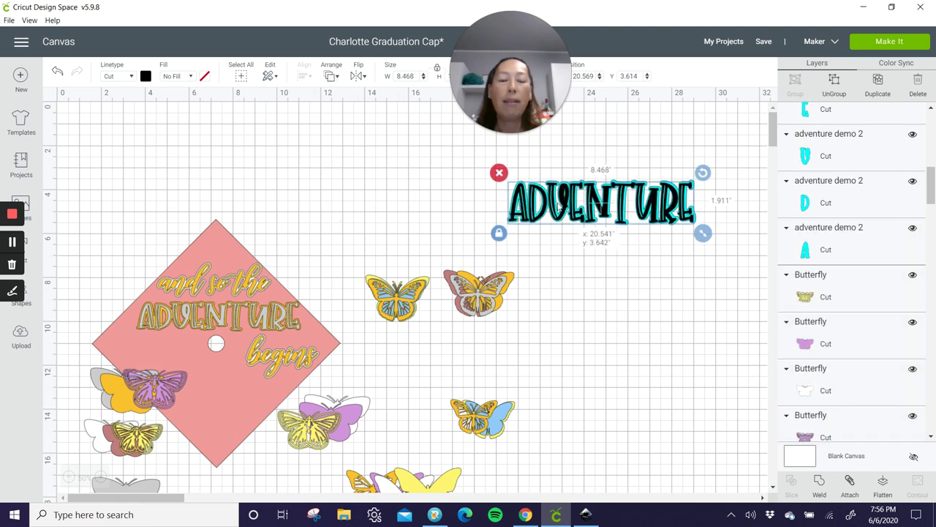
drag(558, 205, 589, 304)
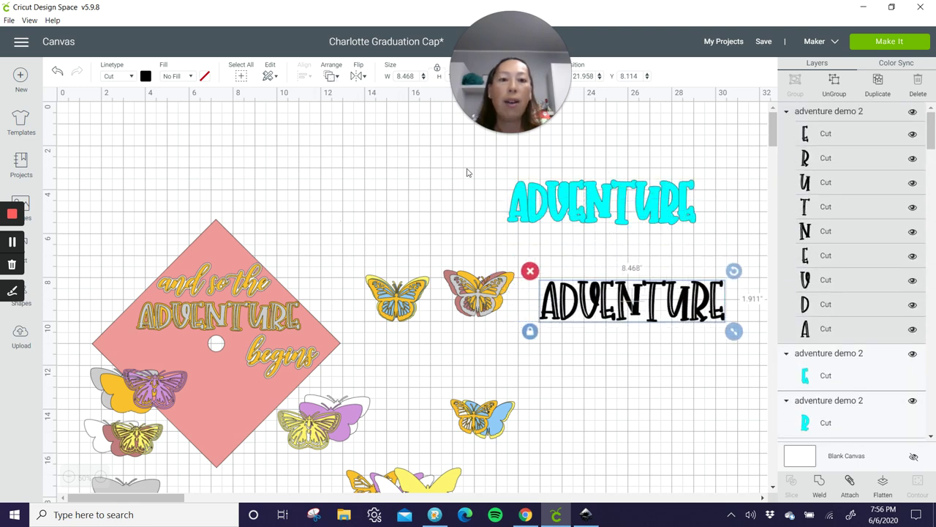
Stack the black ADVENTURE letters exactly over the cyan letters, keeping the cyan layer
drag(467, 171, 709, 234)
key(Delete)
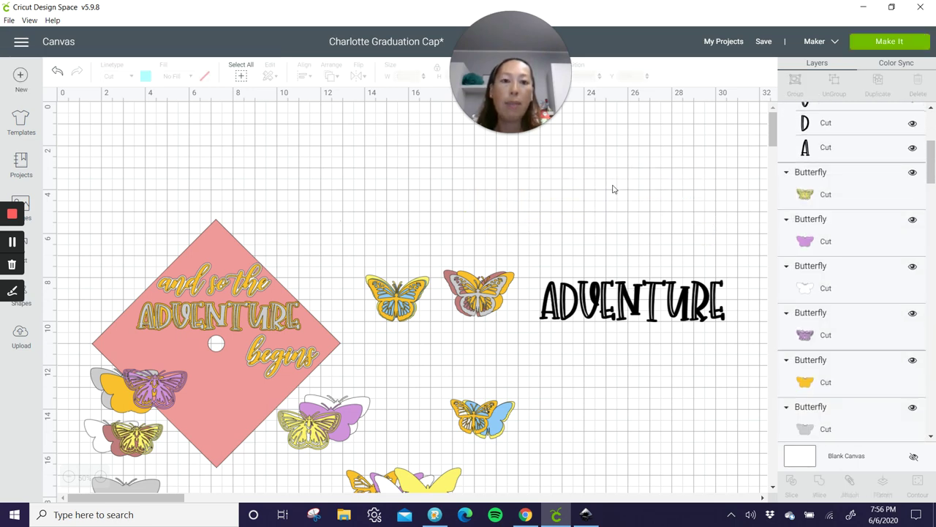
key(ctrl+z)
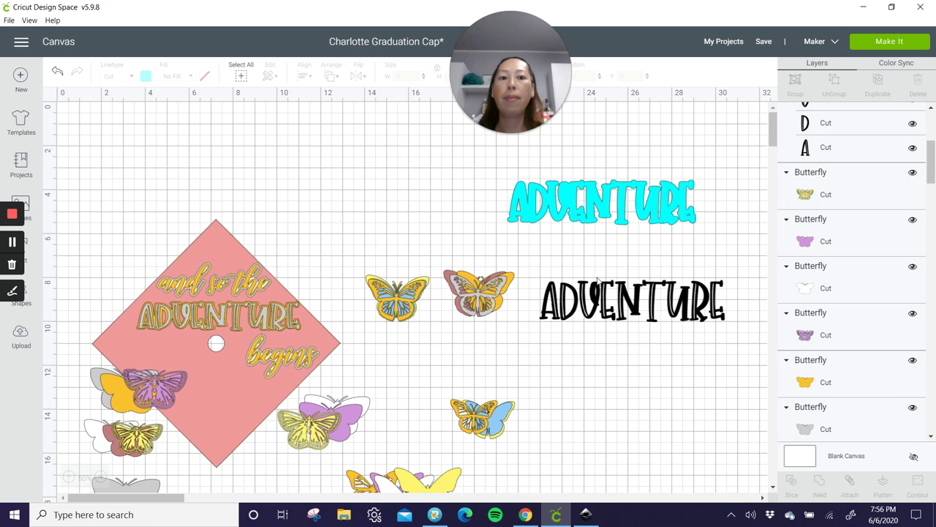
drag(597, 280, 571, 230)
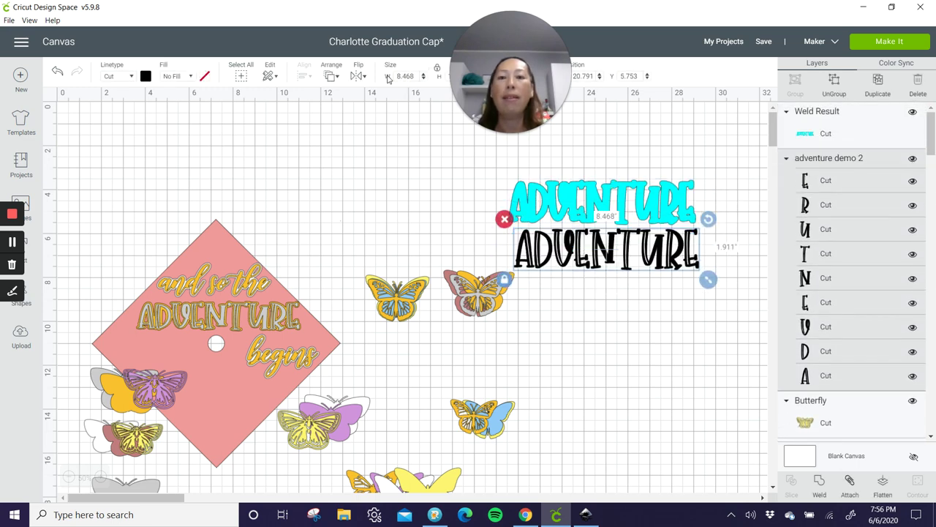
click(330, 77)
click(345, 153)
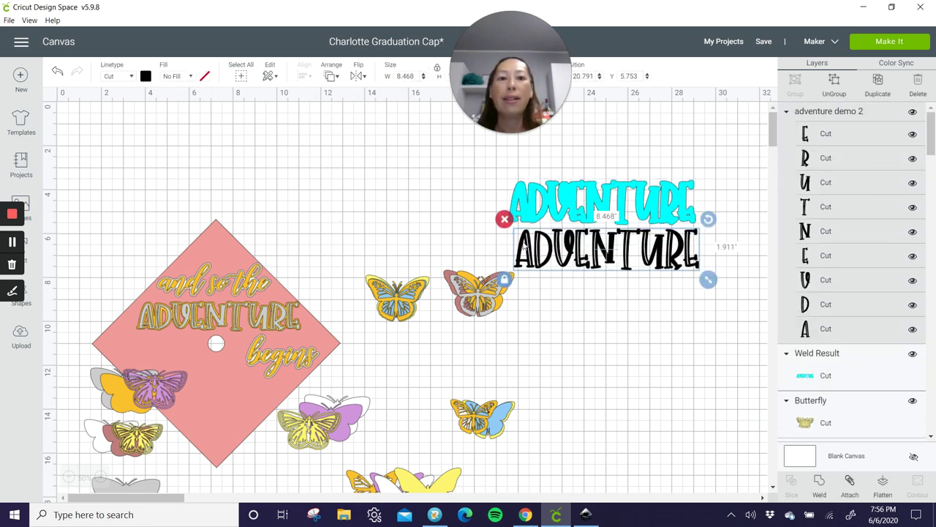
drag(562, 253, 556, 208)
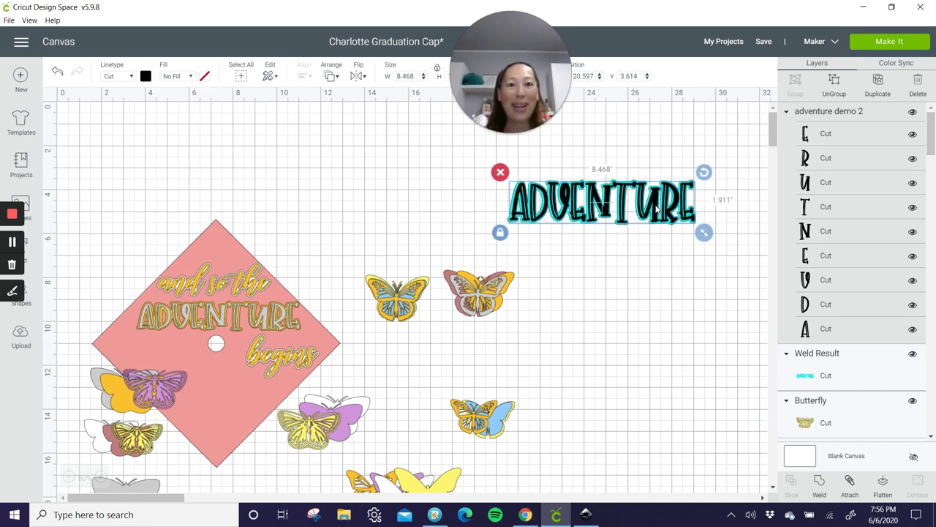
click(678, 282)
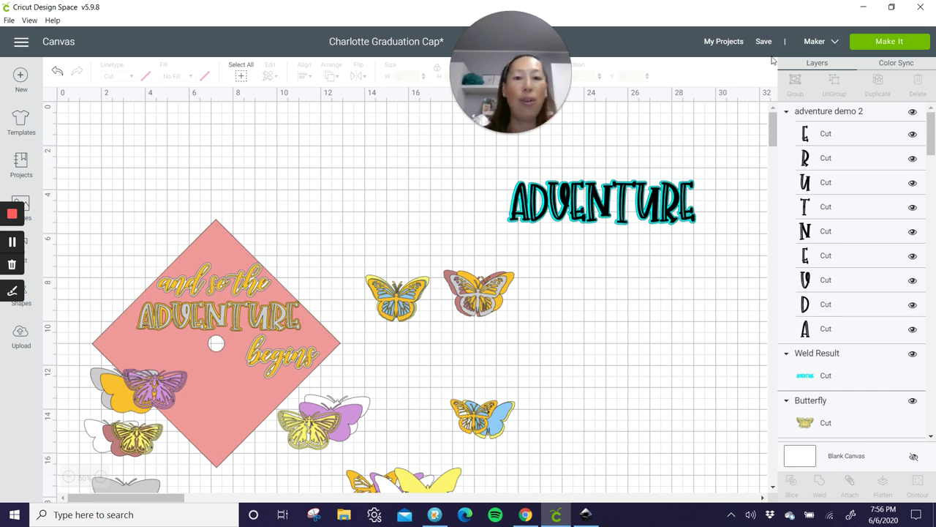
click(509, 129)
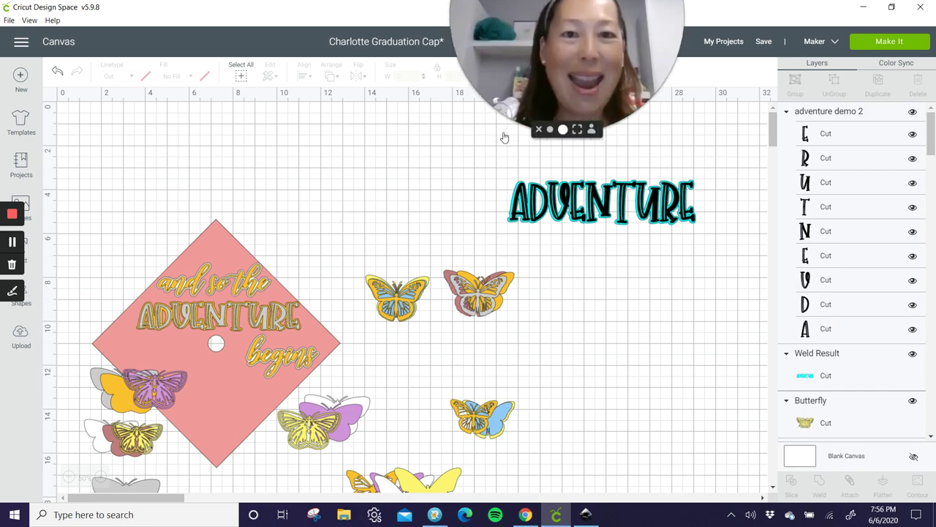
drag(604, 149, 438, 195)
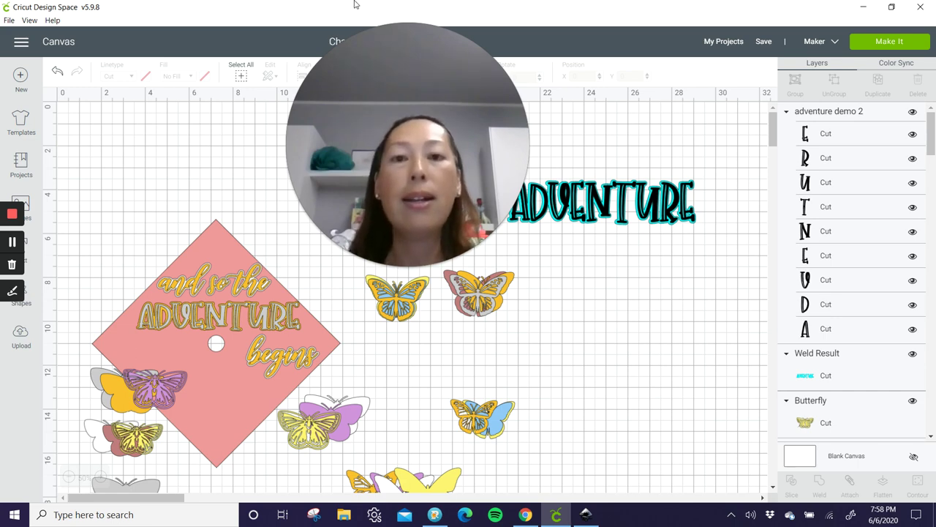
mouse_move(372, 247)
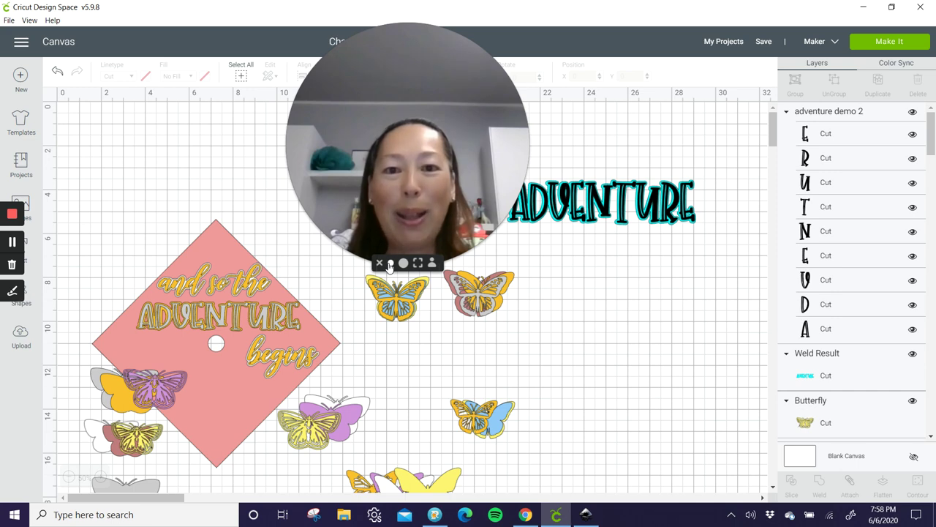
click(390, 264)
drag(375, 181, 611, 78)
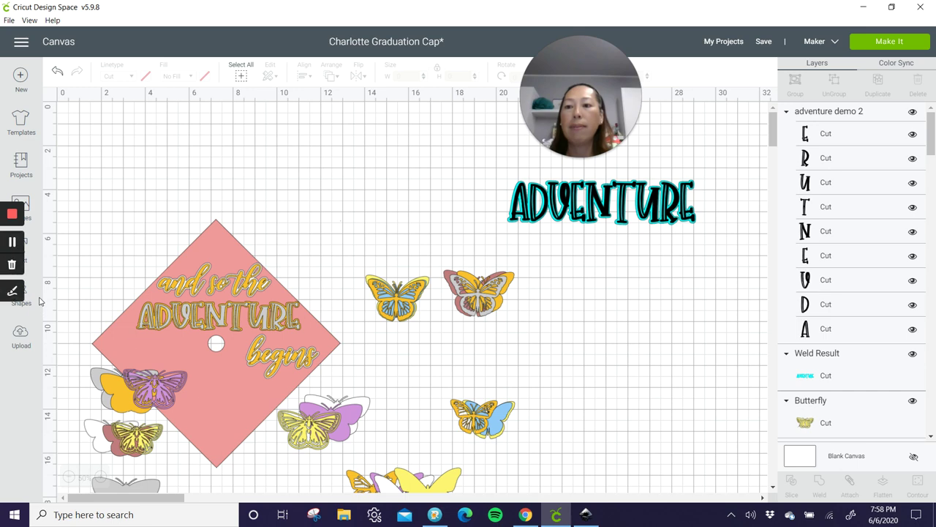
Insert a Square from Shapes and size it to 8 × 8 inches
click(891, 7)
click(184, 311)
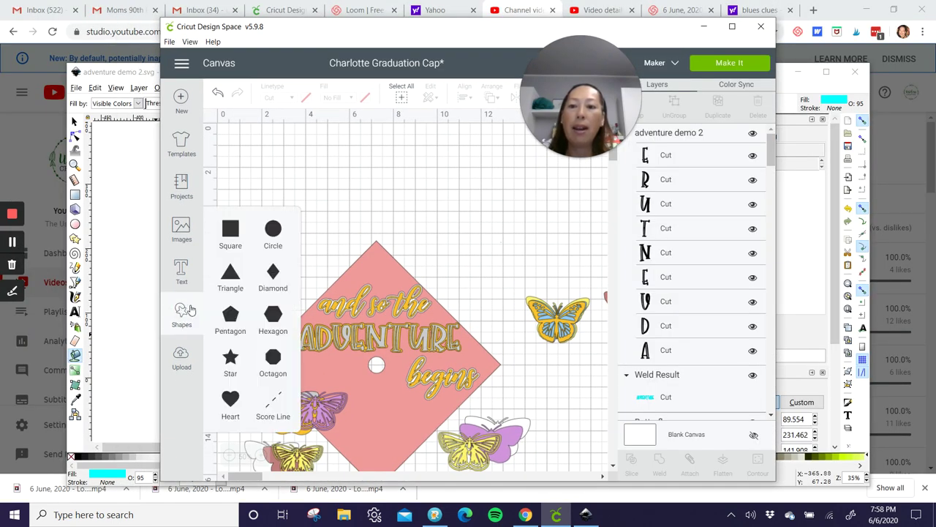
click(244, 233)
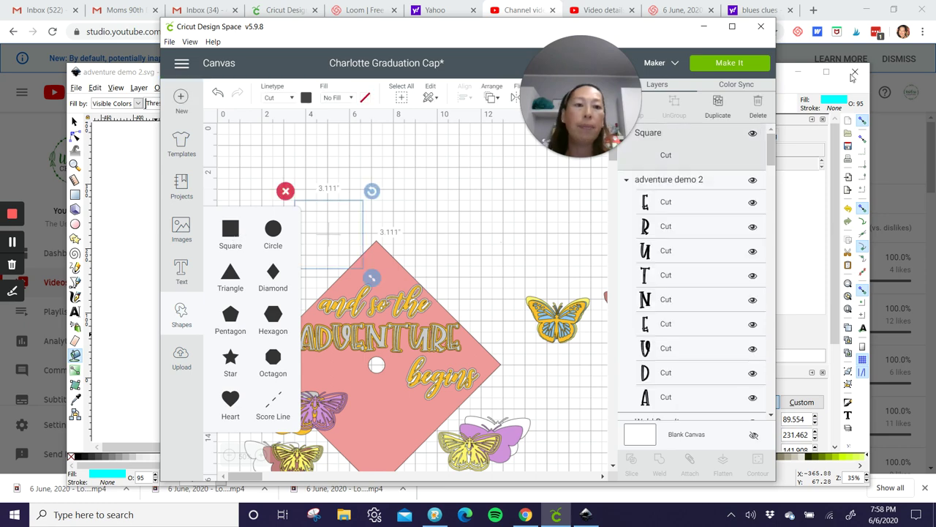
click(731, 27)
drag(190, 202, 344, 205)
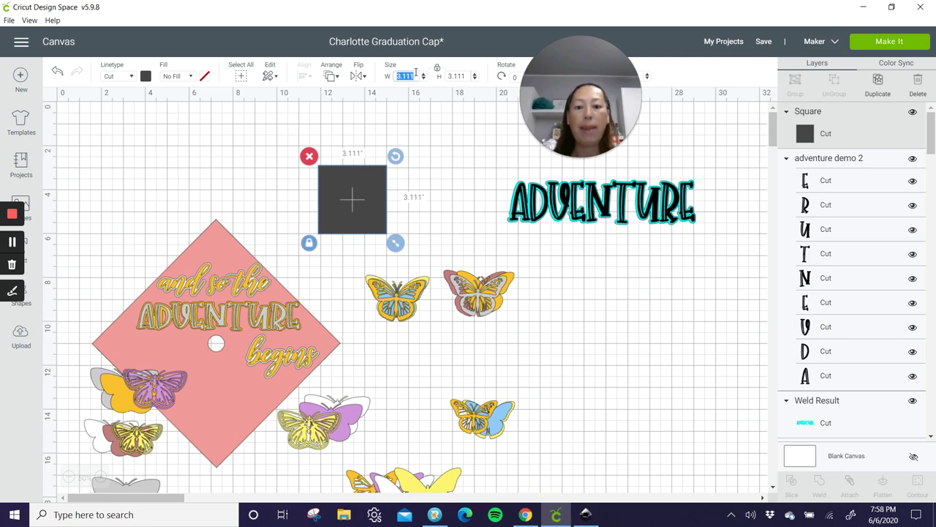
key(Tab)
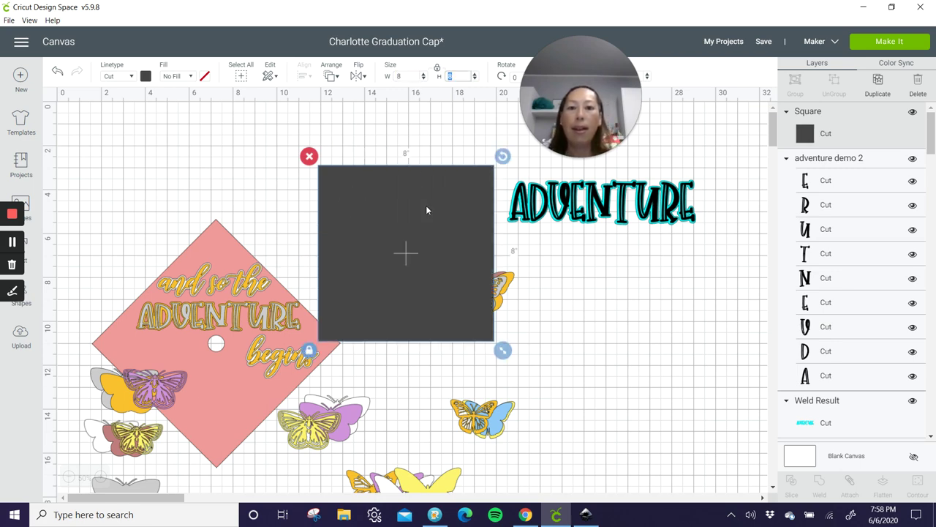
Position the 8-inch square below the ADVENTURE text
drag(426, 210, 393, 164)
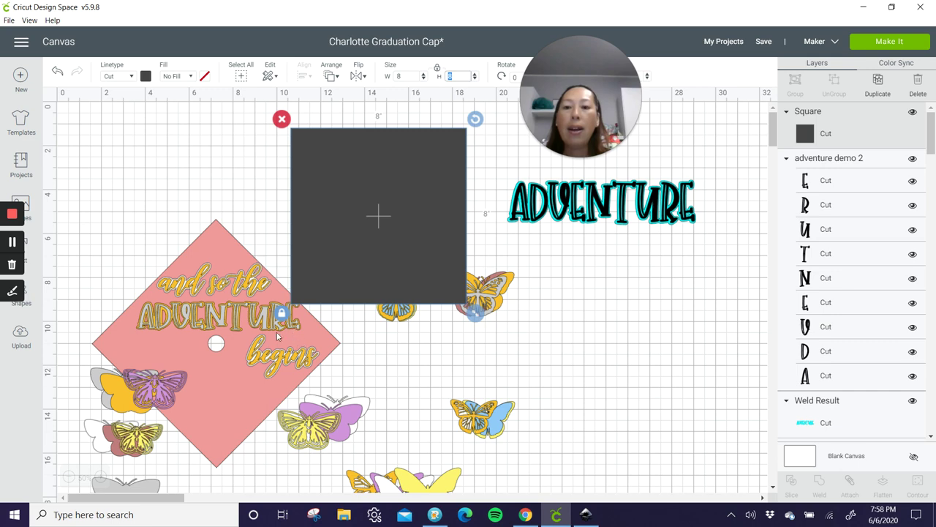
drag(346, 218, 626, 334)
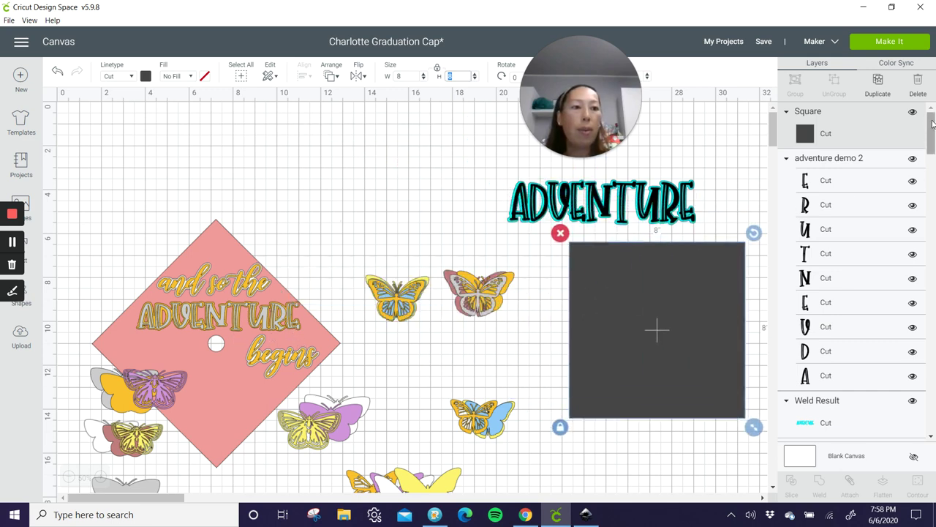
drag(932, 123, 914, 412)
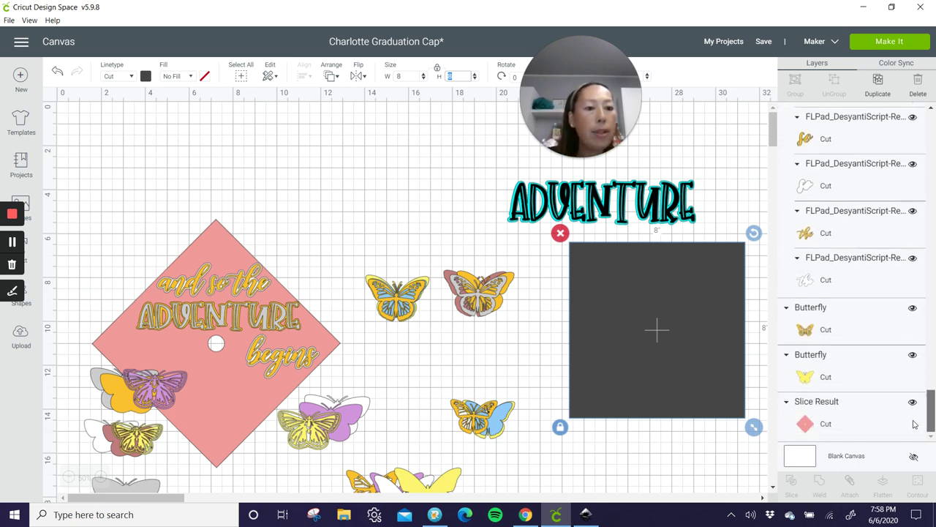
scroll(917, 397, up, 15)
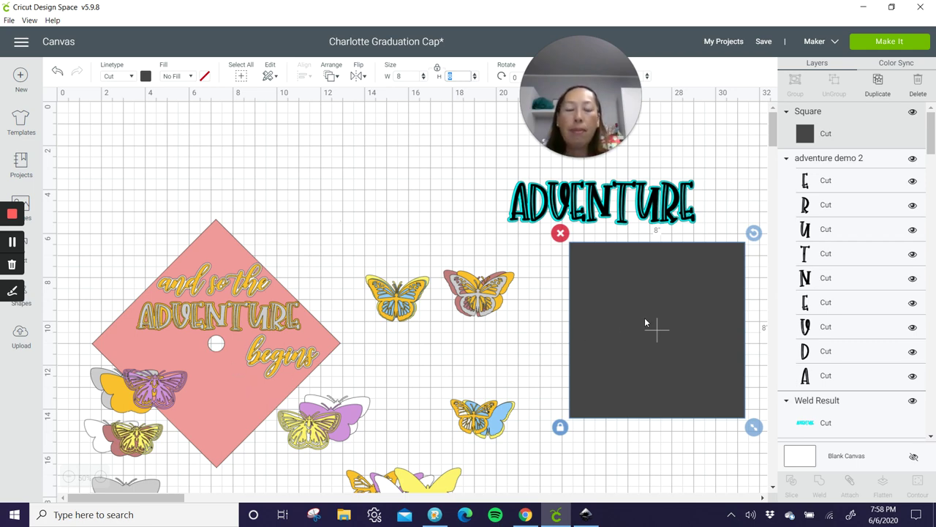
drag(657, 338, 642, 342)
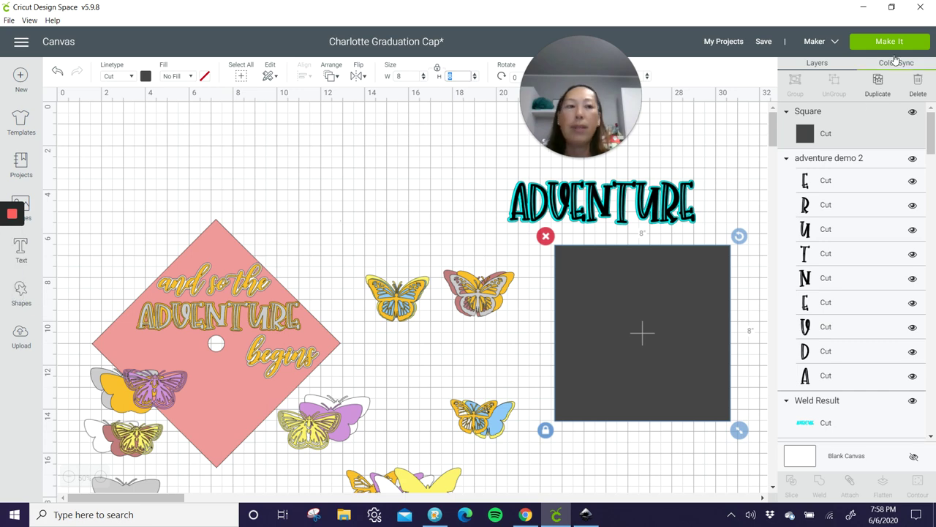
Add a Circle from Shapes and drag it onto the dark square
click(891, 6)
click(196, 298)
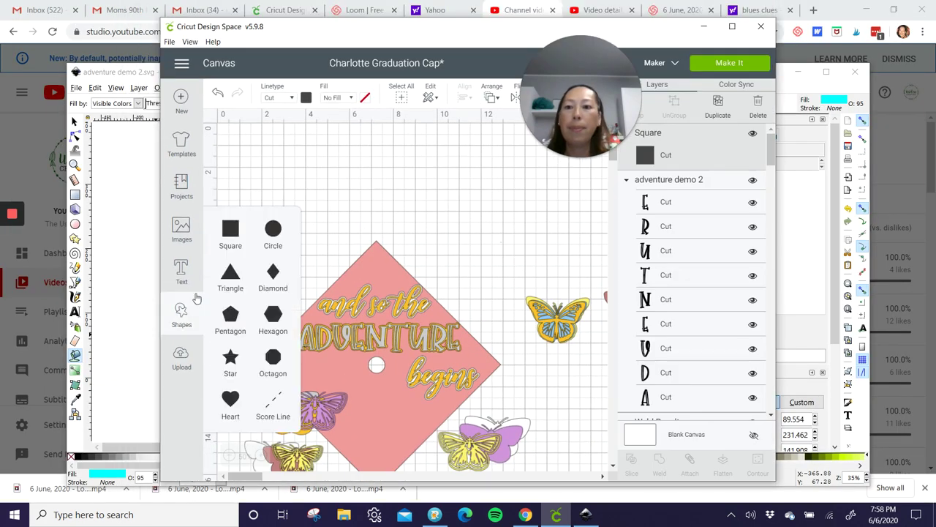
click(266, 236)
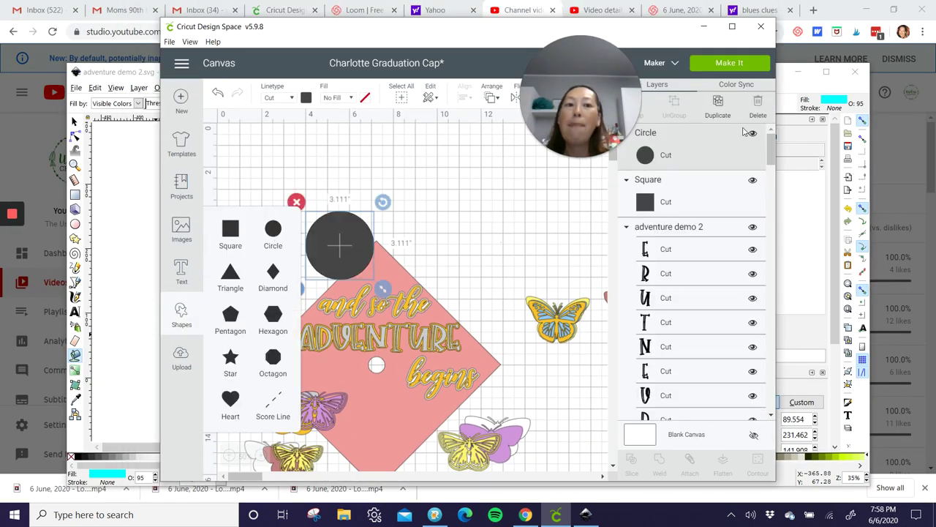
click(732, 26)
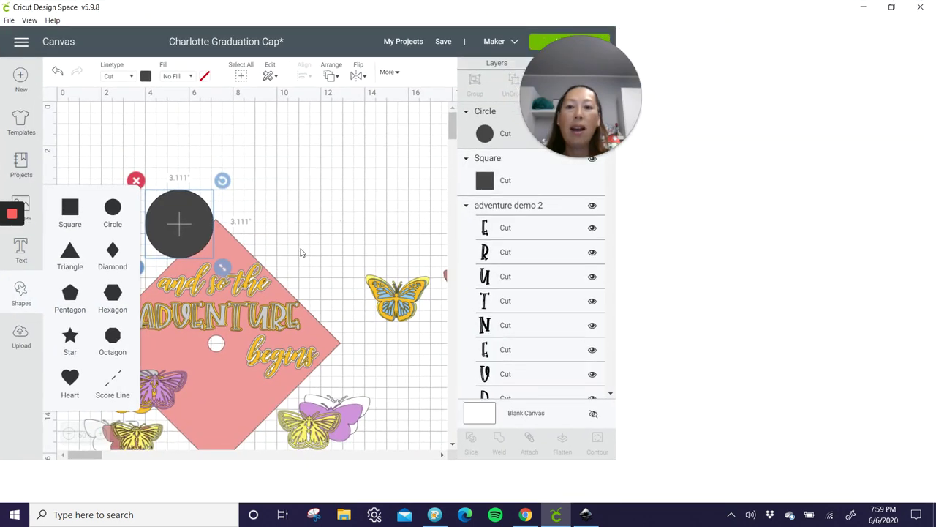
drag(214, 225, 671, 342)
Resize the circle to 0.75 × 0.75 inches, centre it, and select both shapes
drag(679, 385, 664, 351)
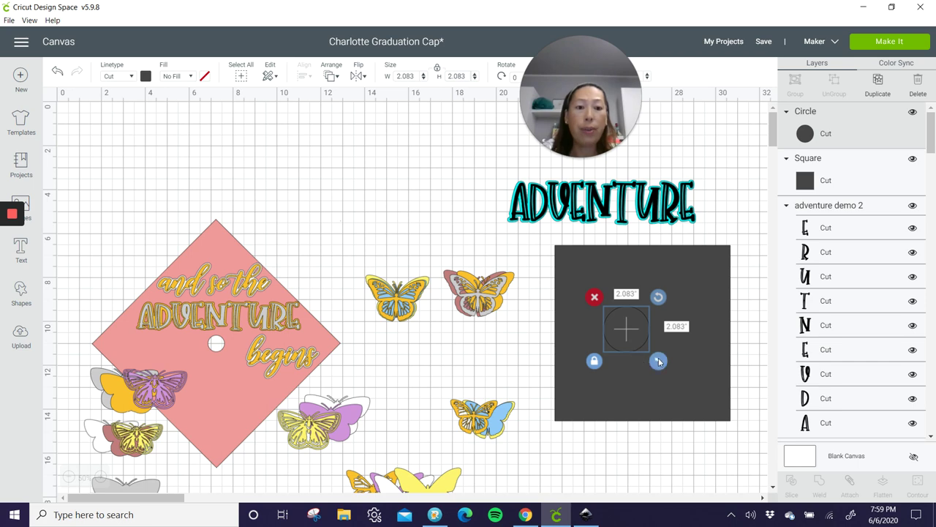
mouse_move(658, 361)
mouse_down()
mouse_move(641, 343)
mouse_move(648, 327)
mouse_move(662, 359)
mouse_up()
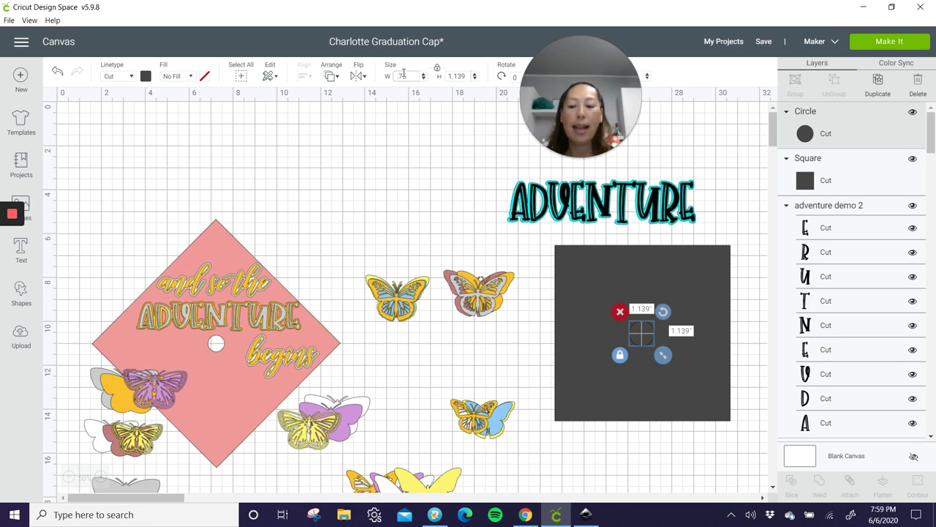
key(Tab)
mouse_move(640, 329)
mouse_down()
mouse_move(657, 330)
mouse_move(646, 337)
mouse_up()
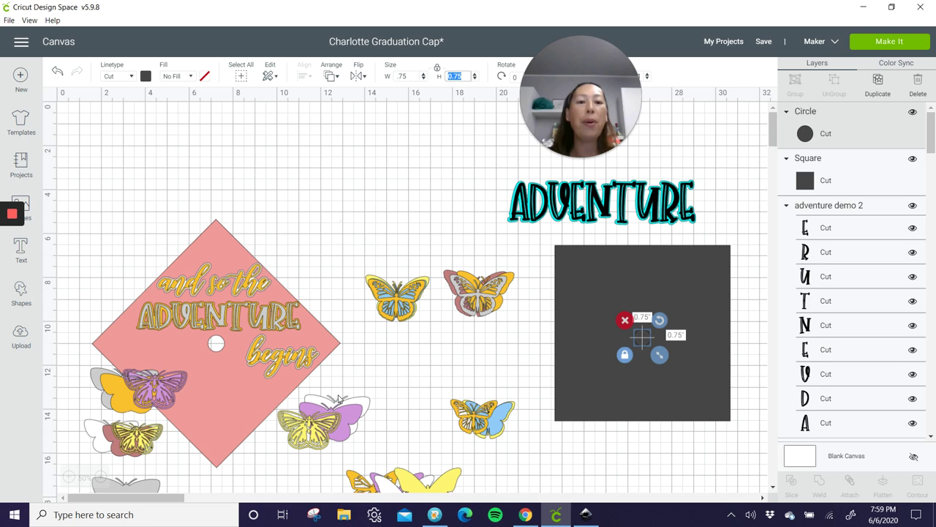
click(679, 441)
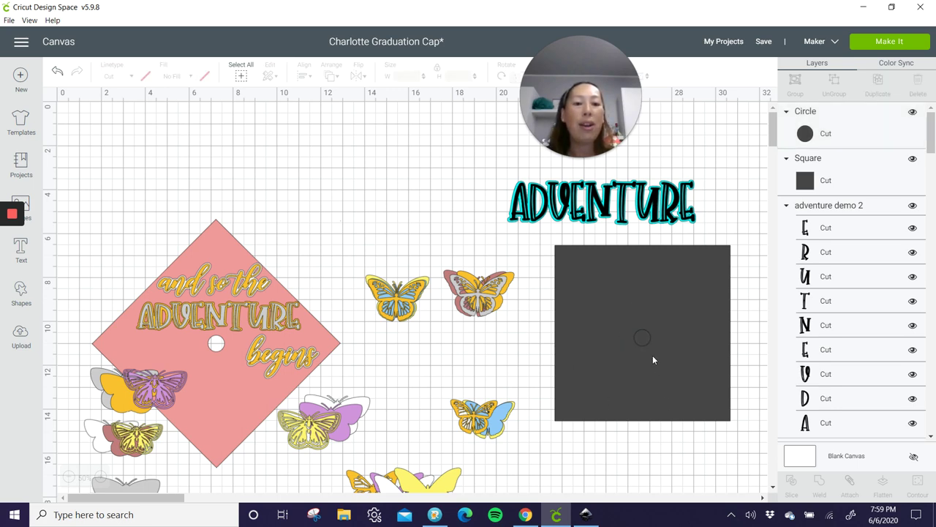
drag(692, 446, 615, 295)
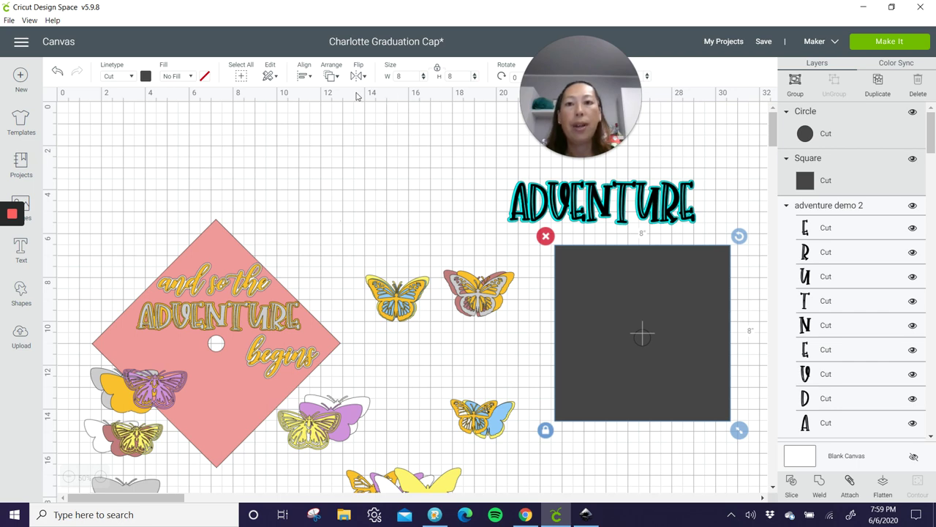
Centre the circle on the square, slice it out, and delete the leftover circle pieces
click(300, 82)
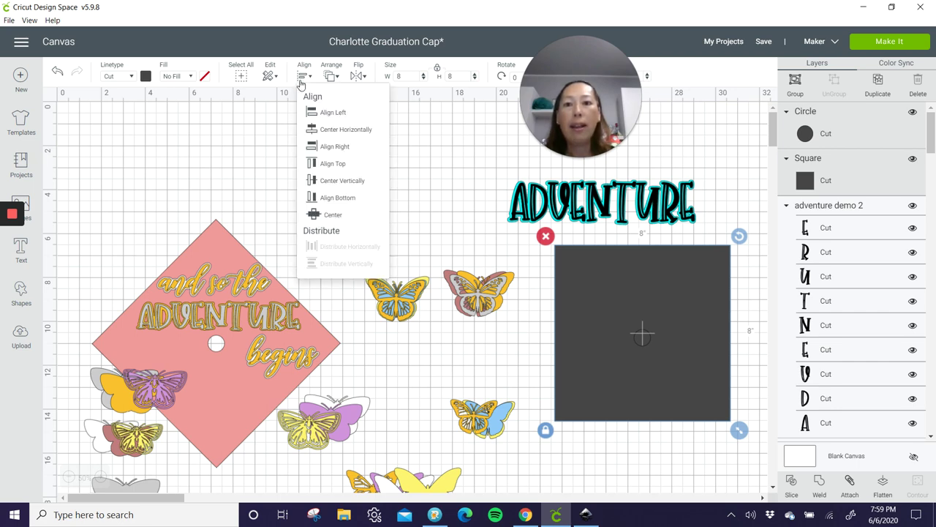
click(333, 217)
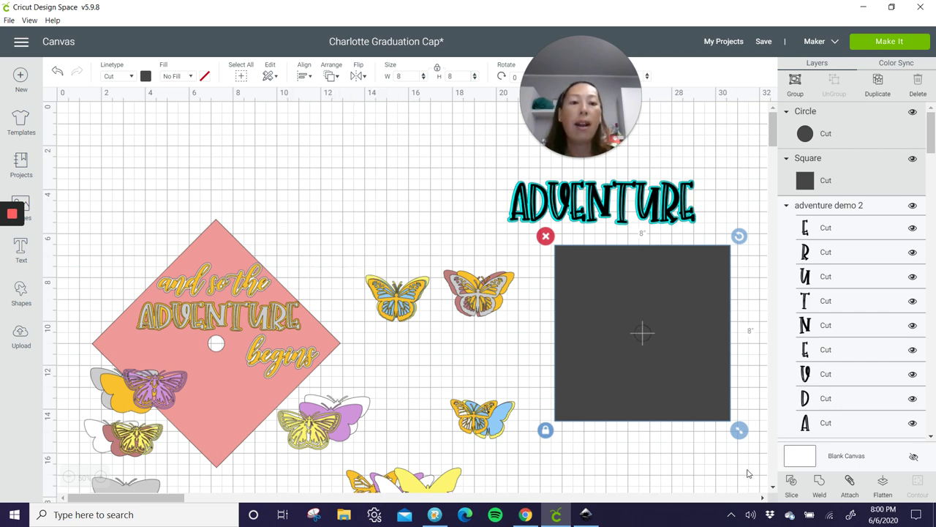
click(792, 483)
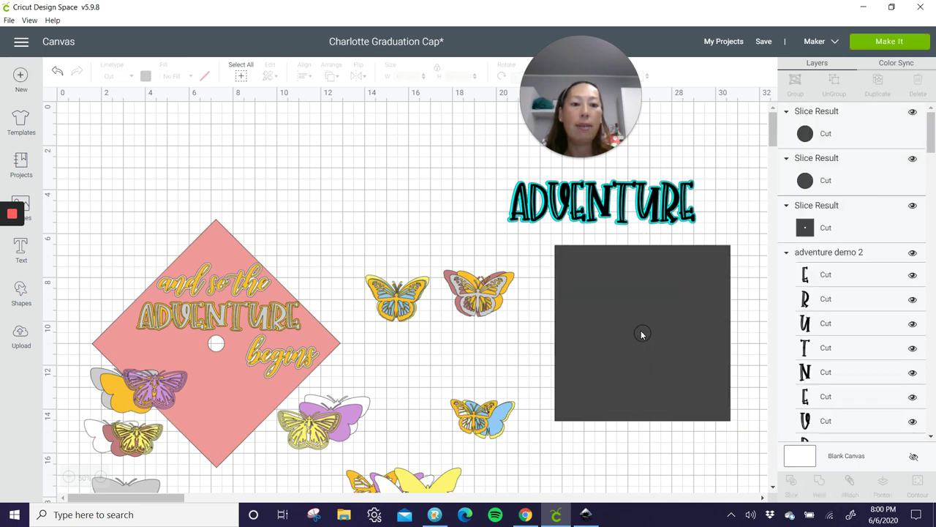
drag(642, 334, 635, 436)
drag(642, 333, 640, 459)
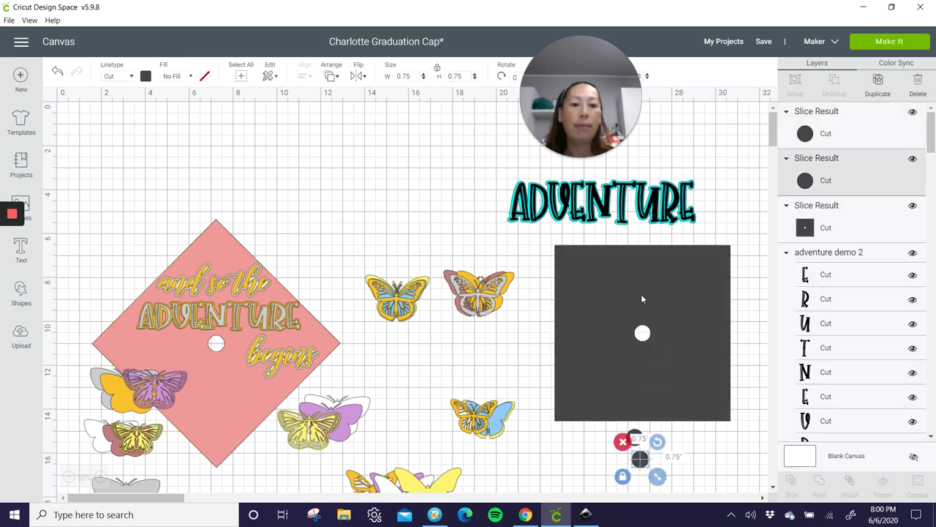
drag(699, 476, 596, 430)
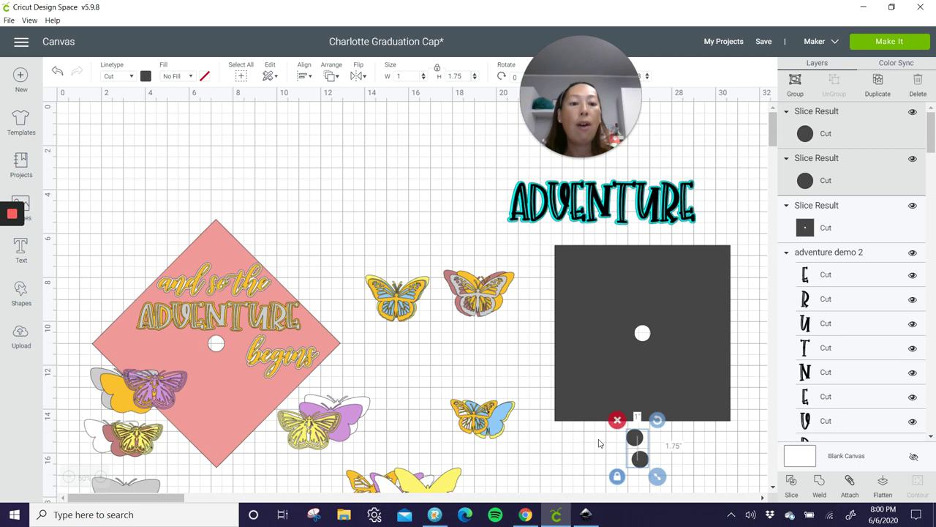
click(618, 419)
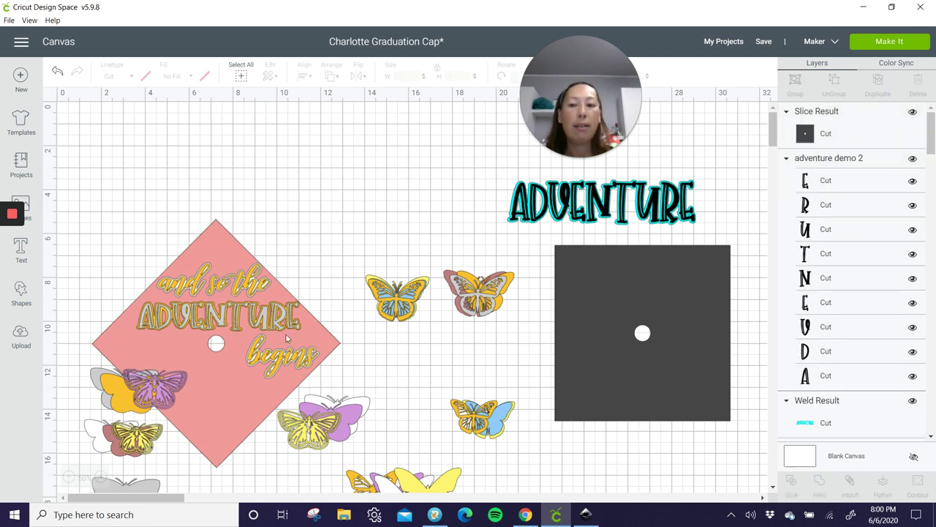
Rotate the holed square about 39° into a diamond
click(667, 270)
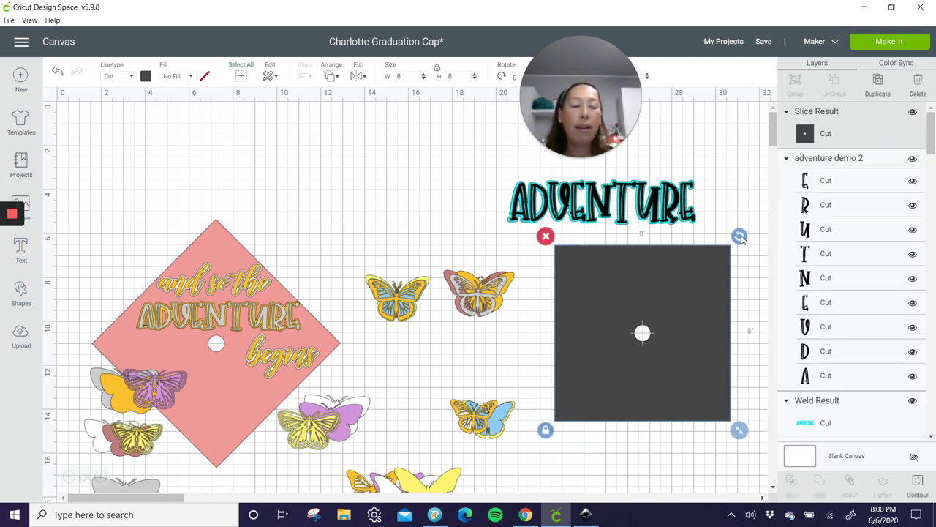
drag(739, 238, 770, 330)
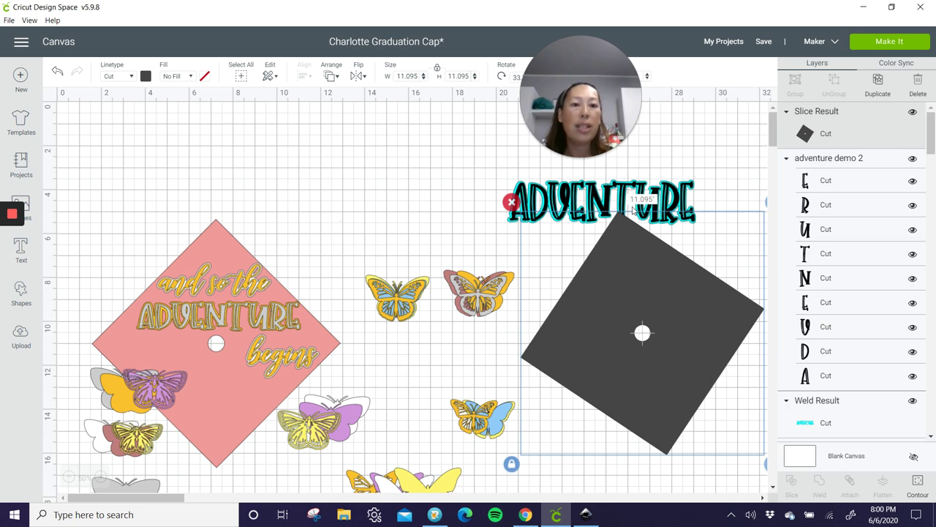
drag(661, 256, 662, 332)
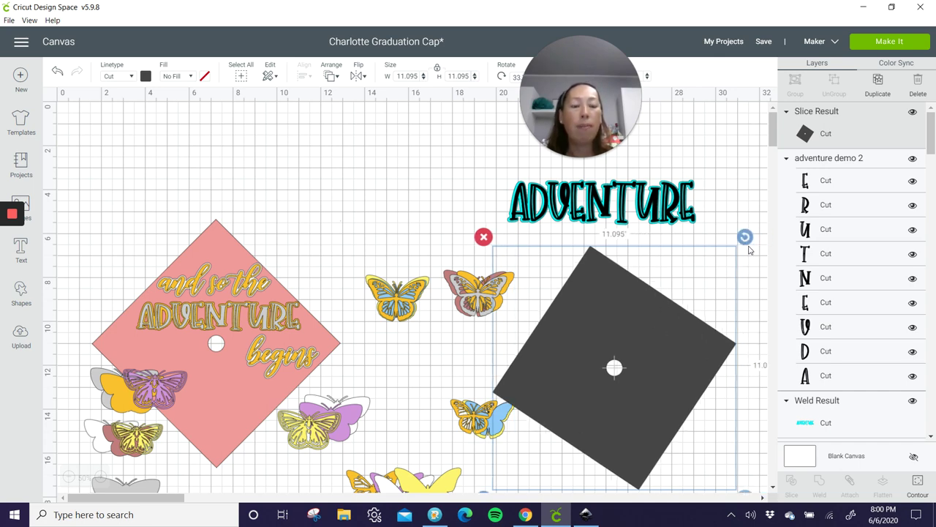
mouse_move(747, 236)
mouse_down()
mouse_move(761, 276)
mouse_move(755, 247)
mouse_up()
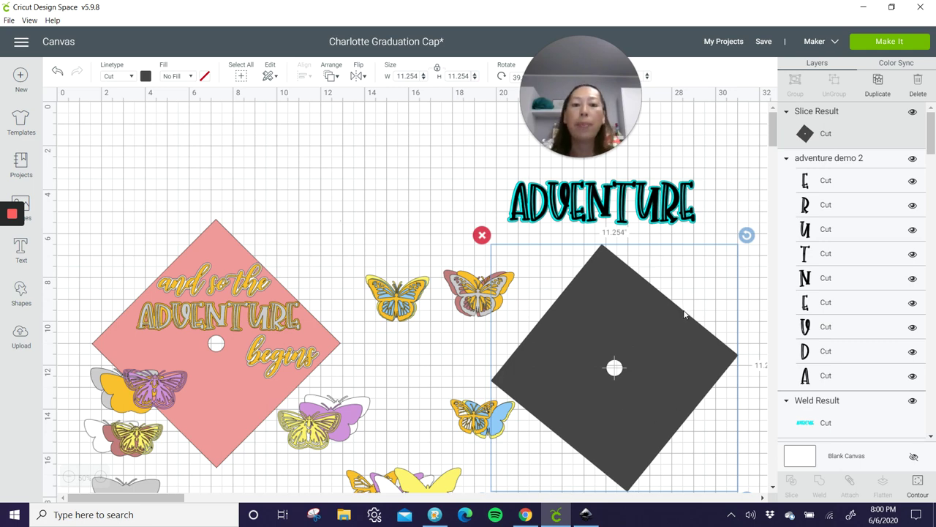
Delete the dark holed diamond and the cyan-outlined ADVENTURE lettering
click(481, 234)
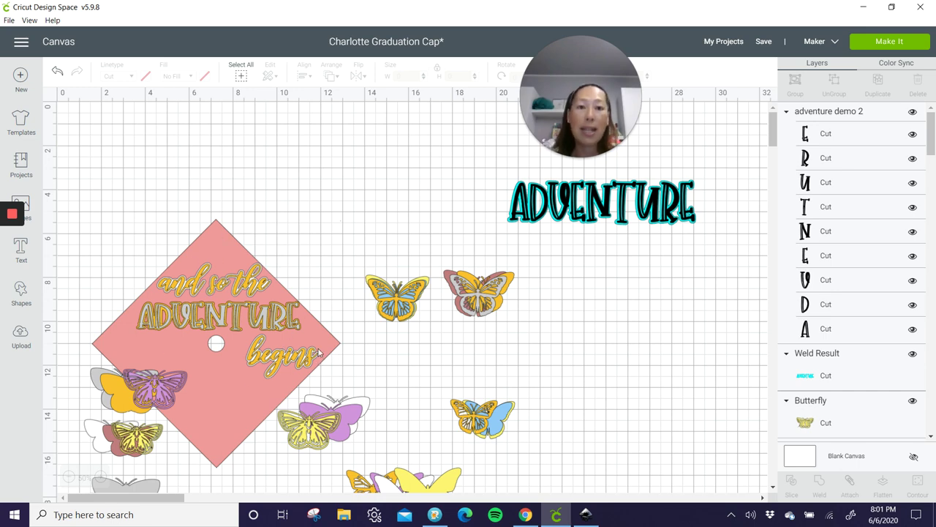
drag(577, 117, 497, 103)
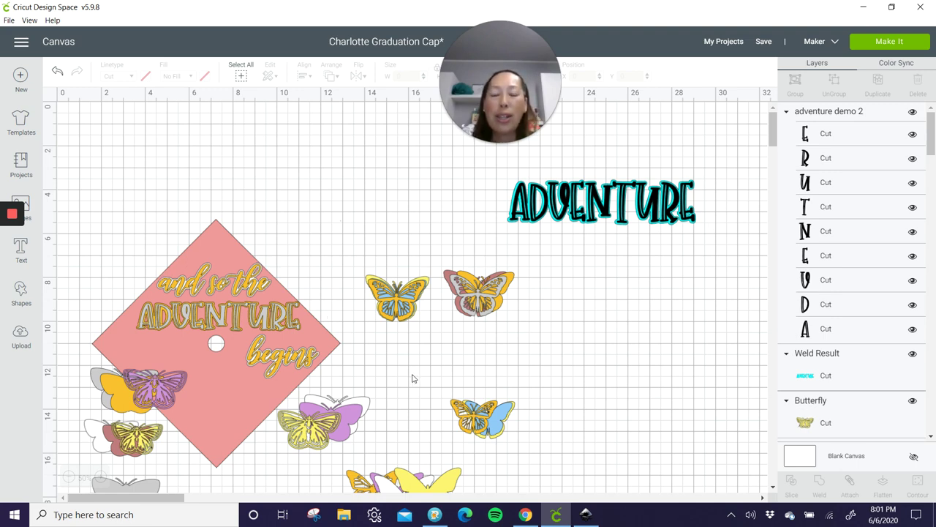
drag(726, 241, 441, 172)
click(498, 171)
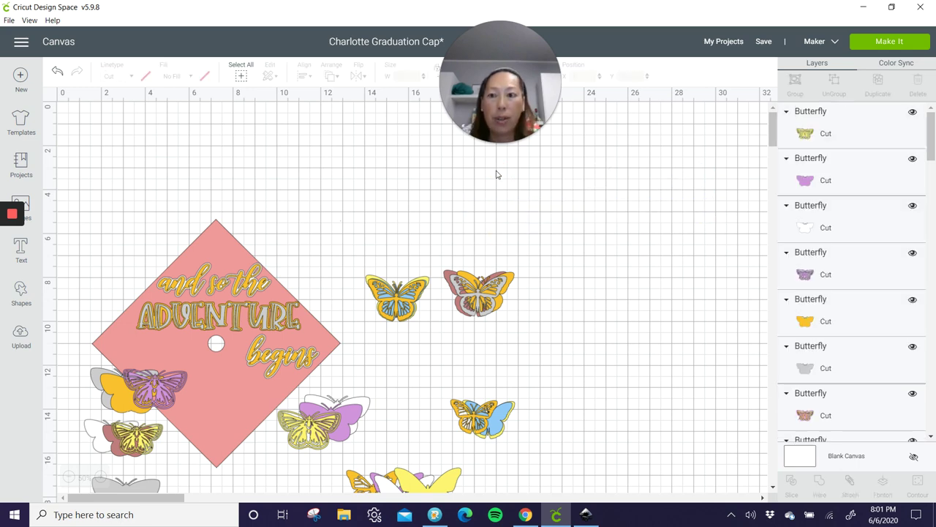
mouse_move(35, 212)
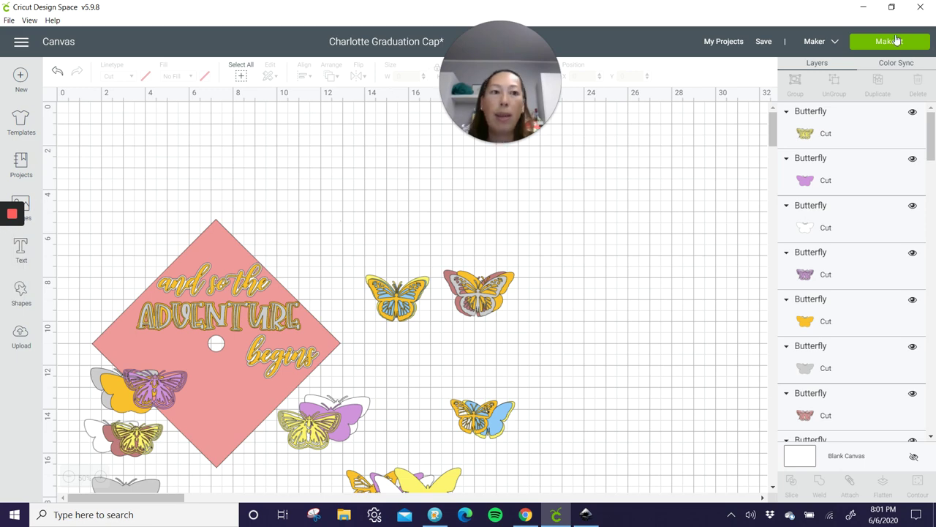
Search the Cricut image library for 'butterfly'
click(892, 8)
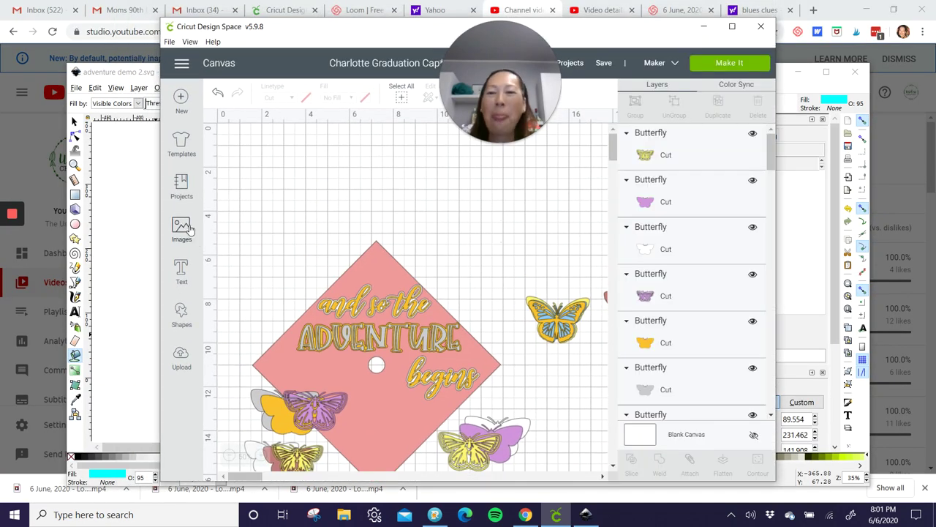
click(731, 26)
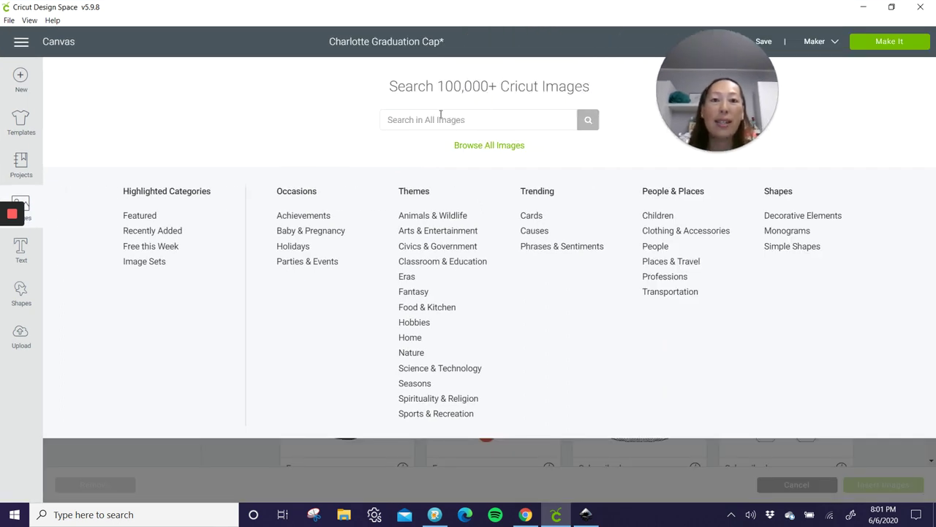
click(441, 120)
text(butterfly)
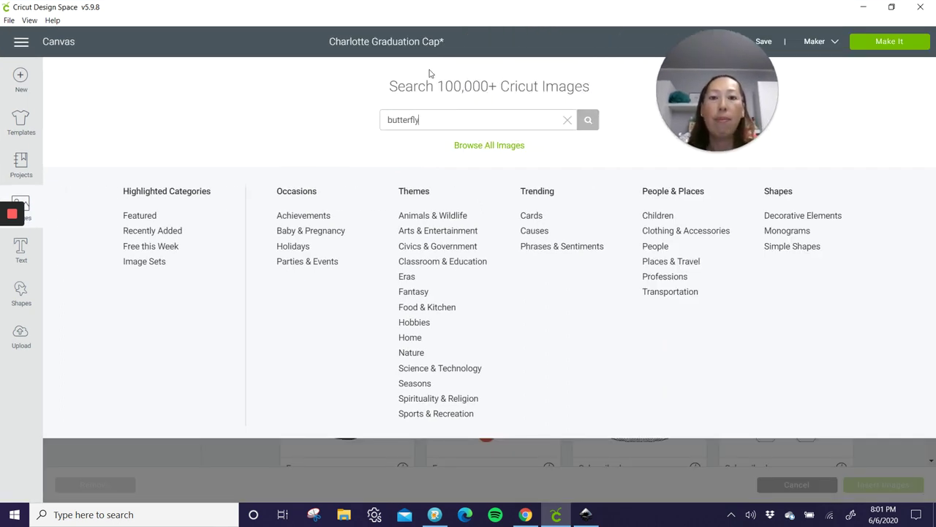
key(Return)
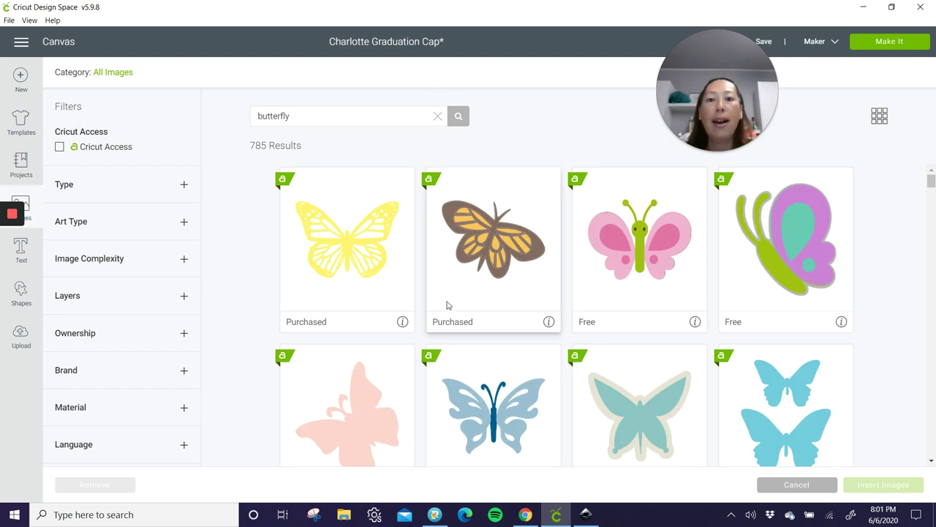
Pick the yellow, Large Butterfly and black patterned butterfly images and insert them
click(380, 250)
scroll(674, 286, down, 3)
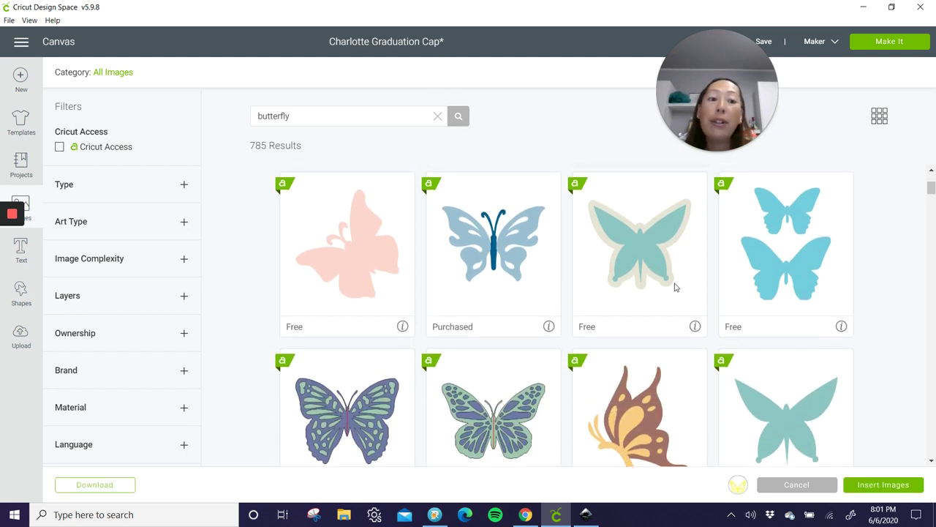
scroll(676, 286, up, 5)
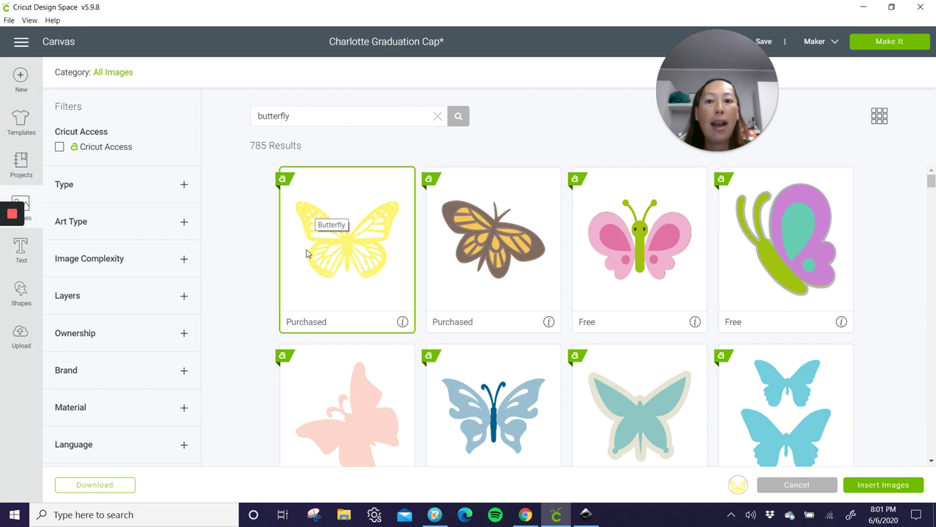
scroll(424, 285, down, 5)
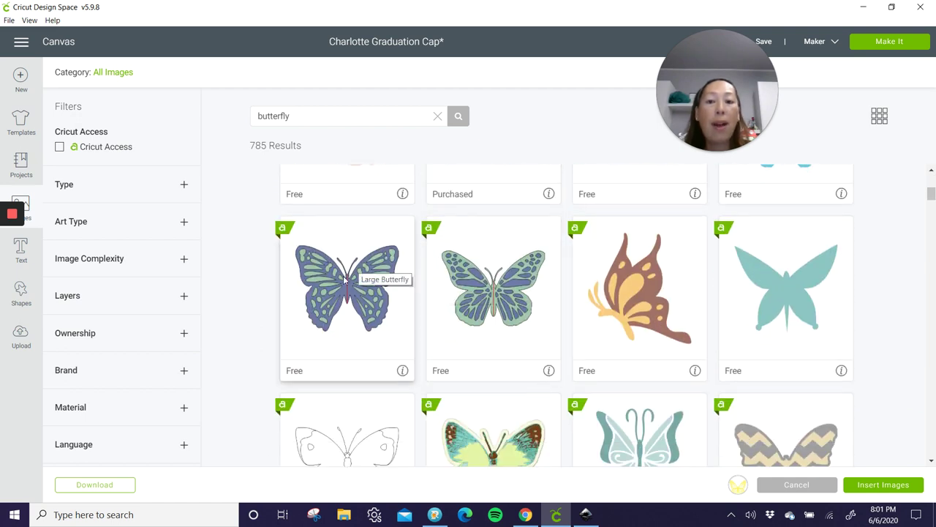
click(364, 332)
scroll(387, 325, down, 7)
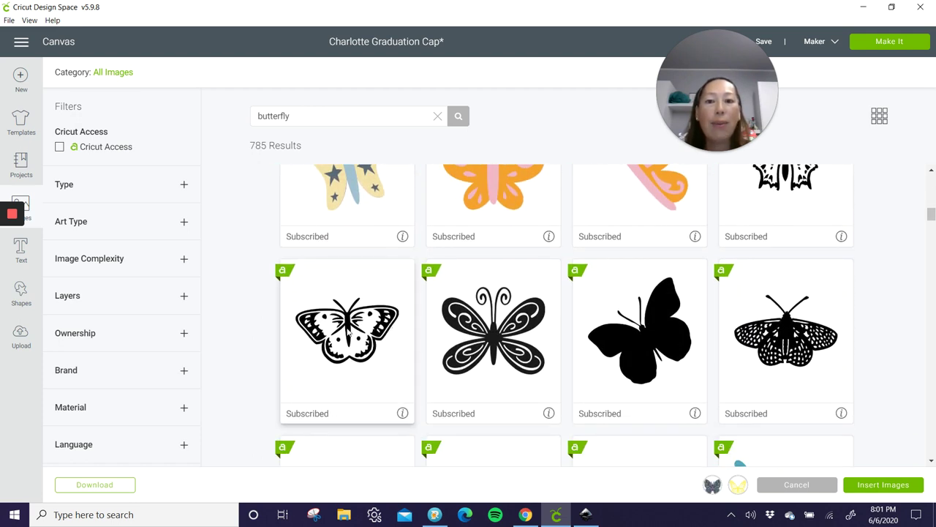
scroll(333, 332, down, 3)
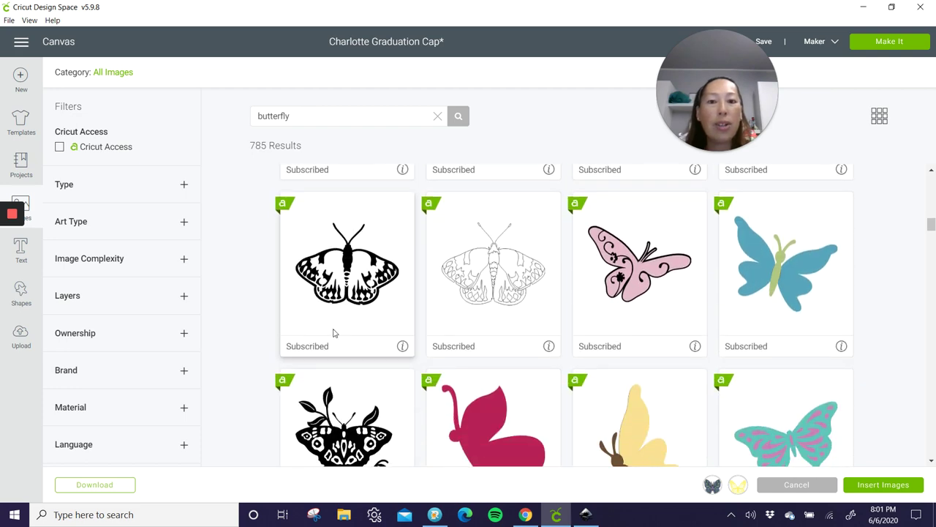
scroll(333, 332, down, 3)
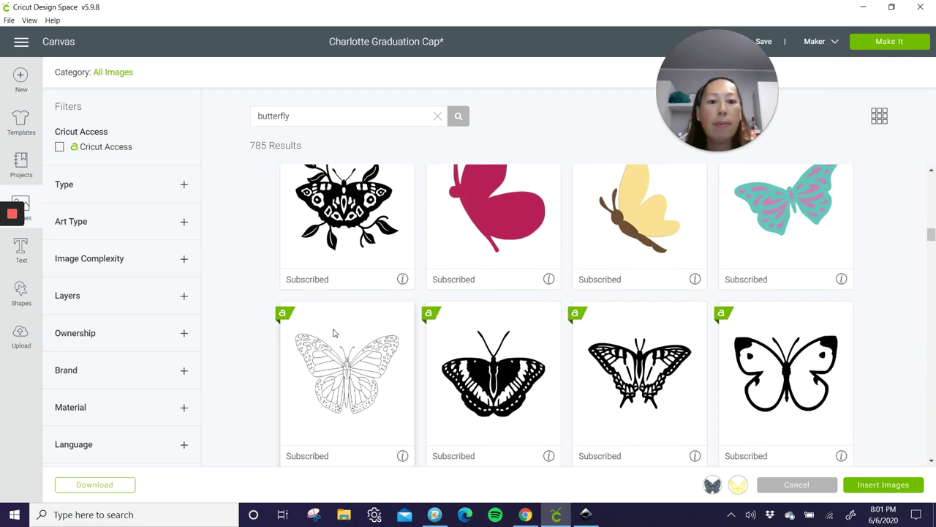
scroll(333, 333, down, 3)
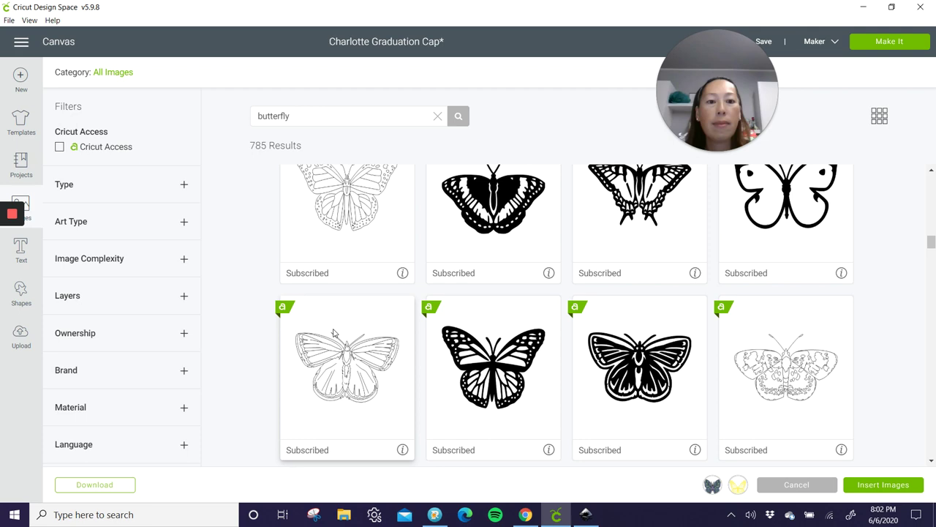
click(640, 375)
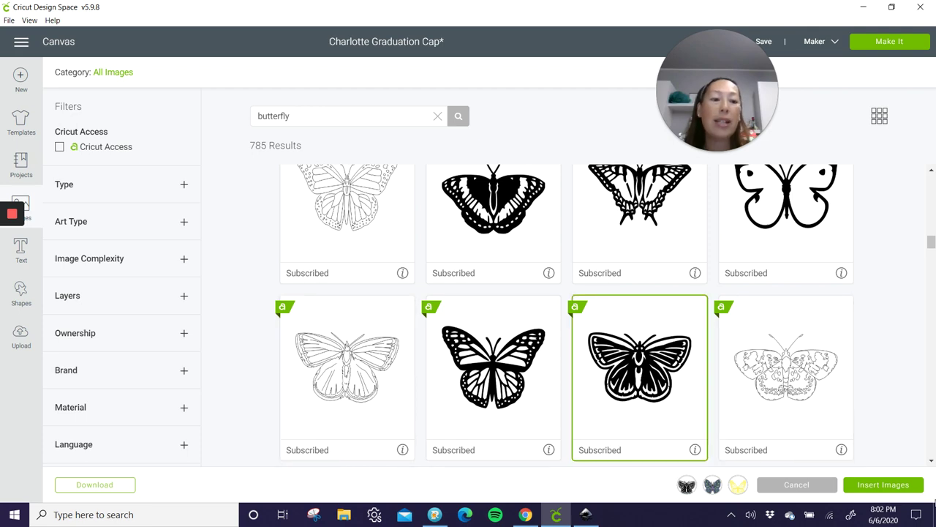
click(898, 487)
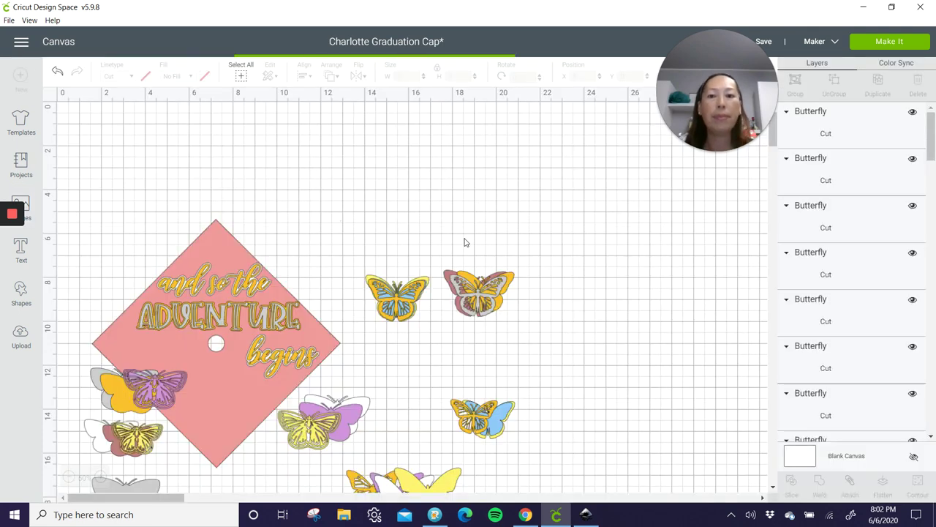
Spread out the black, blue and yellow butterflies; shrink the yellow to 3.462 × 2.354 in
drag(223, 241, 768, 207)
drag(211, 229, 523, 213)
drag(231, 221, 368, 209)
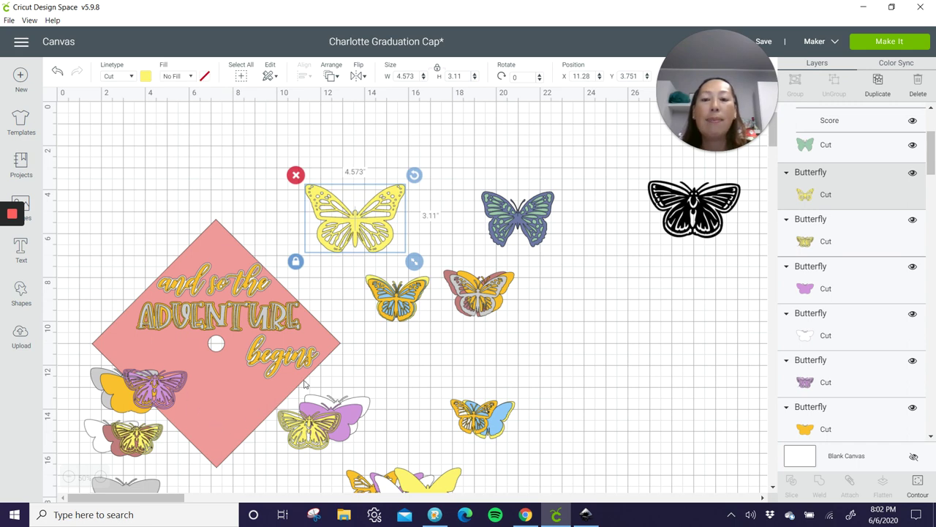
scroll(185, 420, down, 4)
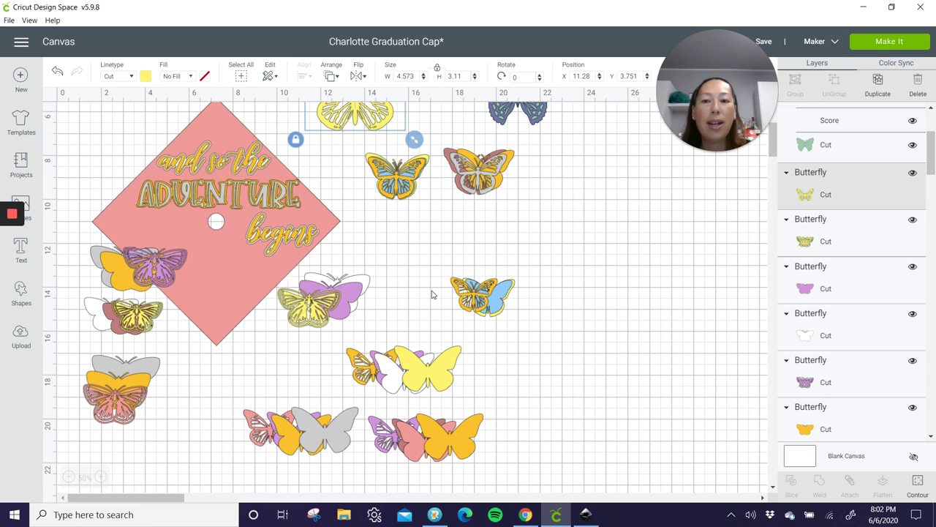
scroll(420, 333, up, 2)
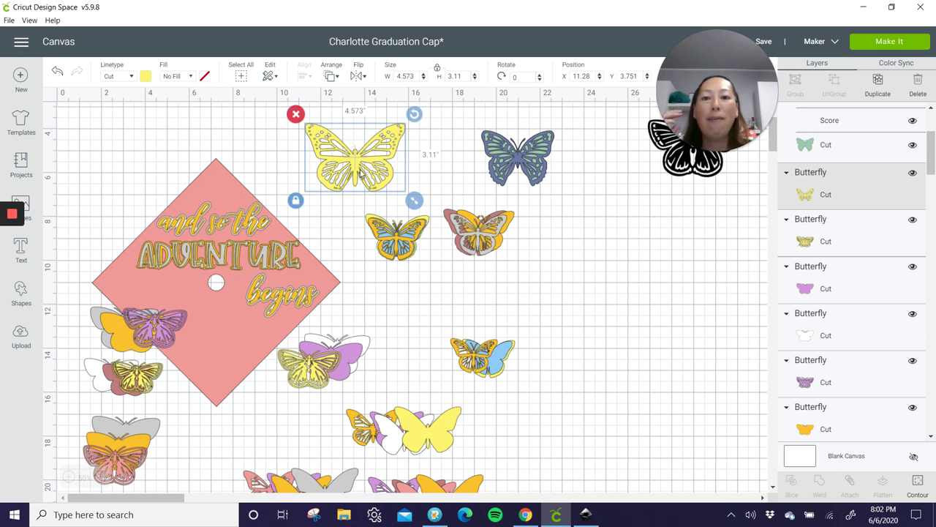
drag(414, 200, 390, 184)
Test the three butterflies on the cap diamond, then move them back onto open canvas
drag(338, 148, 144, 306)
drag(526, 158, 215, 354)
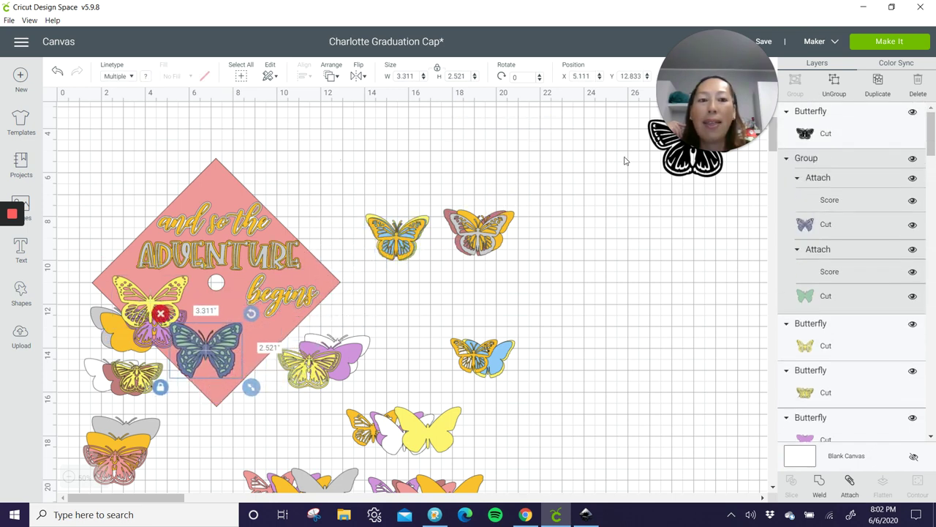
drag(679, 167, 253, 337)
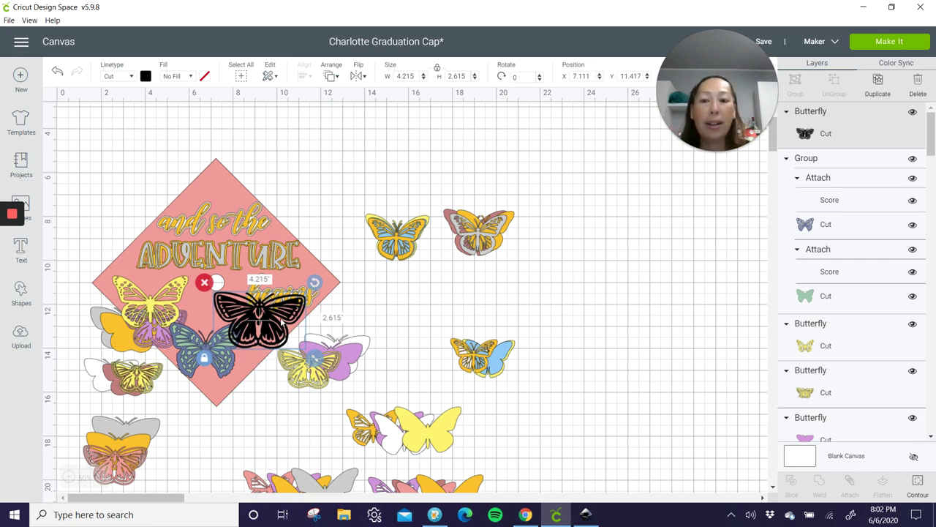
drag(280, 320, 719, 252)
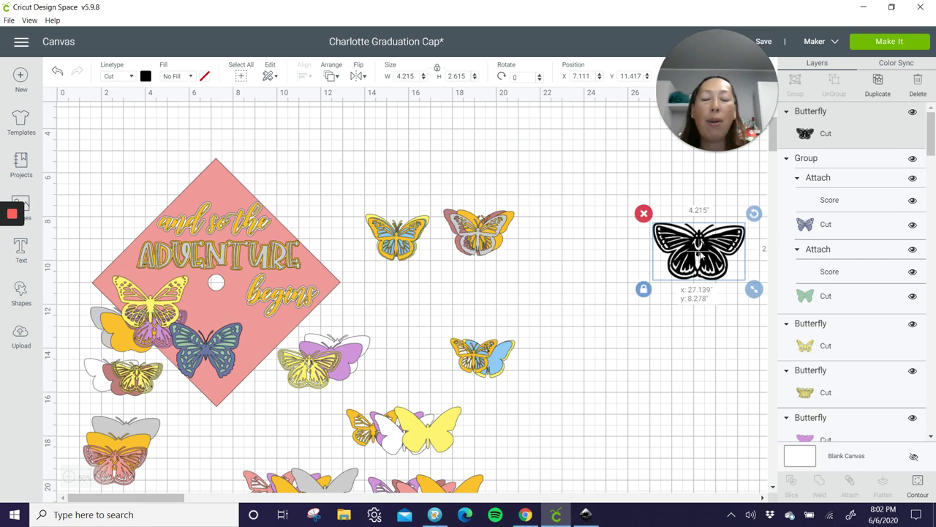
drag(178, 333, 541, 143)
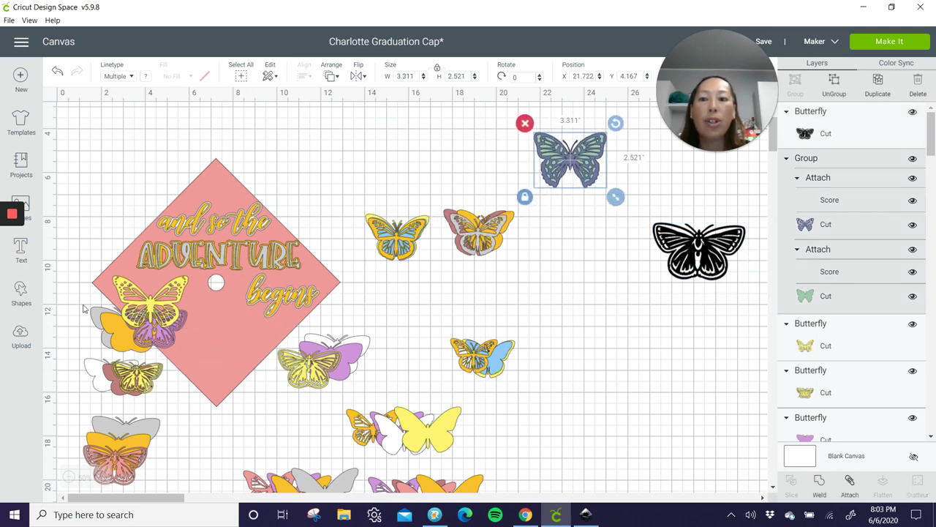
drag(150, 300, 416, 155)
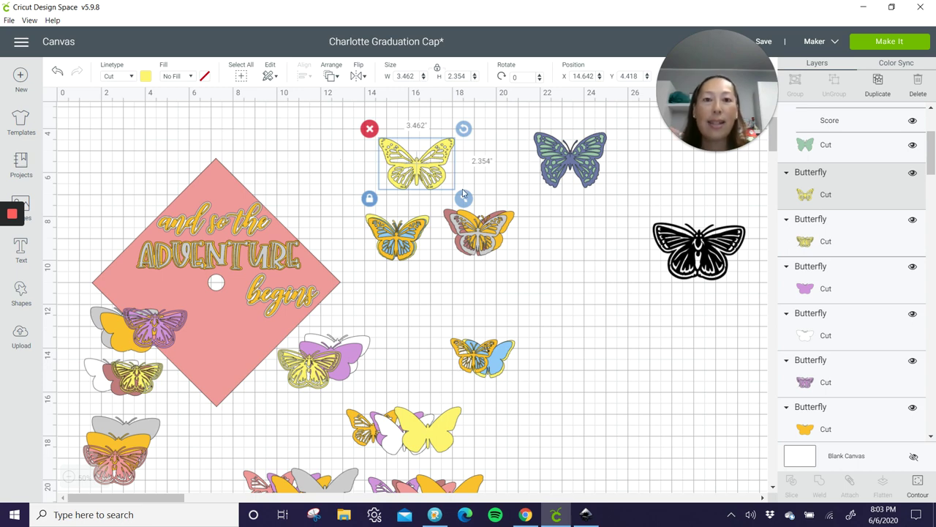
drag(431, 167, 623, 317)
scroll(623, 317, down, 2)
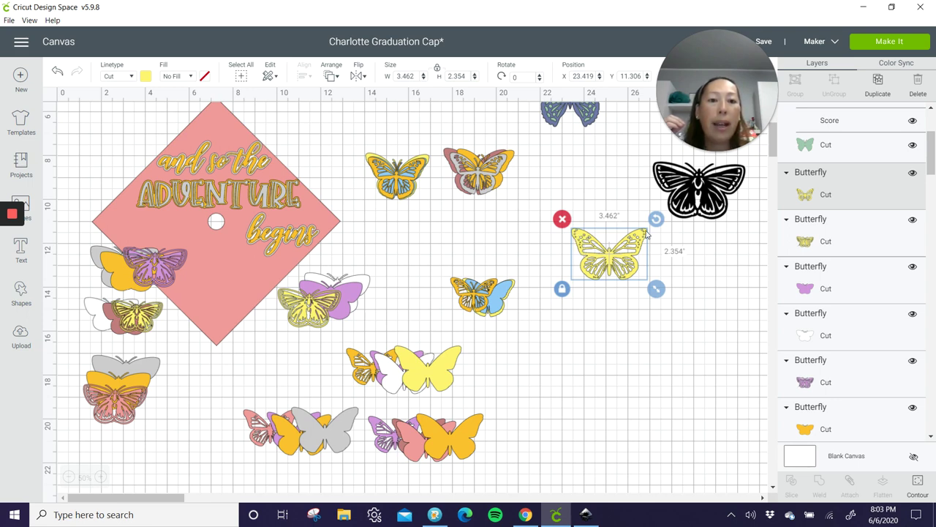
Toggle the yellow butterfly's outer contour off and on, leaving it switched off
click(917, 484)
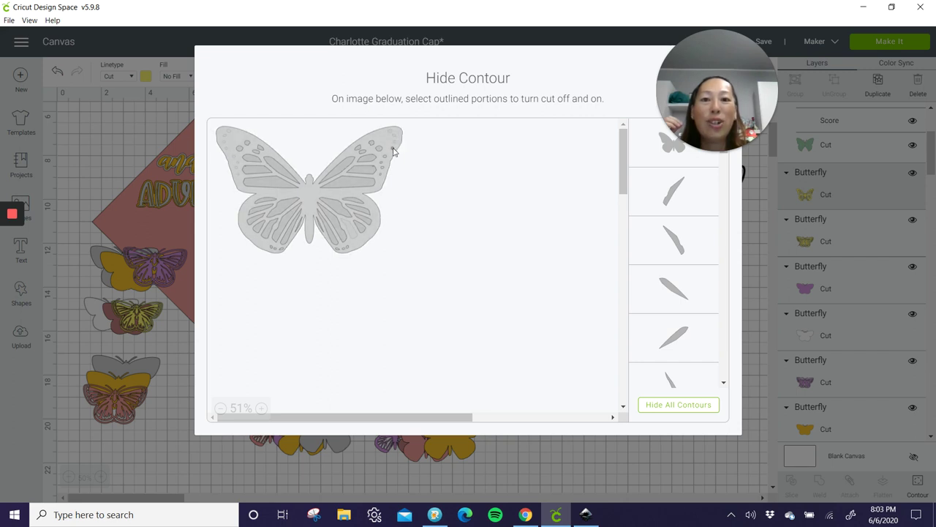
click(383, 163)
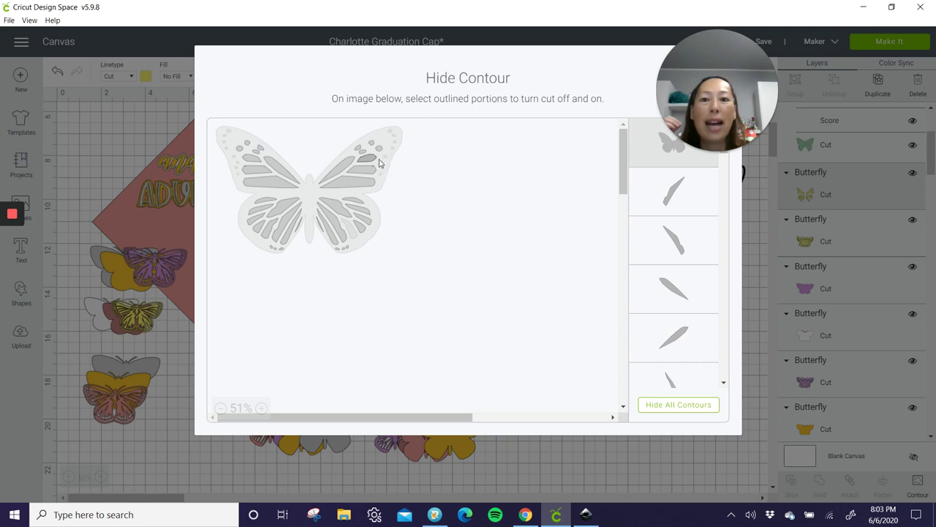
click(368, 243)
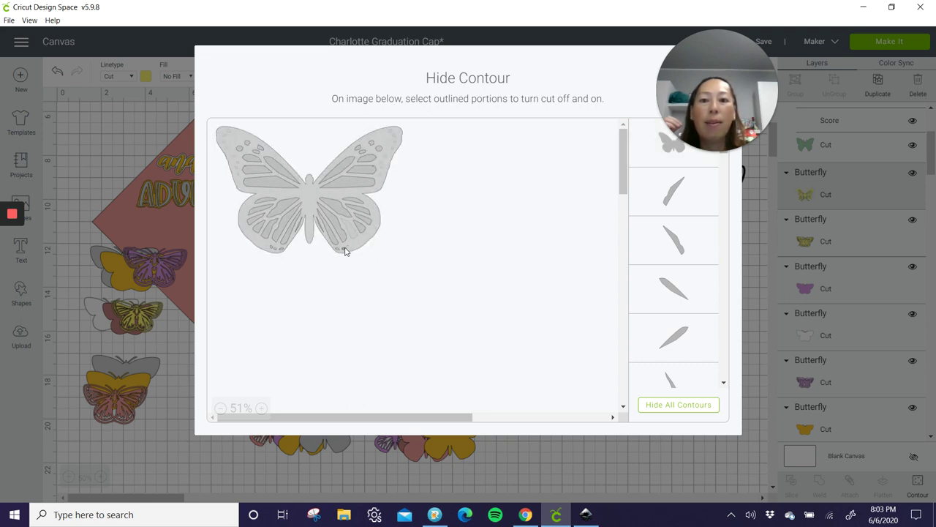
click(284, 250)
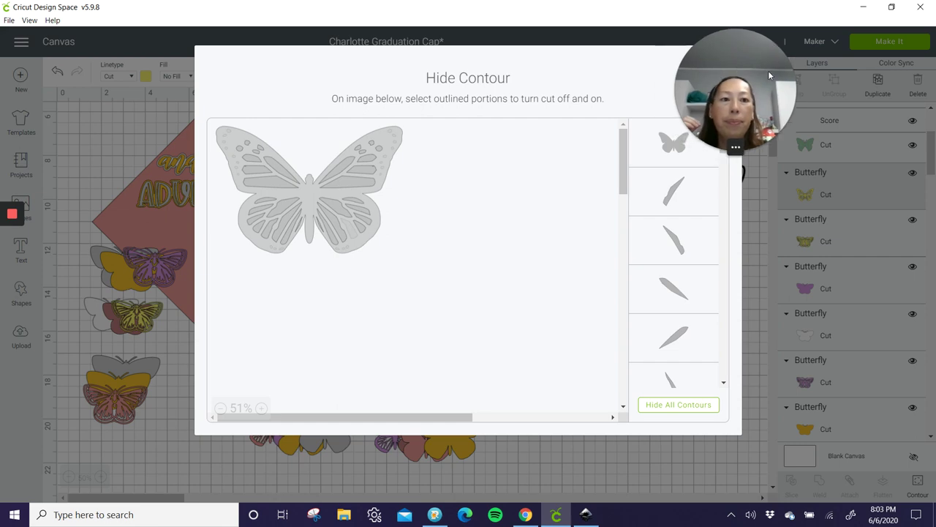
click(725, 65)
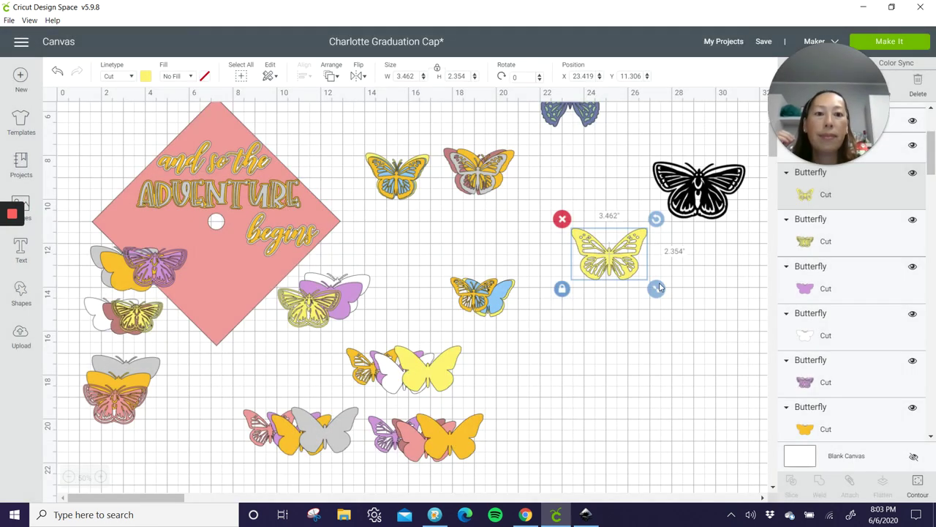
Move the yellow butterfly slightly lower, to position 23.614, 13.306
drag(614, 272, 620, 313)
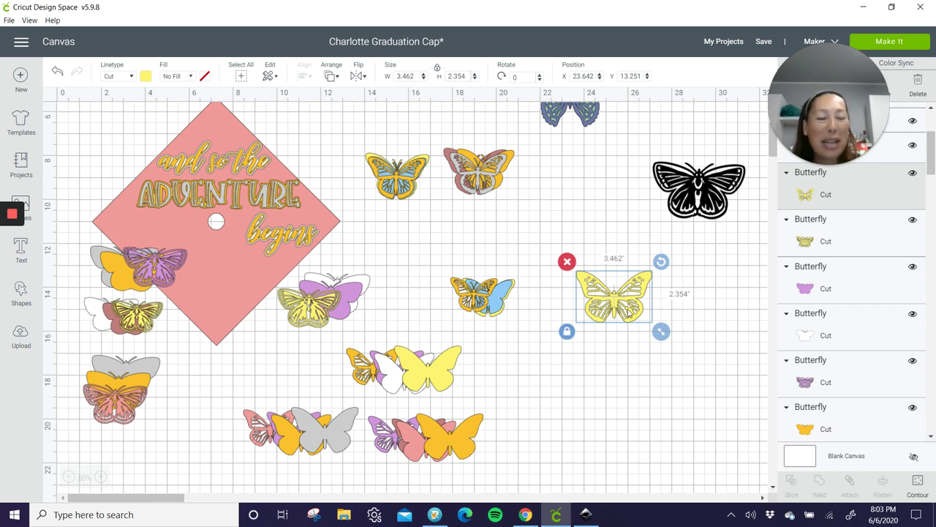
drag(628, 313, 635, 308)
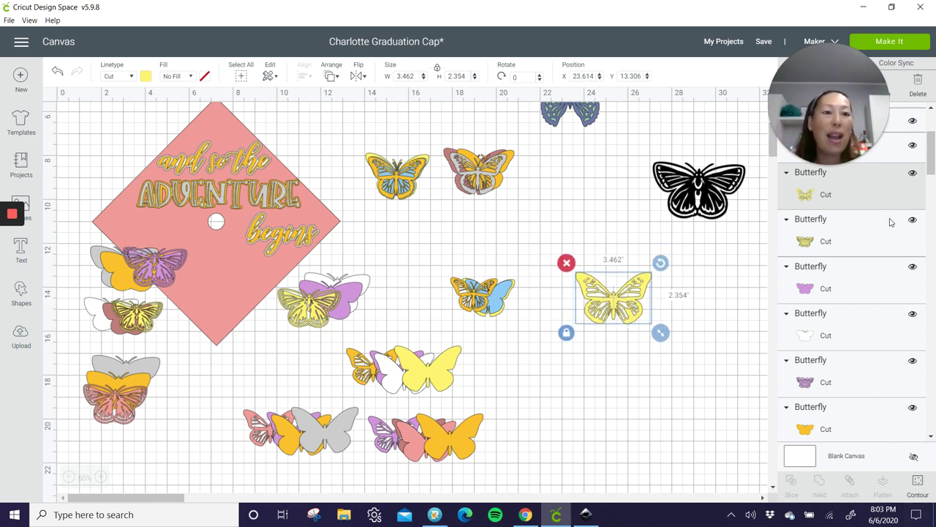
drag(827, 127, 648, 81)
Duplicate the yellow butterfly, hide all its contours for a solid silhouette, and tuck it below
click(878, 84)
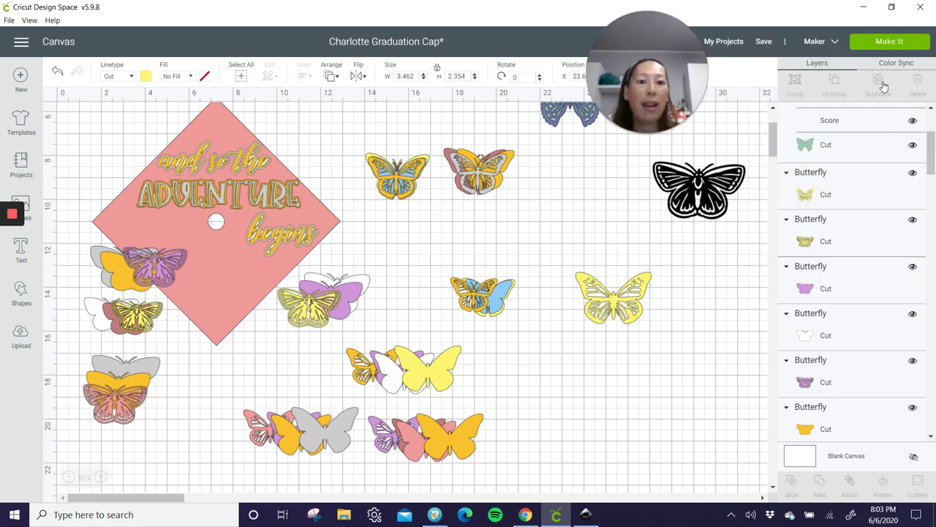
drag(622, 304, 599, 376)
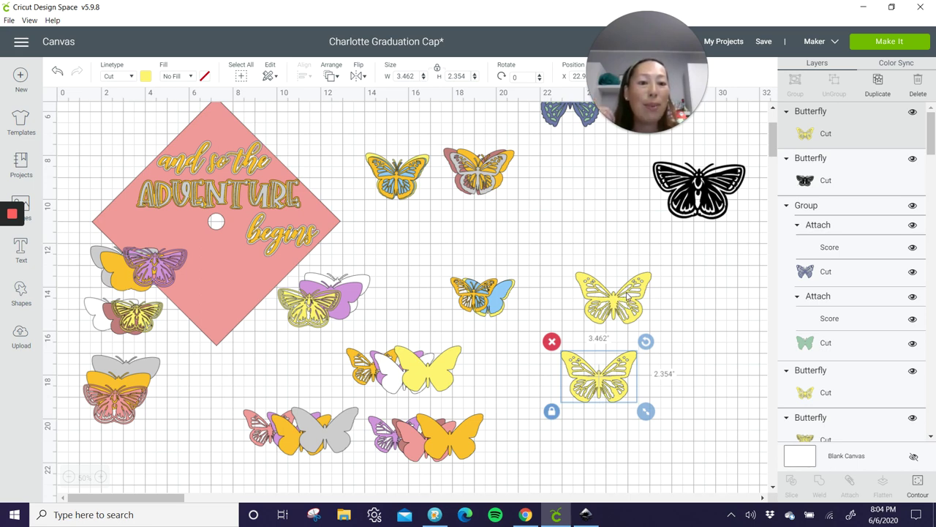
click(920, 487)
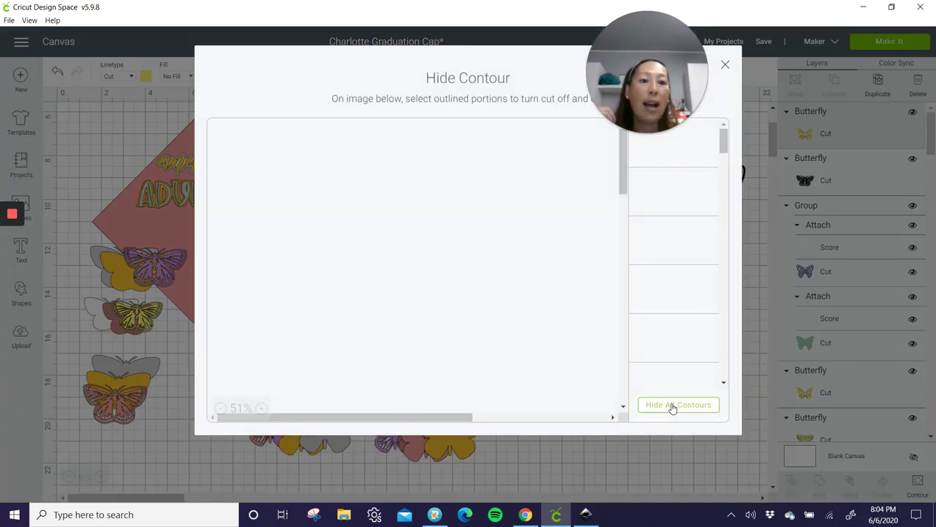
click(724, 66)
drag(622, 387, 637, 360)
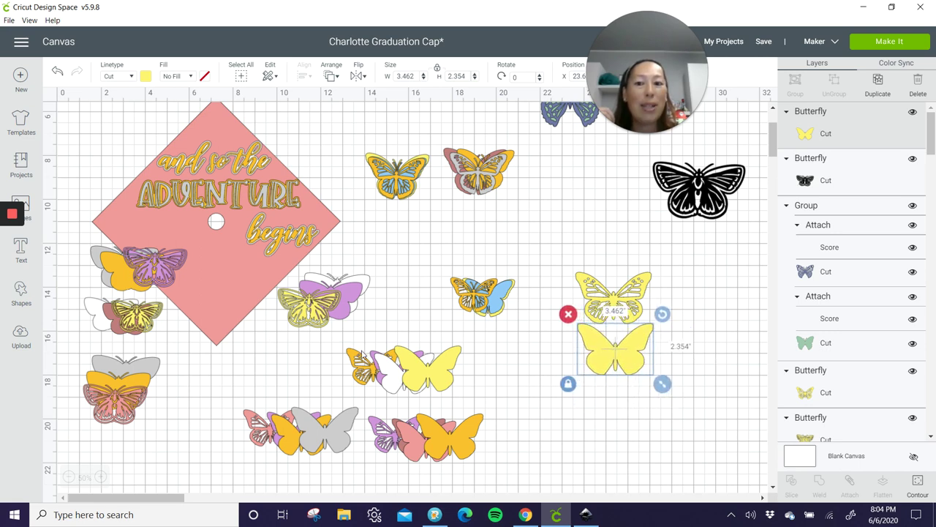
Stack two progressively larger solid yellow butterfly copies below, the bottom one 4.49 inches wide
click(876, 81)
drag(623, 365, 670, 436)
mouse_move(645, 400)
mouse_down()
mouse_move(633, 425)
mouse_move(644, 412)
mouse_up()
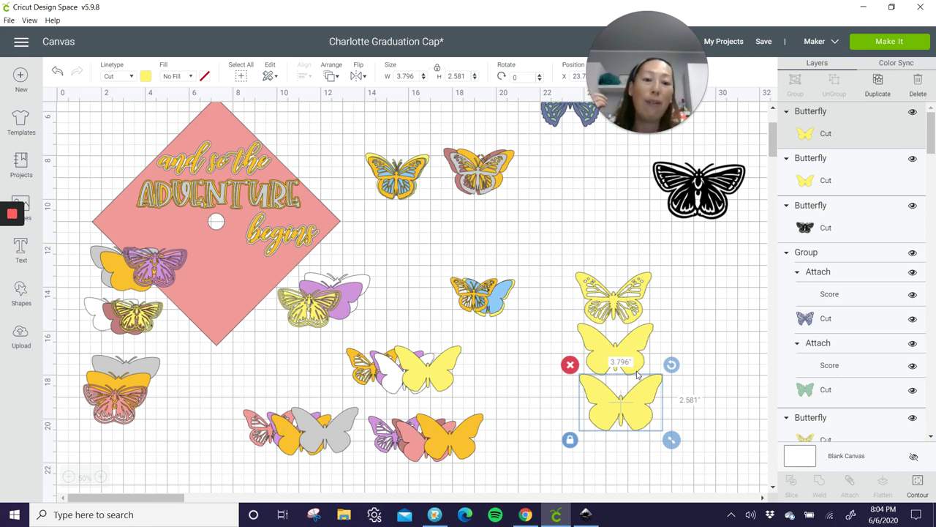
click(876, 94)
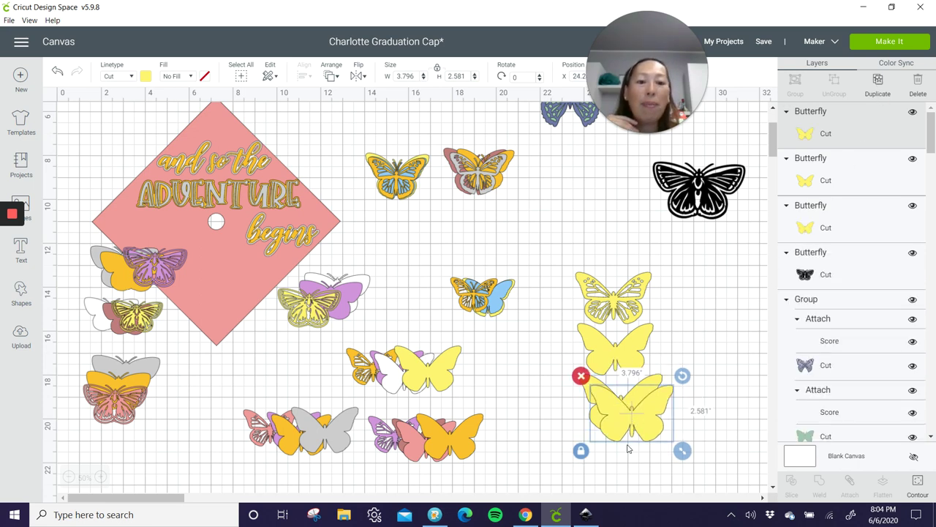
drag(627, 448, 618, 491)
scroll(667, 374, down, 3)
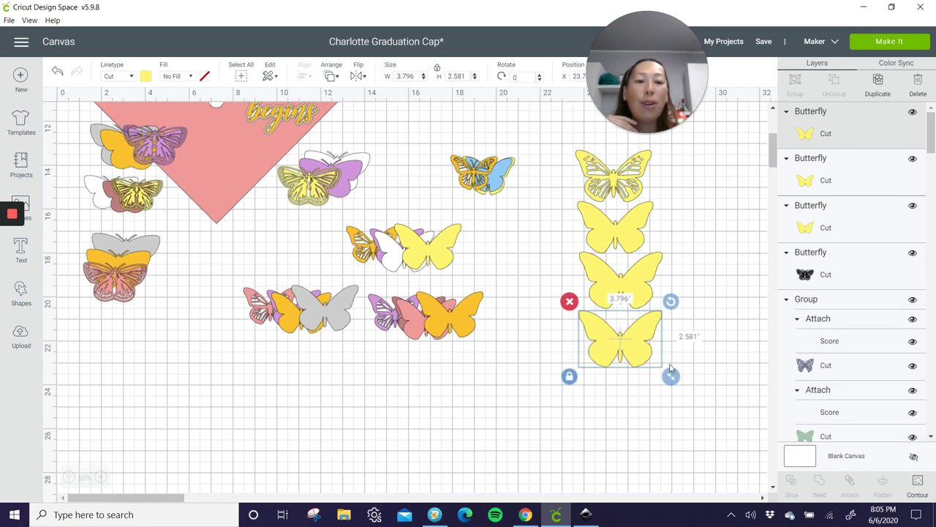
drag(673, 378, 649, 366)
click(578, 183)
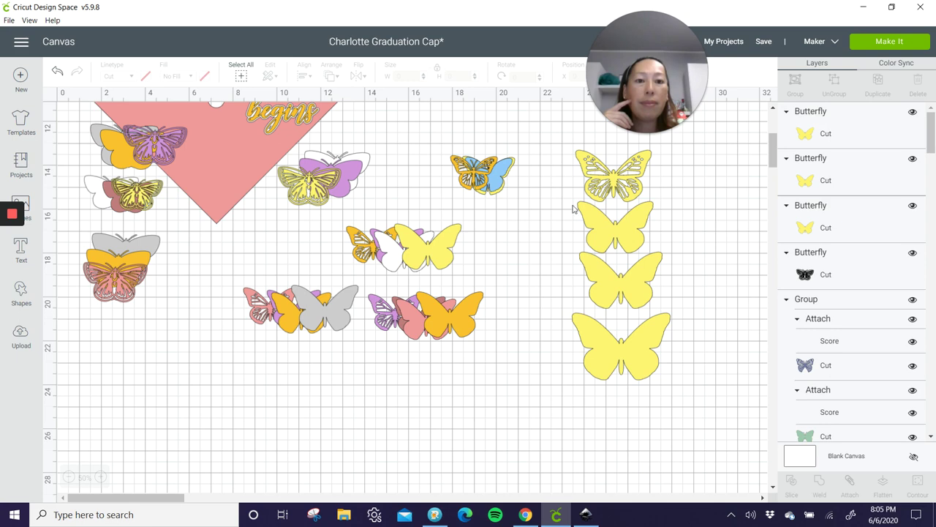
Duplicate the four-butterfly column to the right and resize it to about 4.66 × 10.86 inches
drag(559, 158, 667, 342)
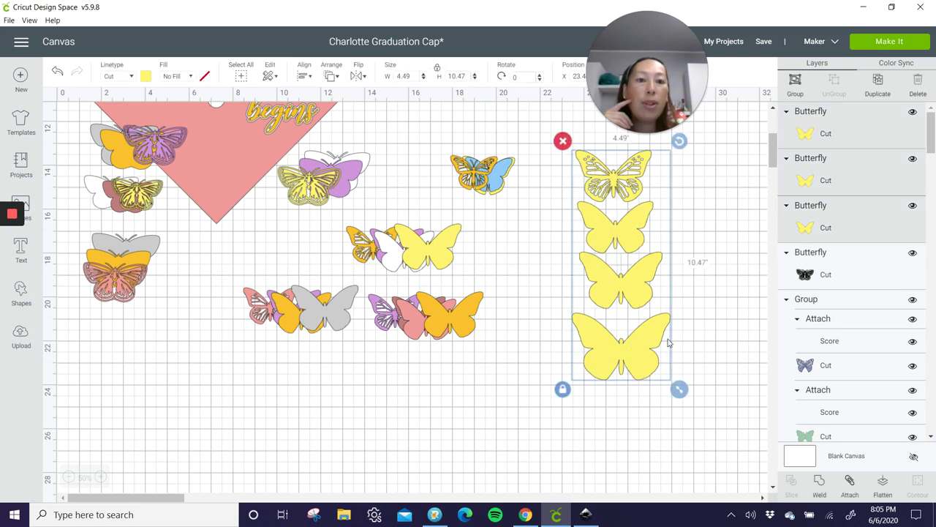
click(876, 90)
drag(651, 286, 730, 275)
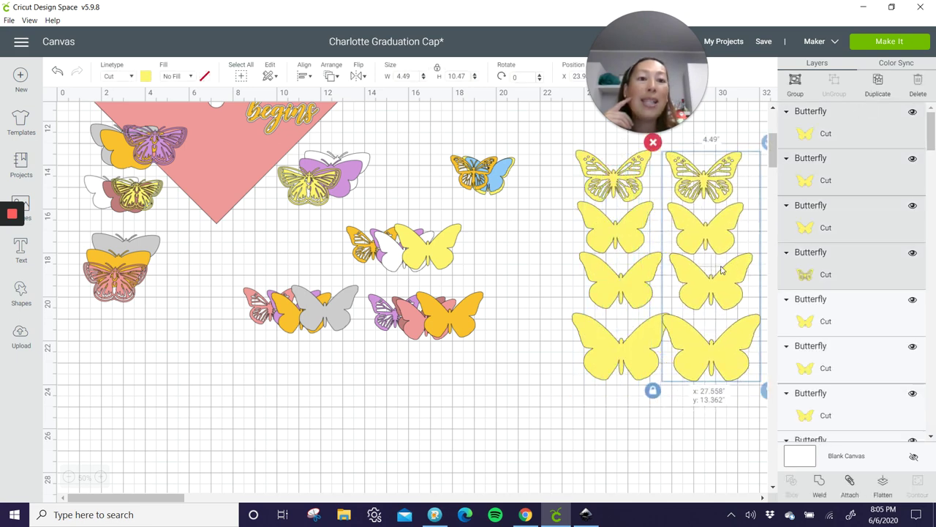
drag(167, 495, 185, 498)
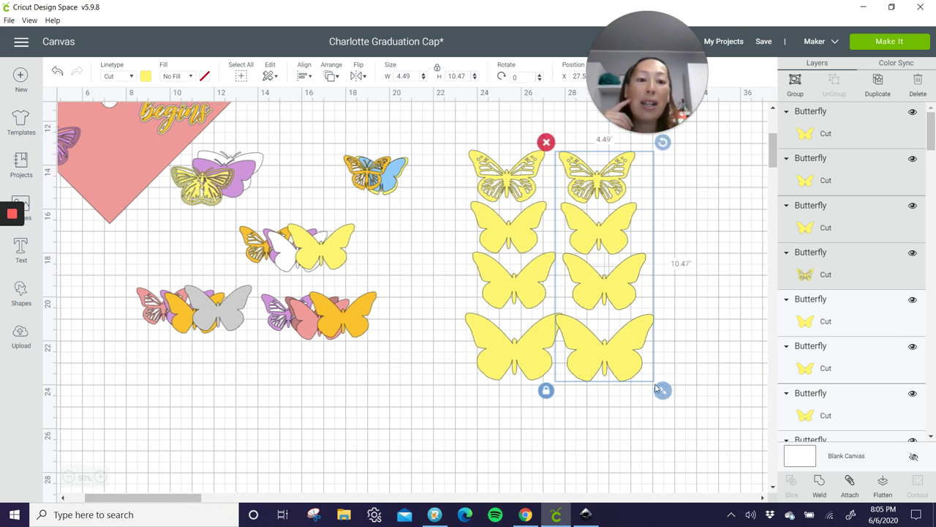
drag(665, 395, 646, 369)
drag(638, 265, 716, 275)
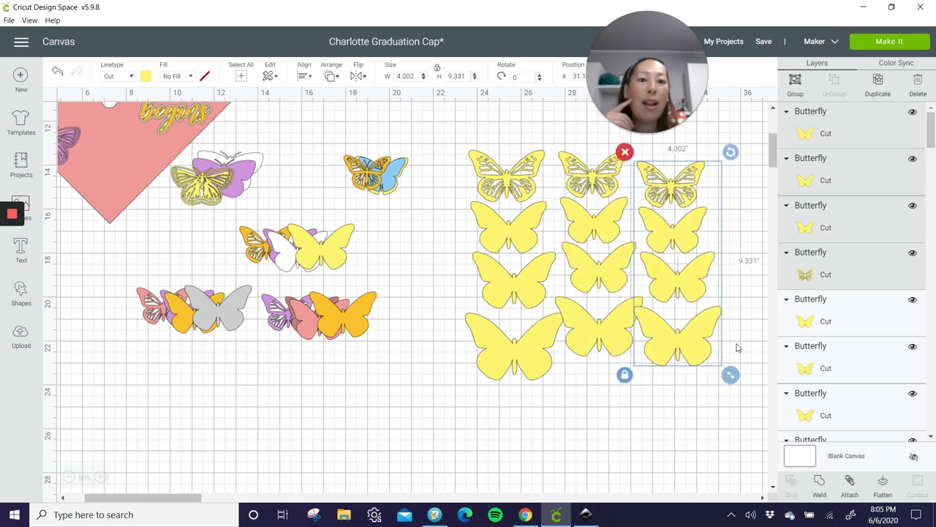
drag(731, 380, 731, 404)
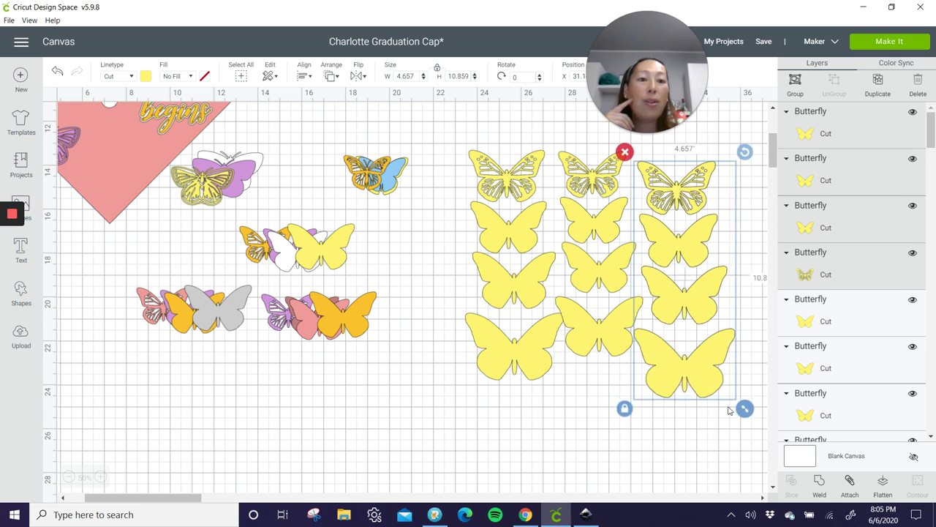
click(550, 419)
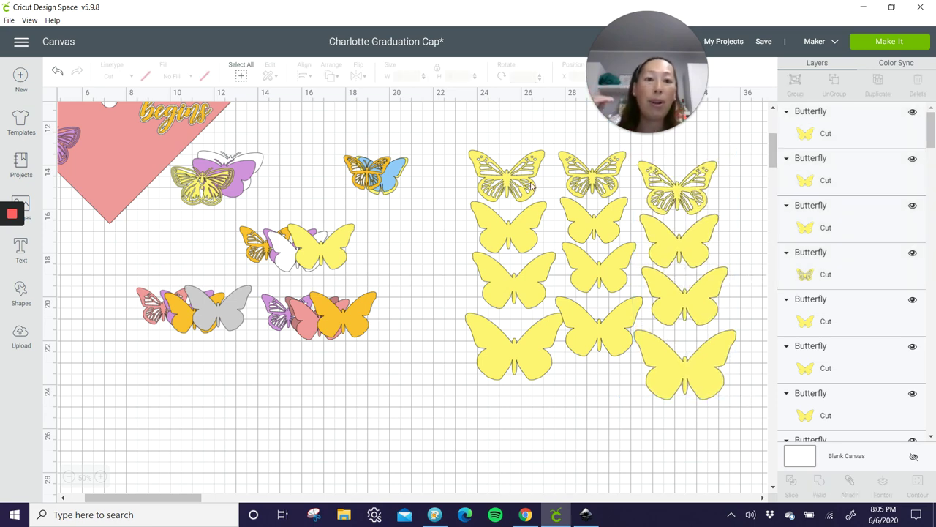
Recolour the plain yellow butterfly under the top-left detailed one green
click(500, 175)
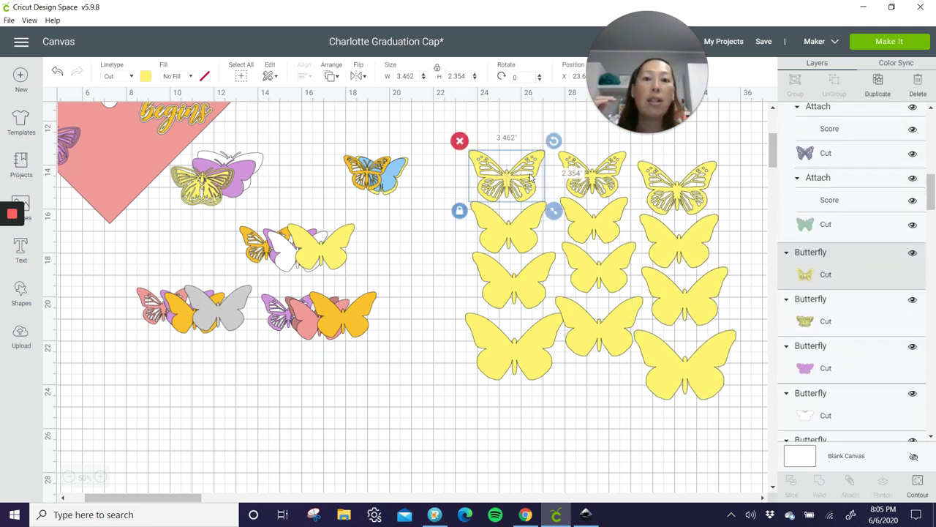
click(526, 235)
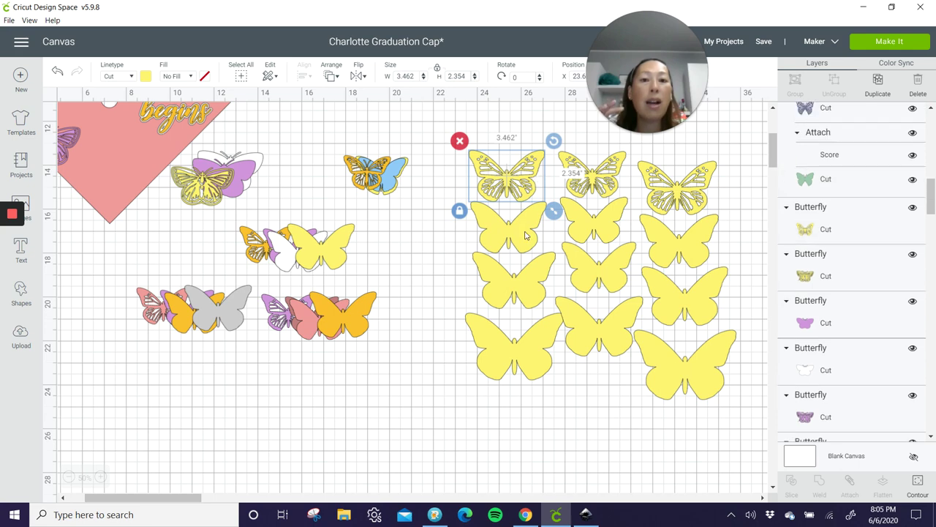
click(146, 77)
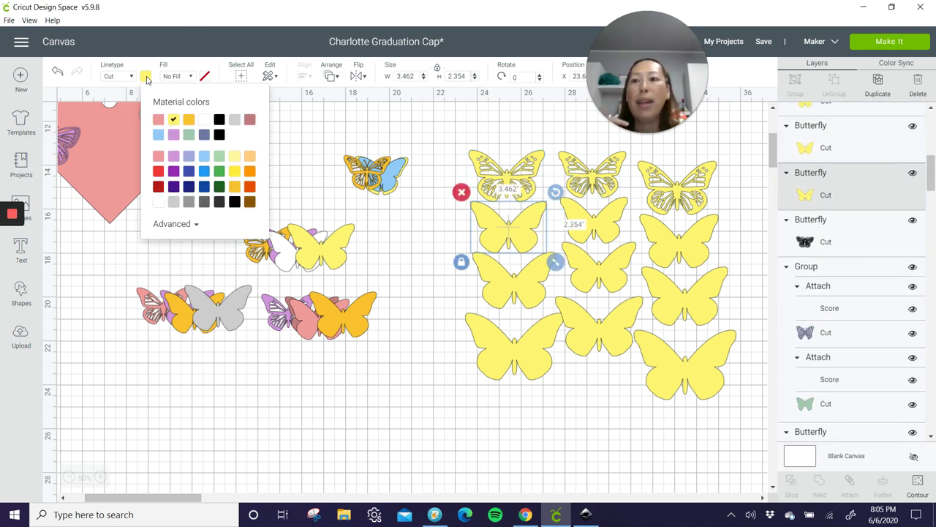
click(188, 134)
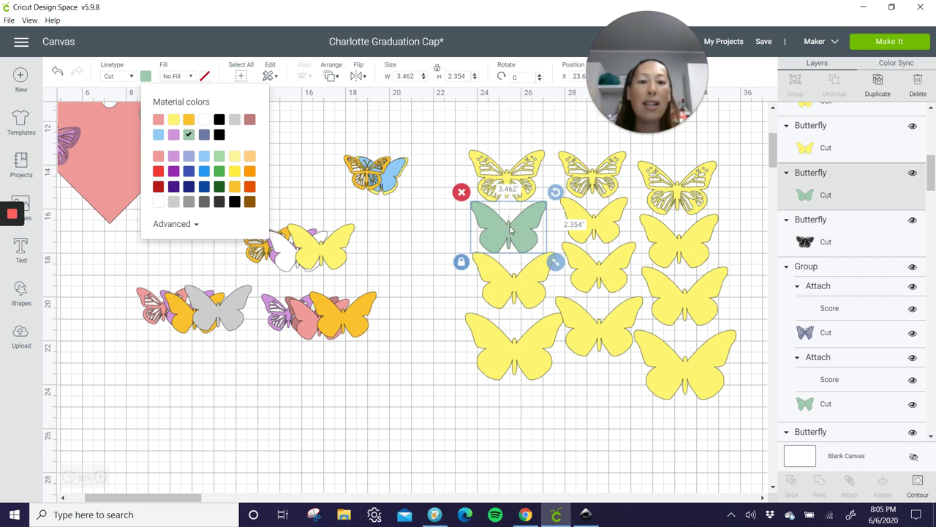
Recolour the third butterfly in the right column green as well
click(697, 299)
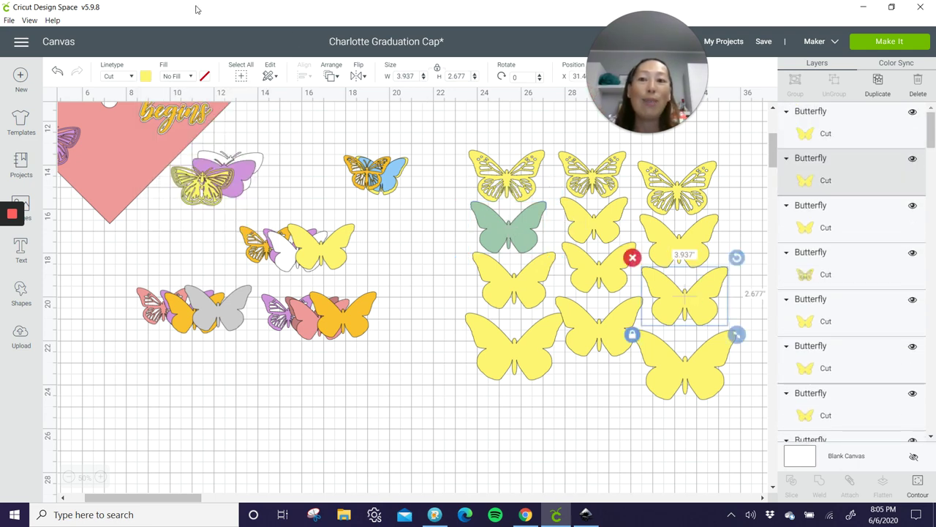
click(145, 77)
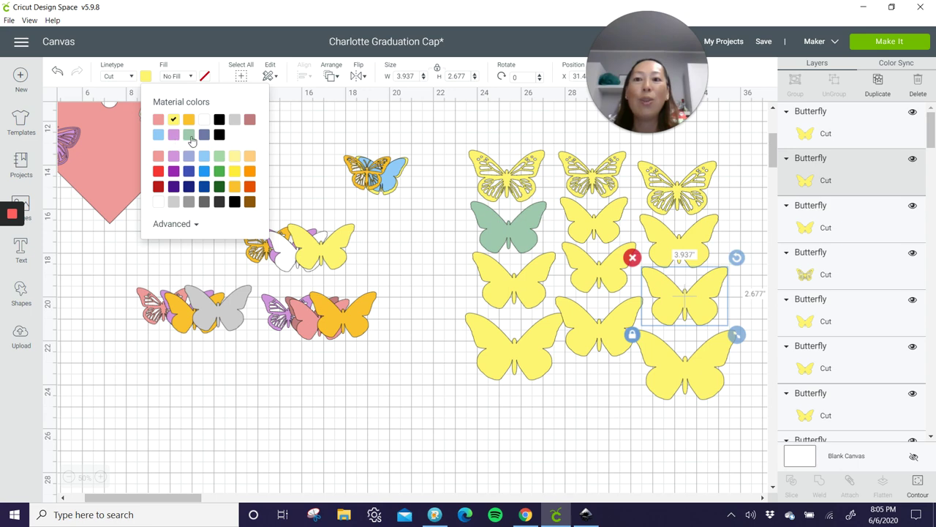
click(189, 134)
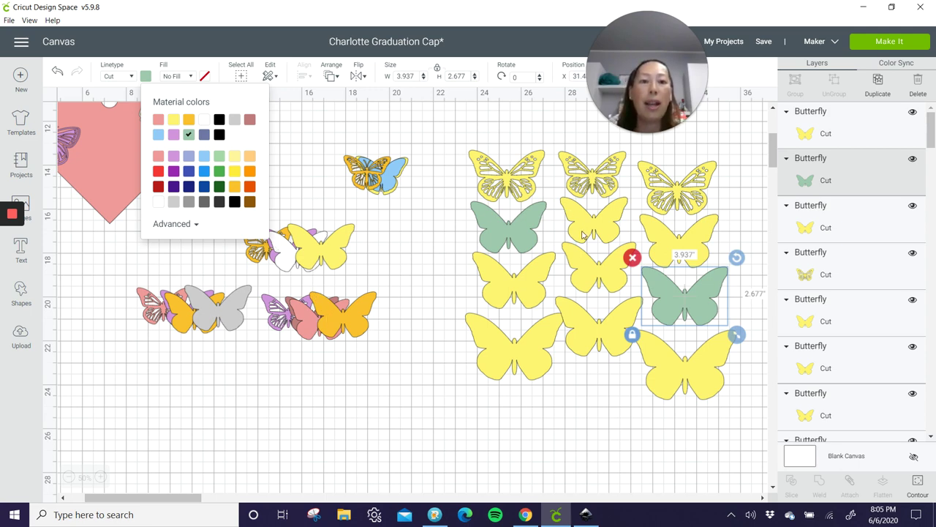
scroll(583, 234, up, 3)
scroll(673, 349, up, 3)
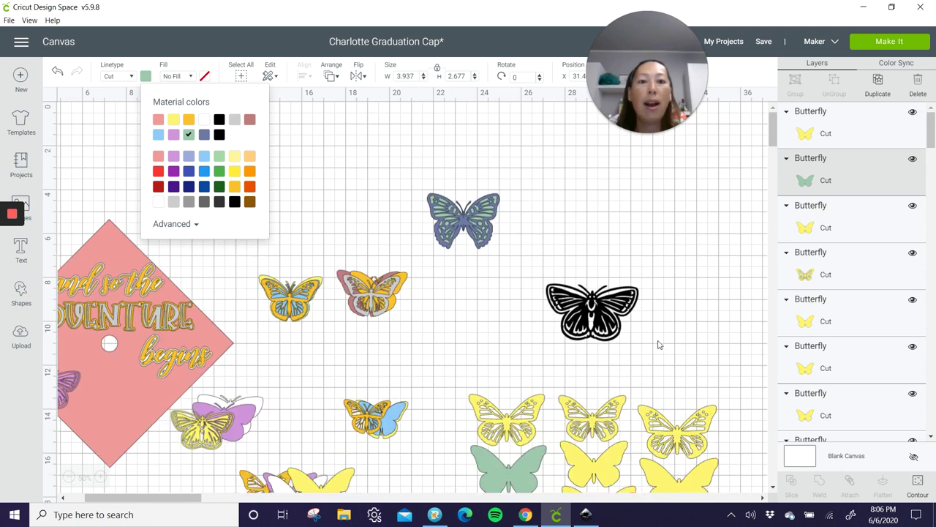
Drag the black patterned butterfly upward beside the blue-and-green butterfly
click(534, 308)
drag(561, 301, 549, 227)
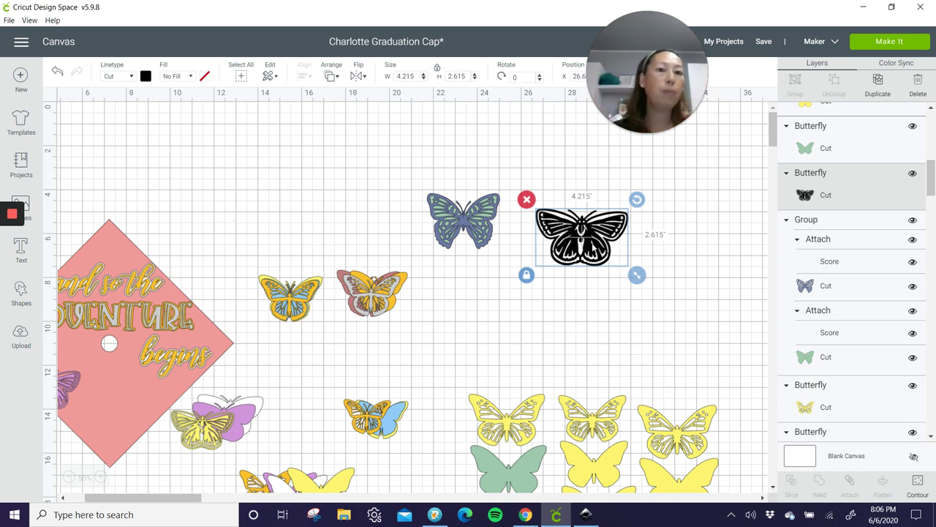
click(642, 132)
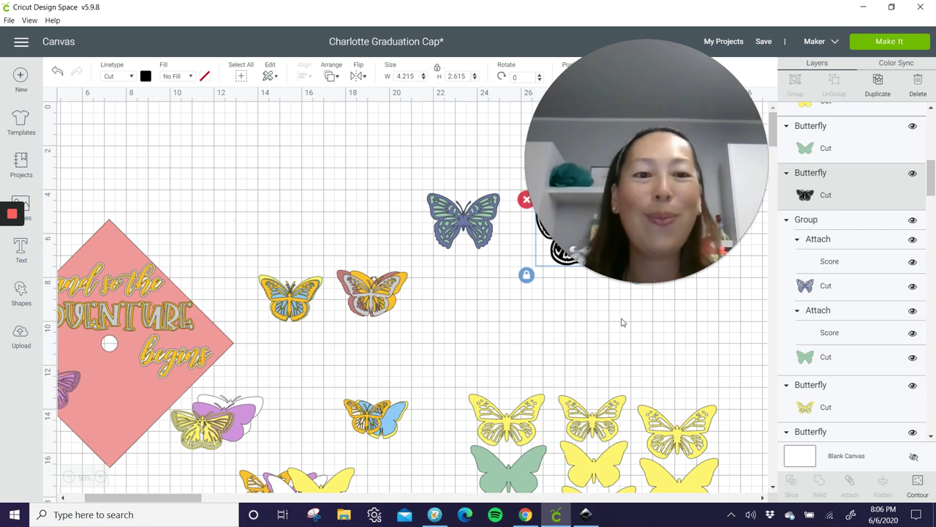
mouse_move(630, 281)
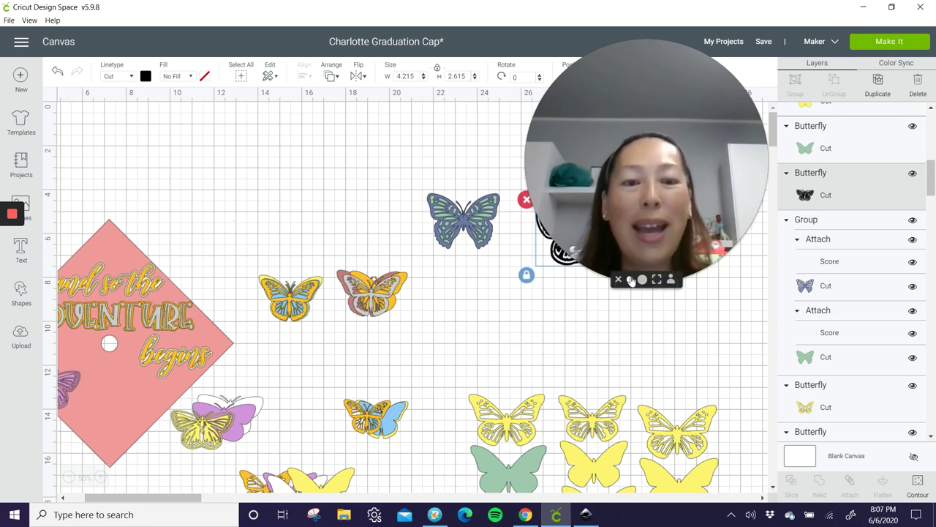
click(630, 282)
Ungroup the blue-and-green butterfly and place the green layer just below the blue one
drag(605, 230, 448, 48)
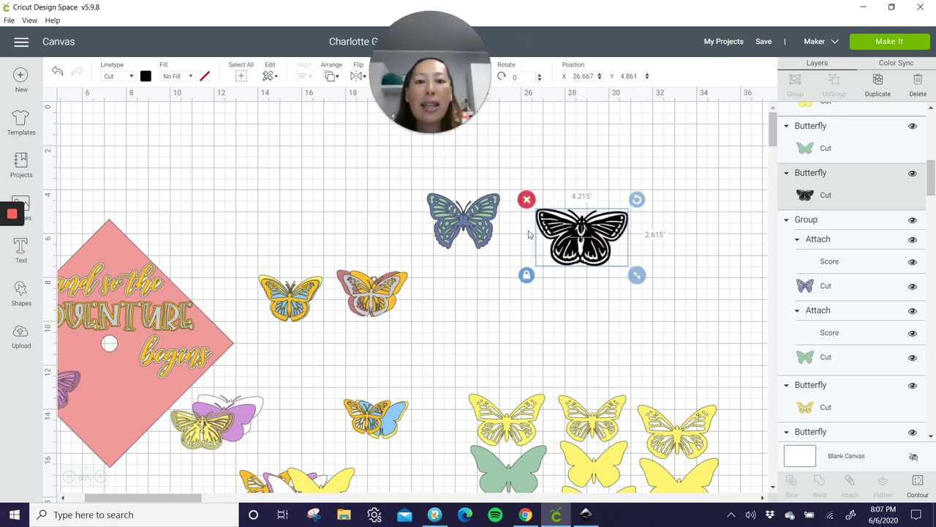
drag(573, 238, 593, 265)
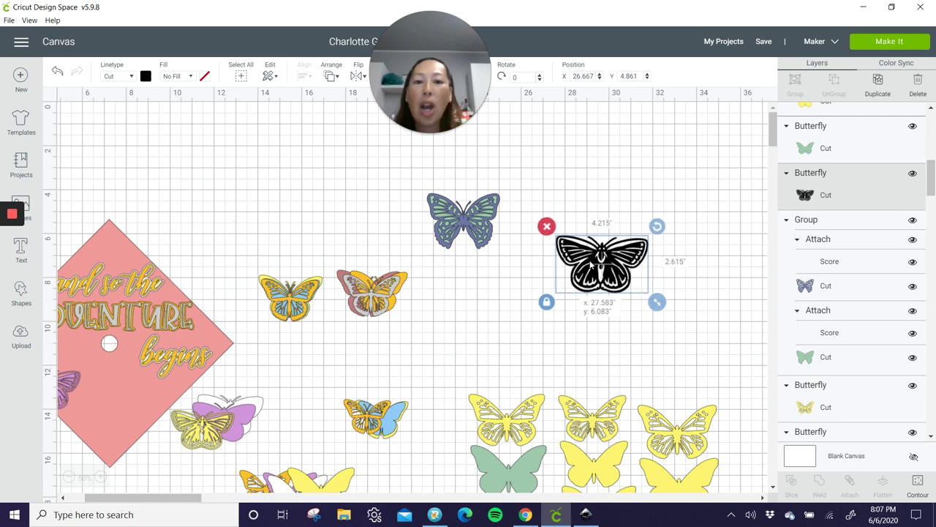
click(482, 222)
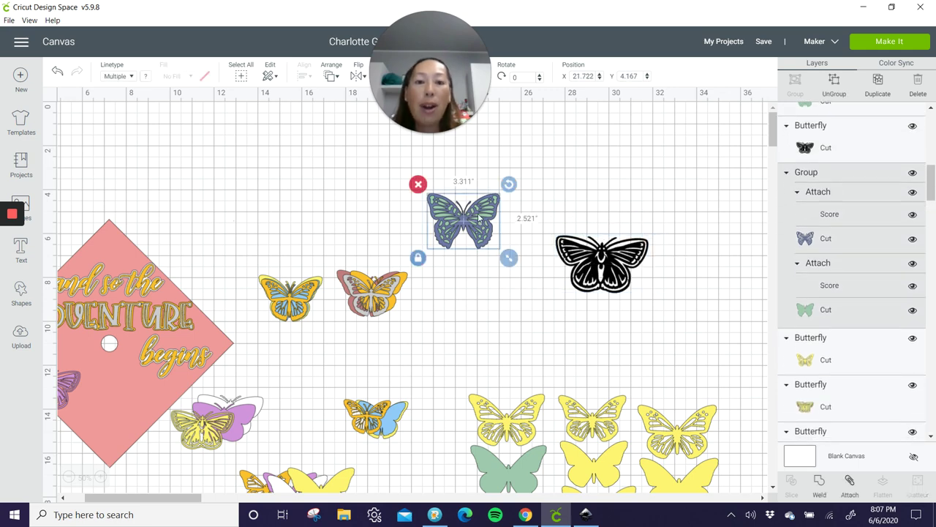
click(834, 82)
drag(463, 220, 516, 145)
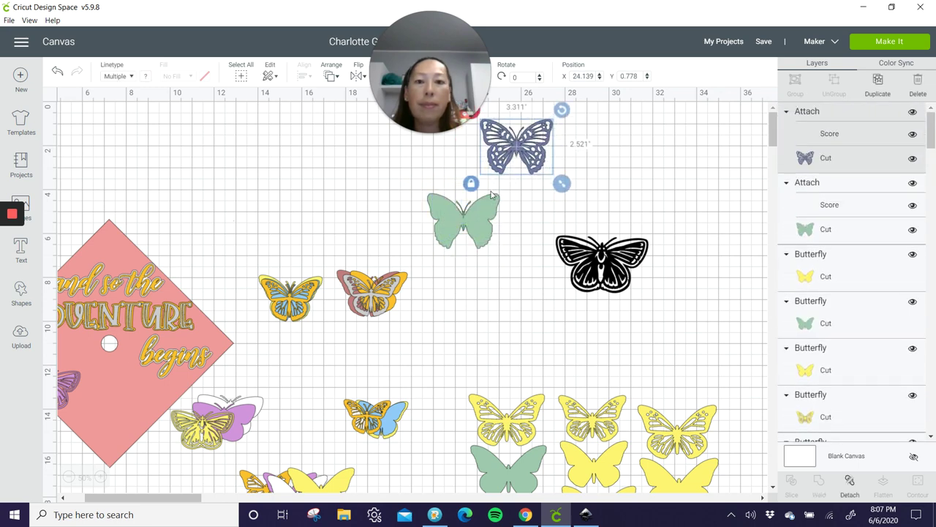
drag(483, 206, 538, 192)
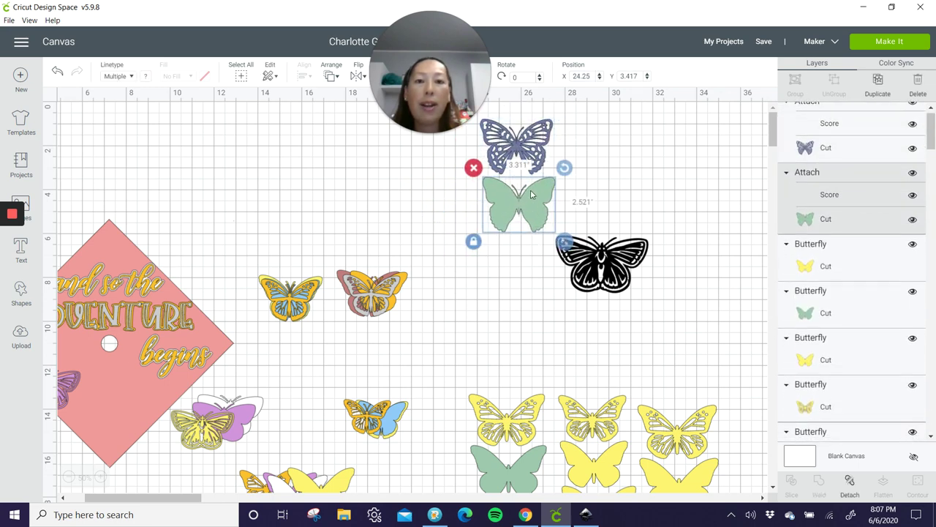
drag(601, 263, 695, 233)
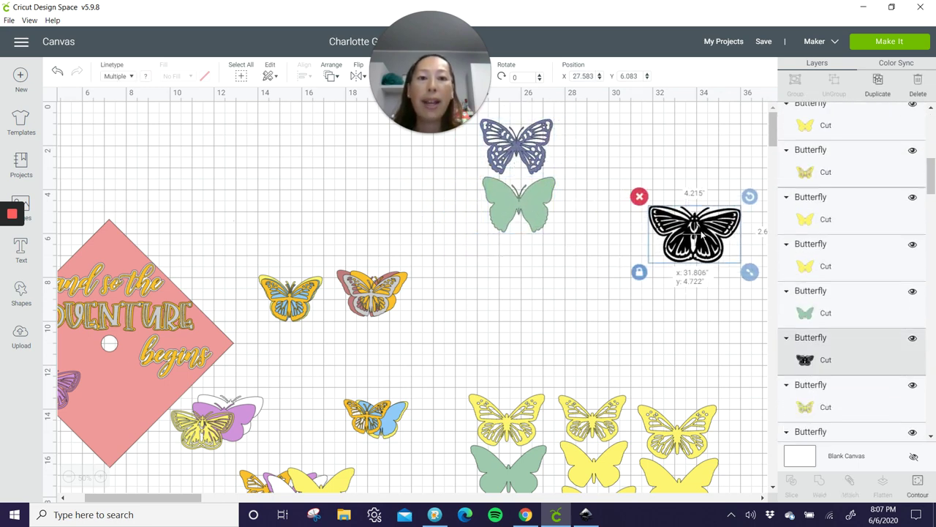
Add two progressively larger green butterfly copies beneath, forming a four-butterfly column
click(543, 208)
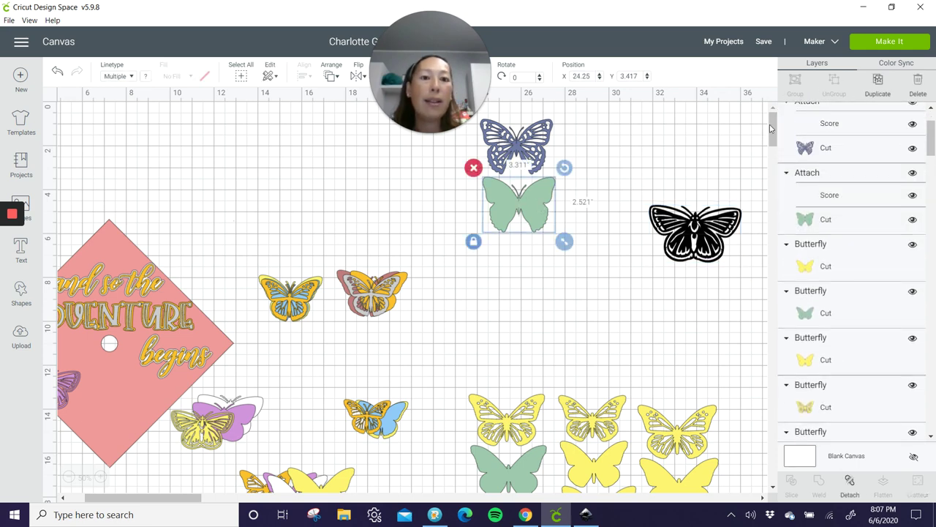
click(877, 80)
drag(523, 209, 516, 258)
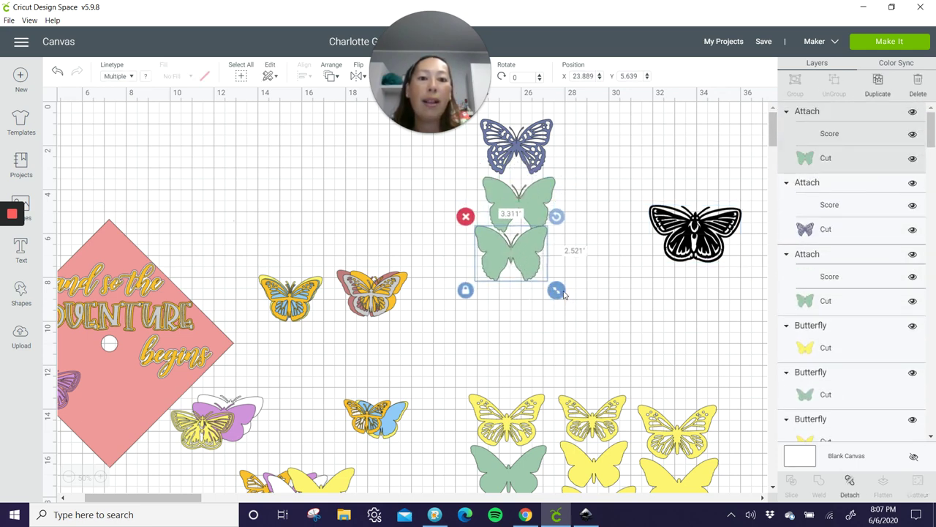
drag(563, 292, 571, 300)
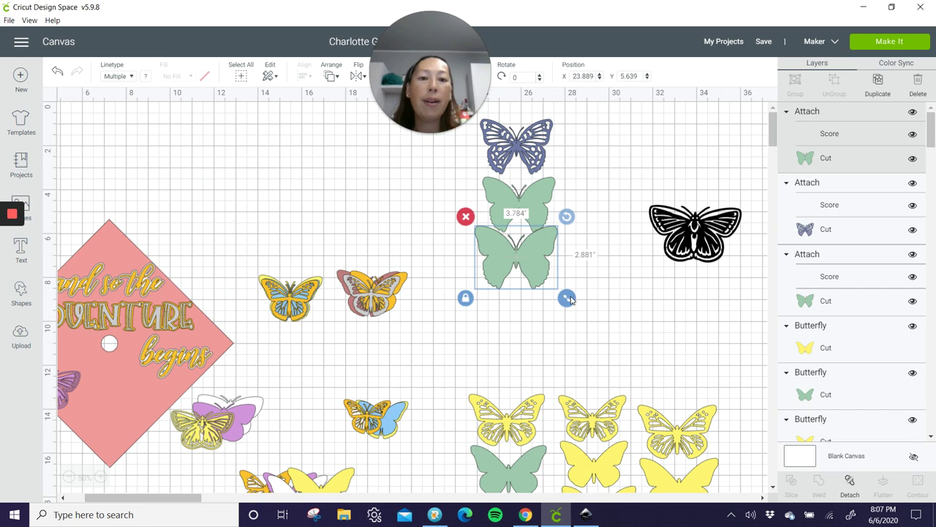
click(878, 80)
drag(516, 259, 505, 309)
drag(571, 356, 585, 374)
drag(469, 139, 564, 344)
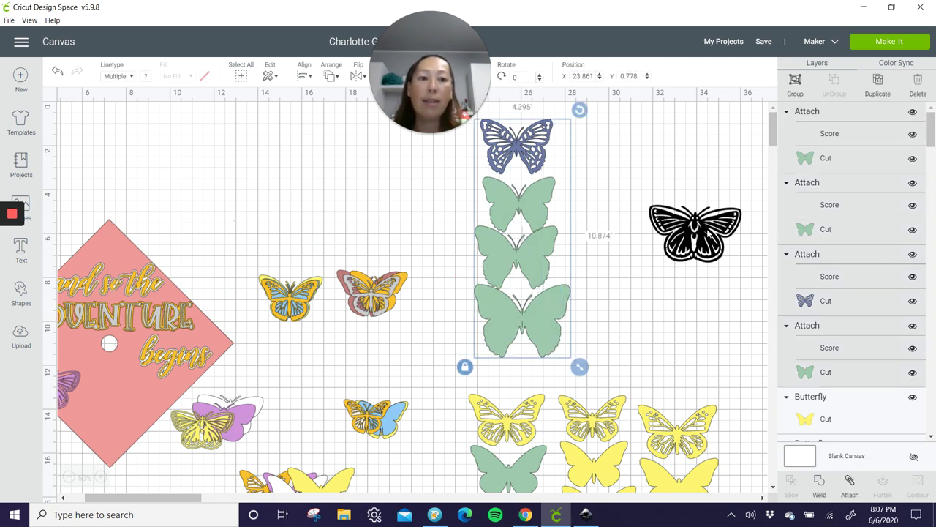
Move the black butterfly top-left, then duplicate the column beside it at 3.901 × 9.651 inches
drag(708, 232, 147, 150)
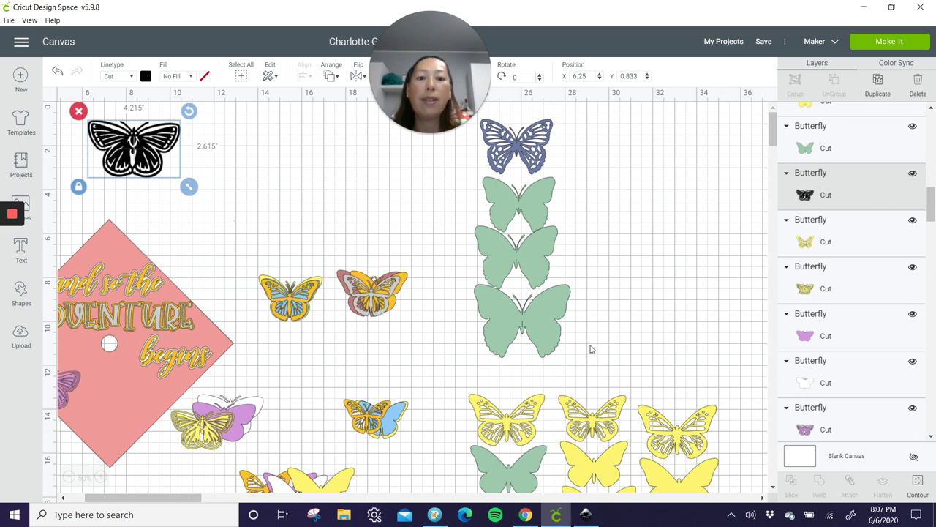
drag(592, 350, 505, 125)
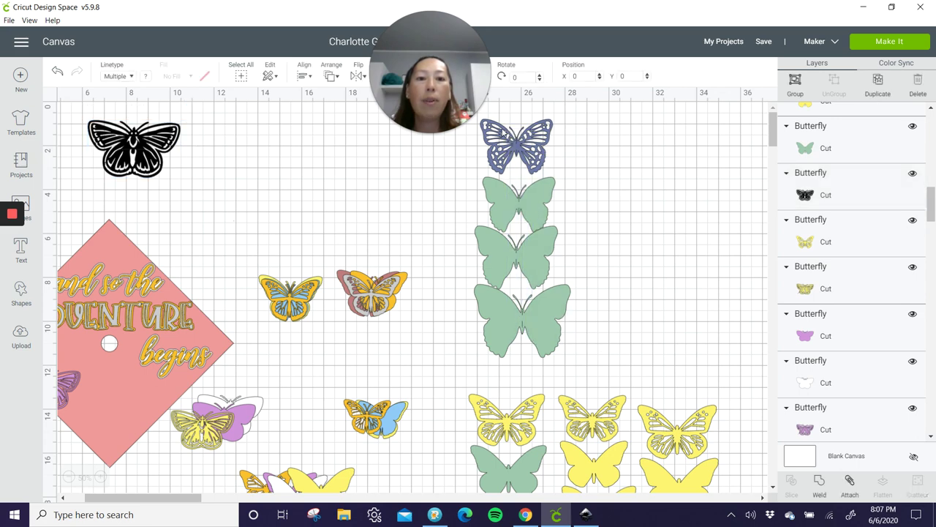
click(882, 87)
drag(546, 245, 625, 243)
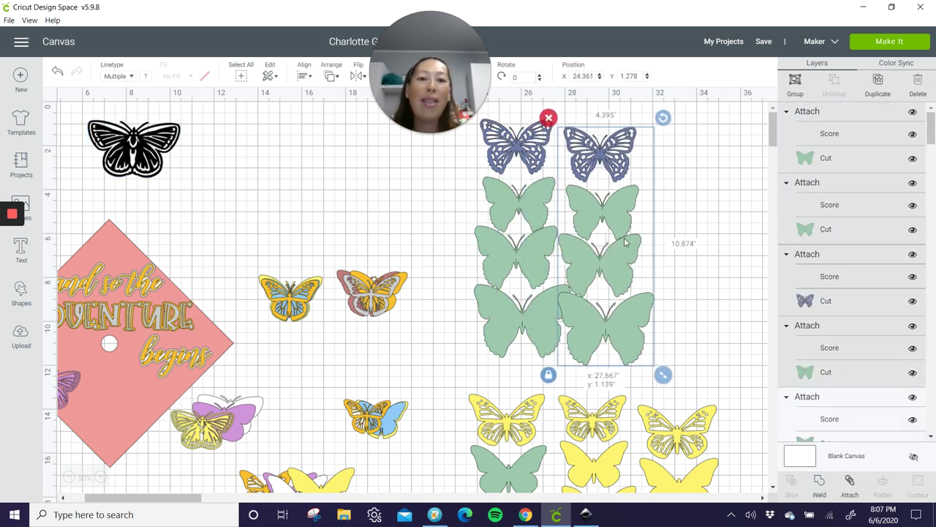
drag(683, 374, 672, 348)
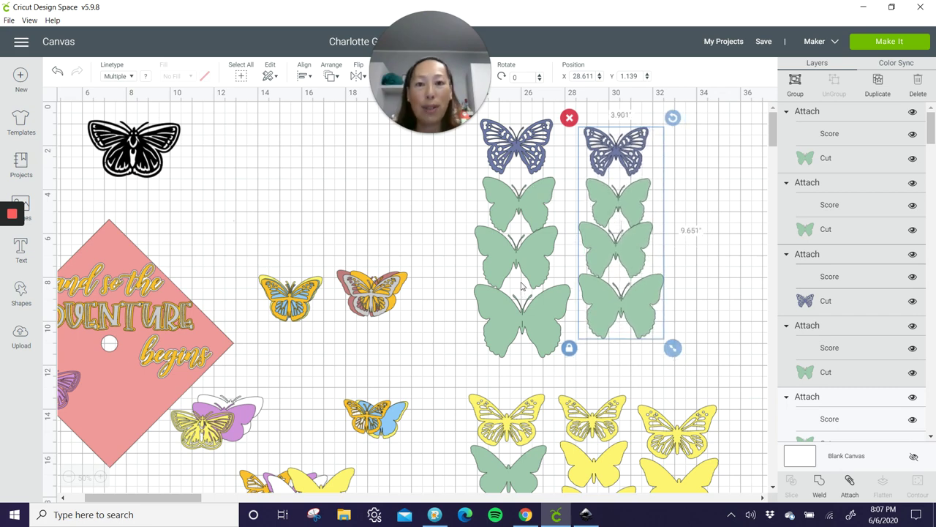